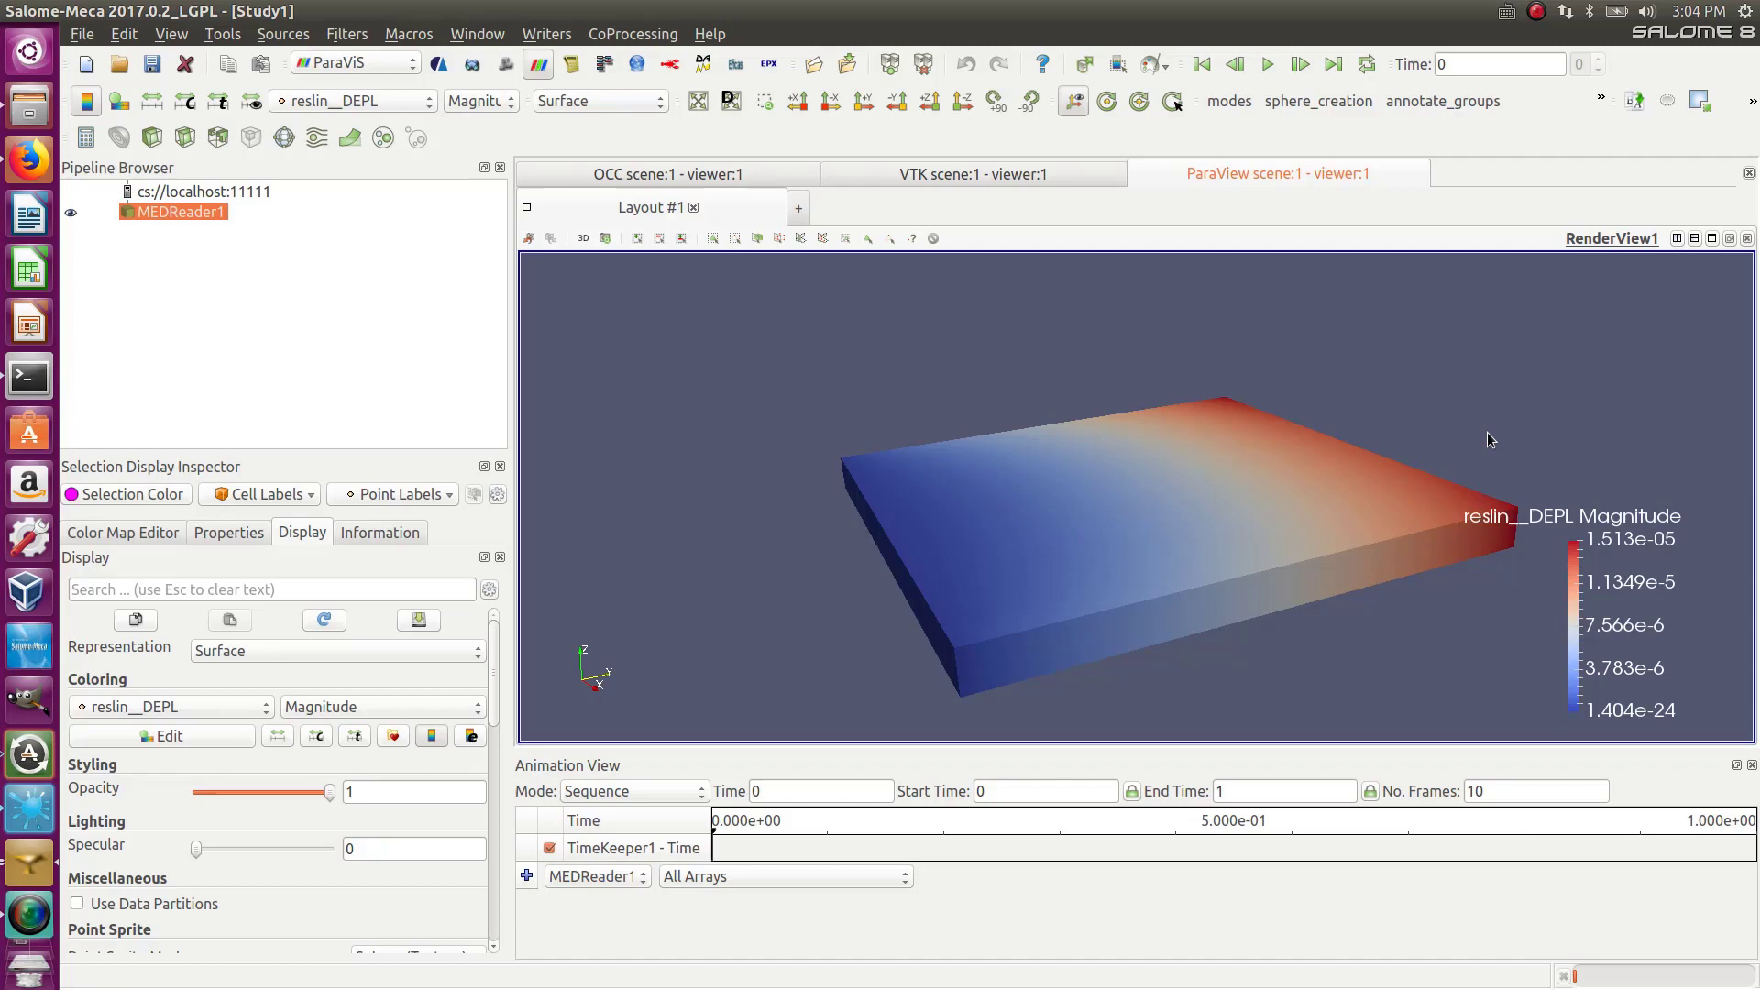
# Orbit the plate between edge-on and tilted top views to inspect it
pyautogui.moveTo(1389, 493); pyautogui.dragTo(1323, 483)
pyautogui.moveTo(1072, 464); pyautogui.dragTo(1075, 563)
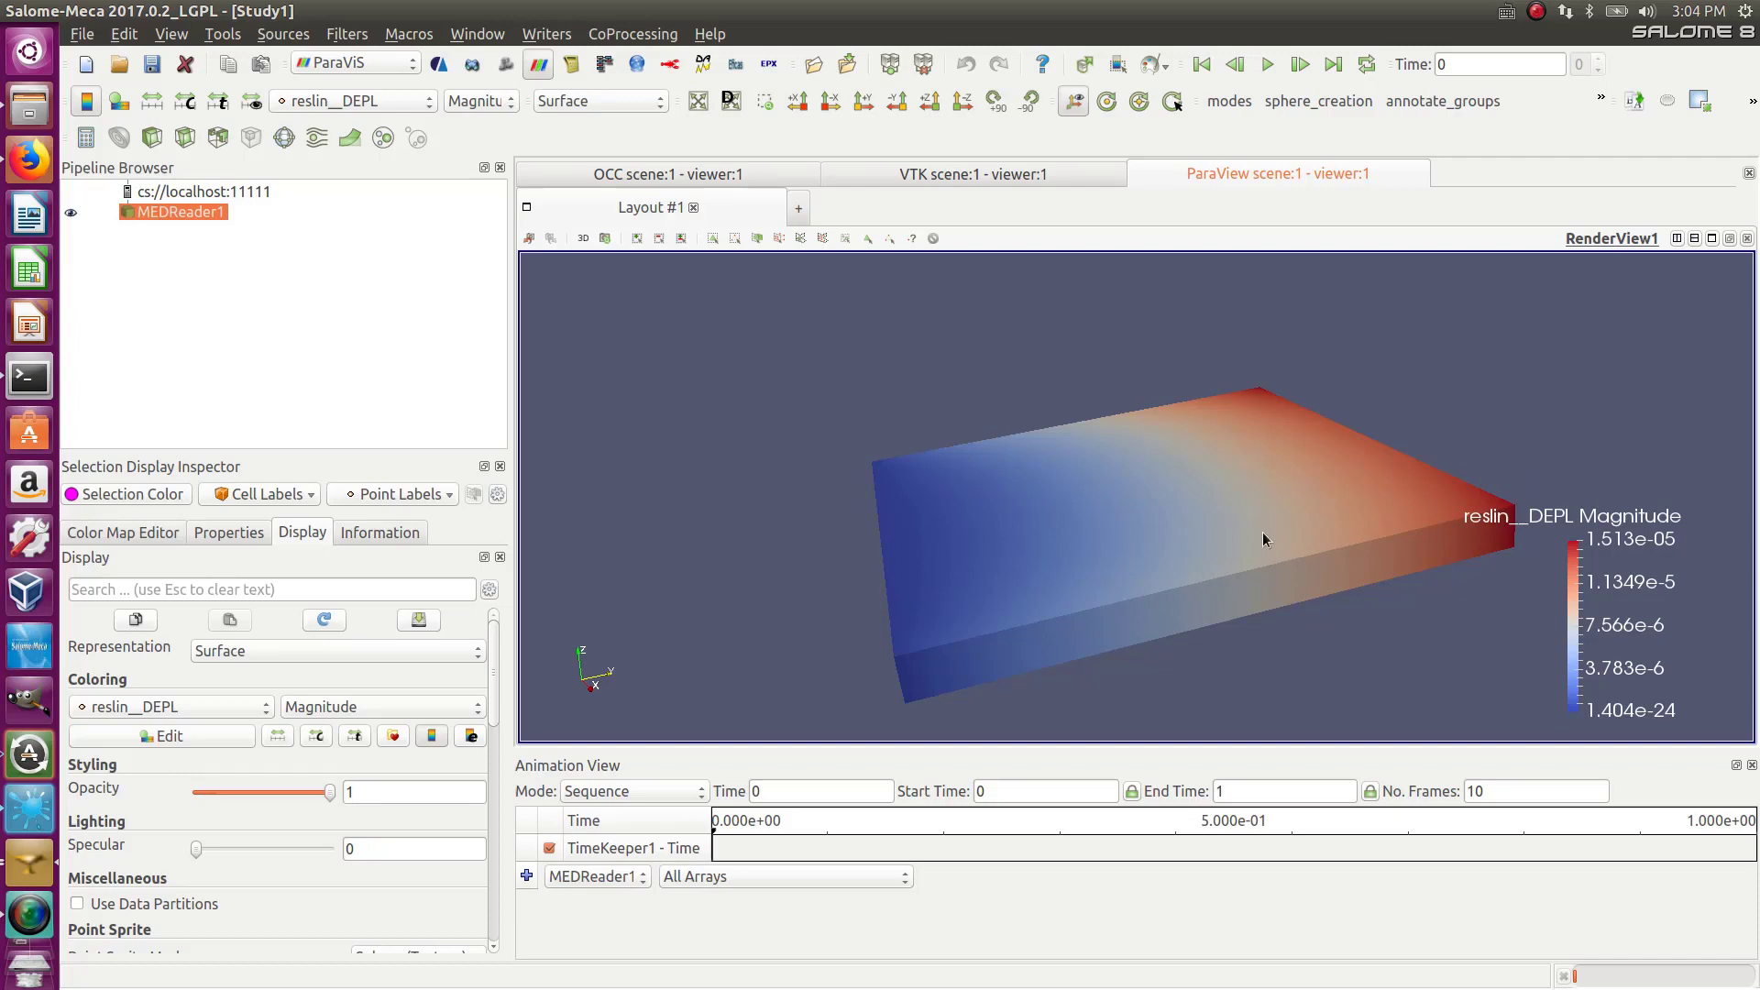
pyautogui.moveTo(1141, 532); pyautogui.dragTo(1221, 448)
pyautogui.moveTo(1157, 596); pyautogui.dragTo(1102, 619)
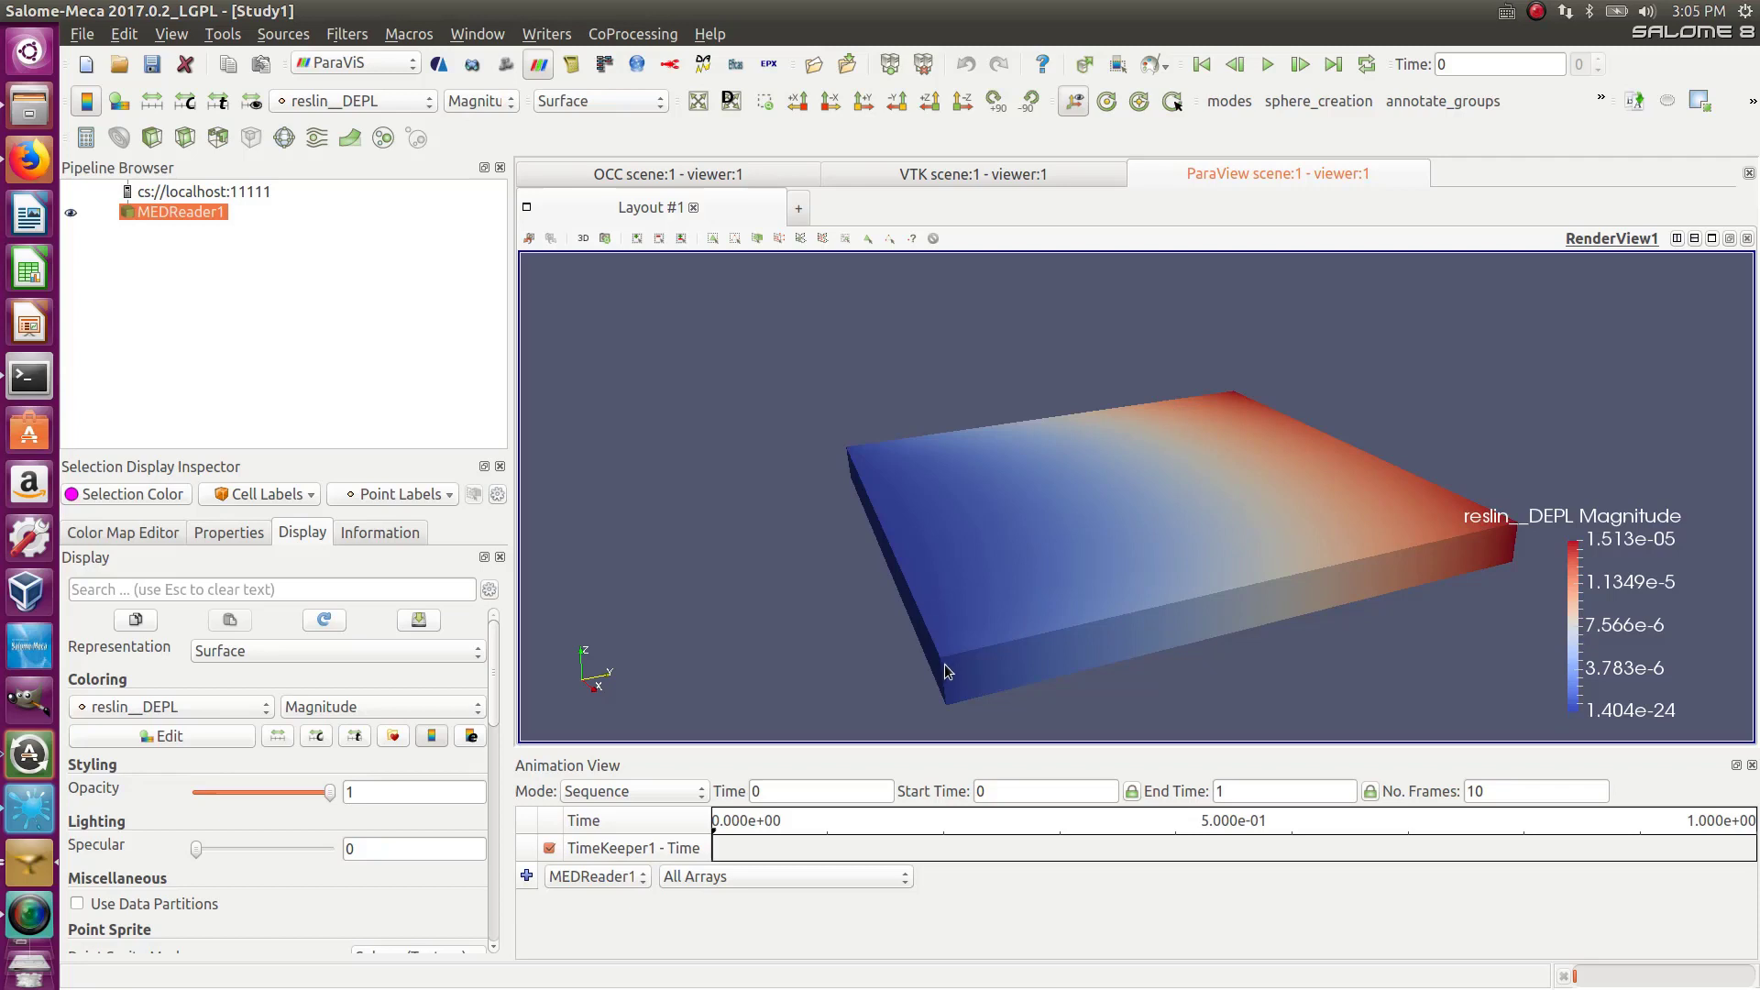
pyautogui.moveTo(944, 663)
pyautogui.mouseDown()
pyautogui.moveTo(966, 612)
pyautogui.moveTo(921, 676)
pyautogui.mouseUp()
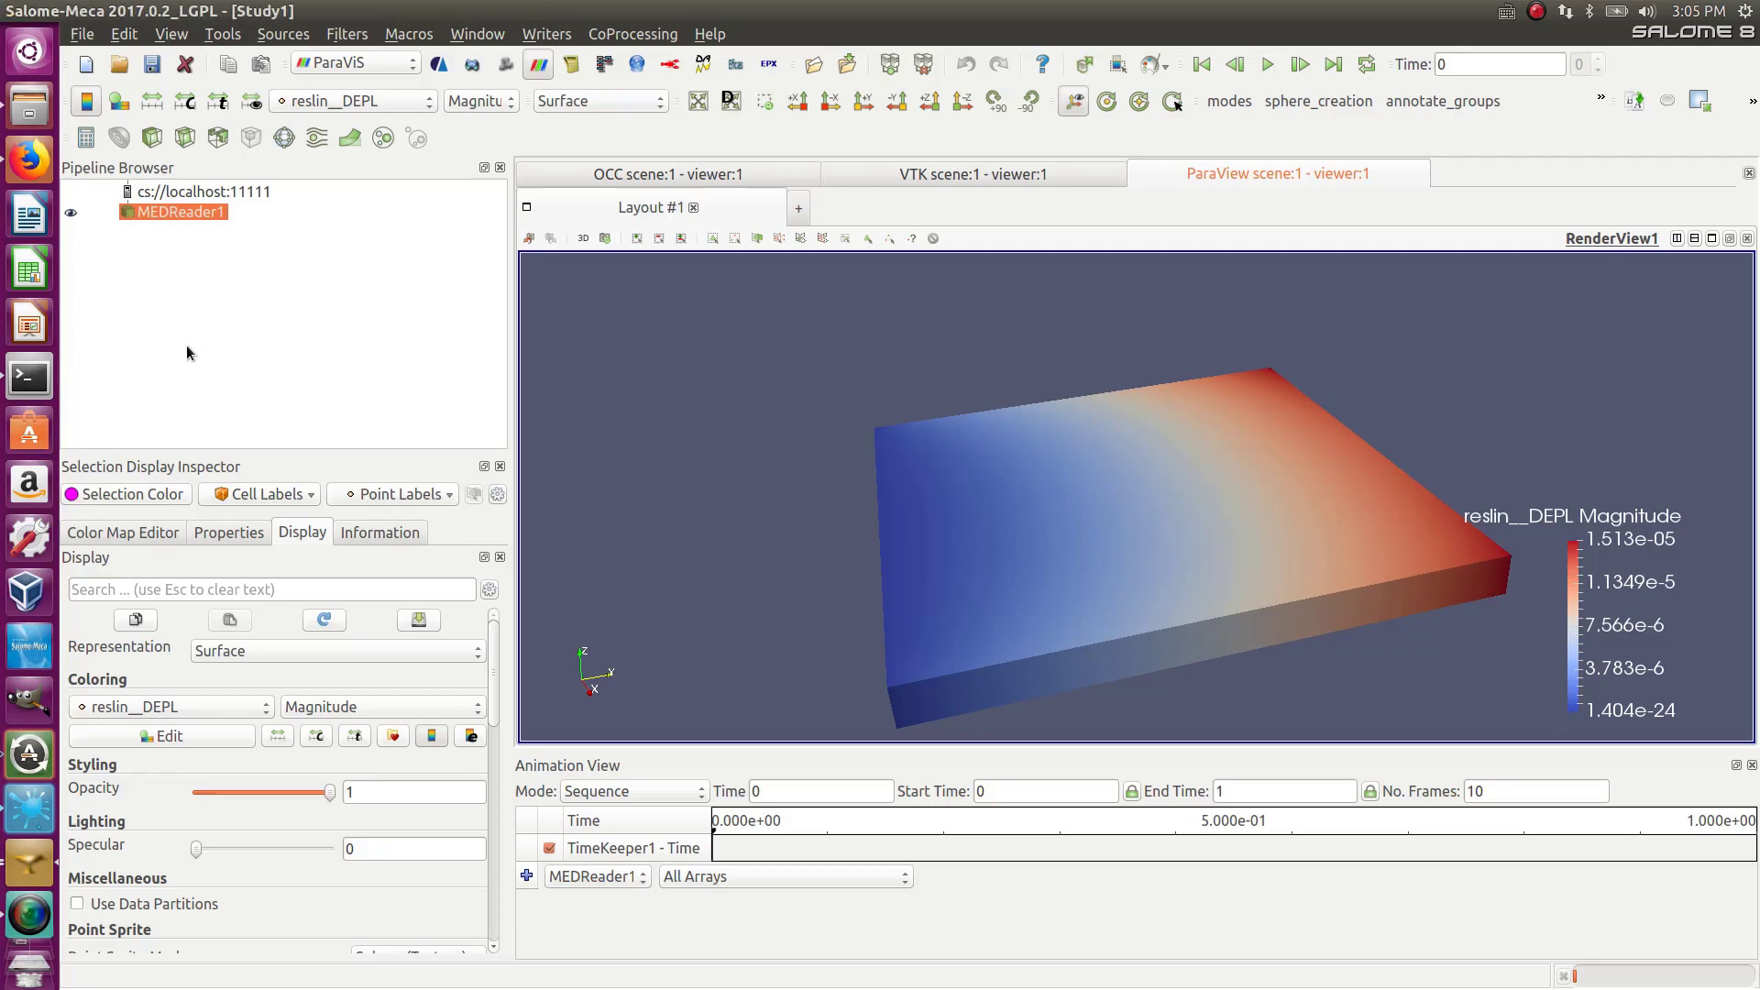
# Open the Color Map Editor for reslin__DEPL, then float it and re-dock it as a tab
pyautogui.click(103, 536)
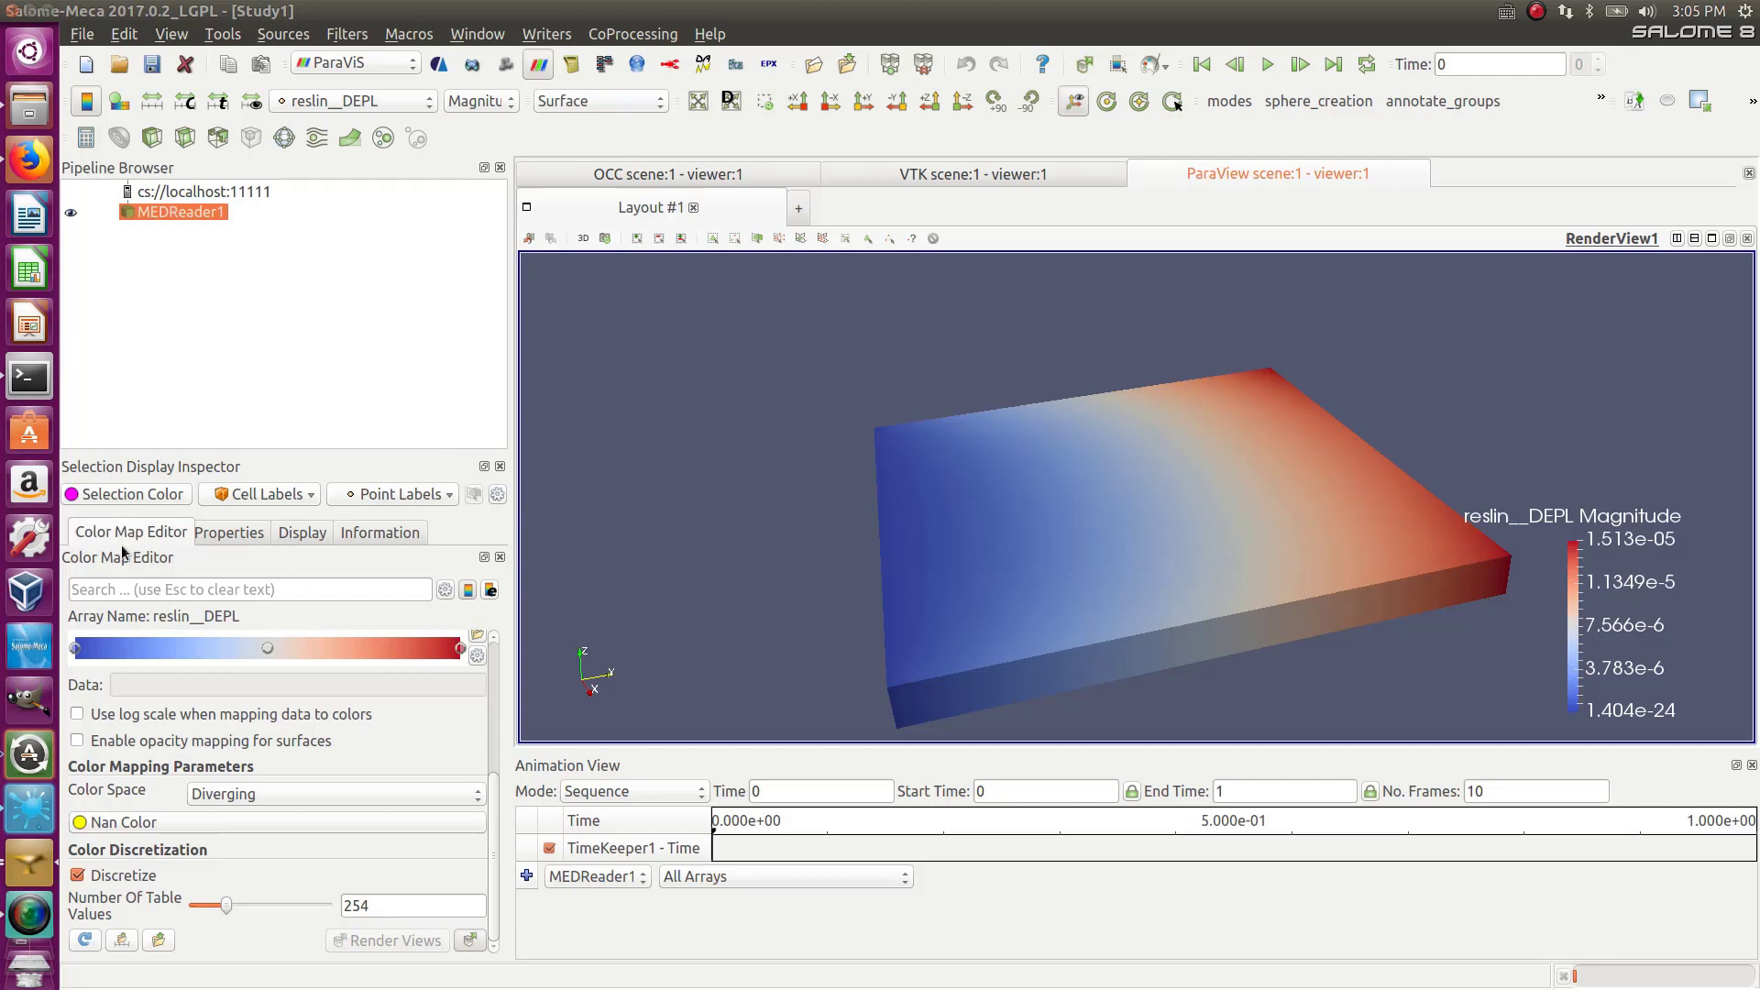
pyautogui.moveTo(137, 534)
pyautogui.mouseDown()
pyautogui.moveTo(440, 534)
pyautogui.moveTo(147, 541)
pyautogui.mouseUp()
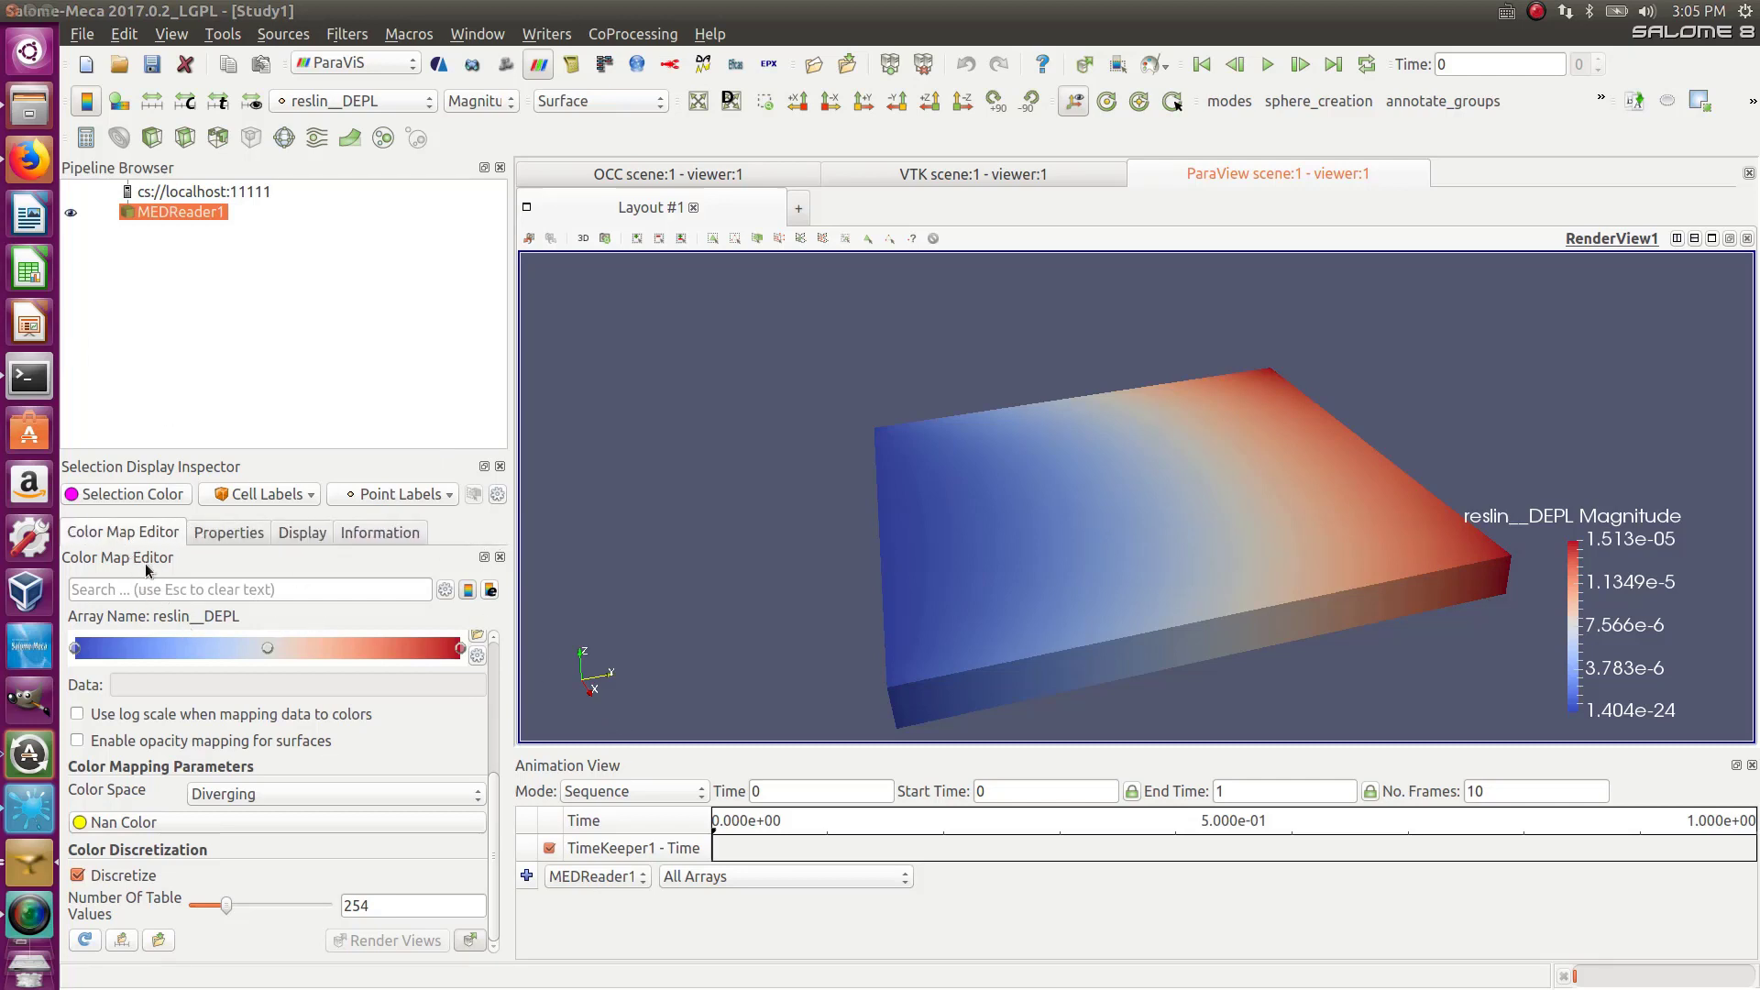
pyautogui.click(483, 557)
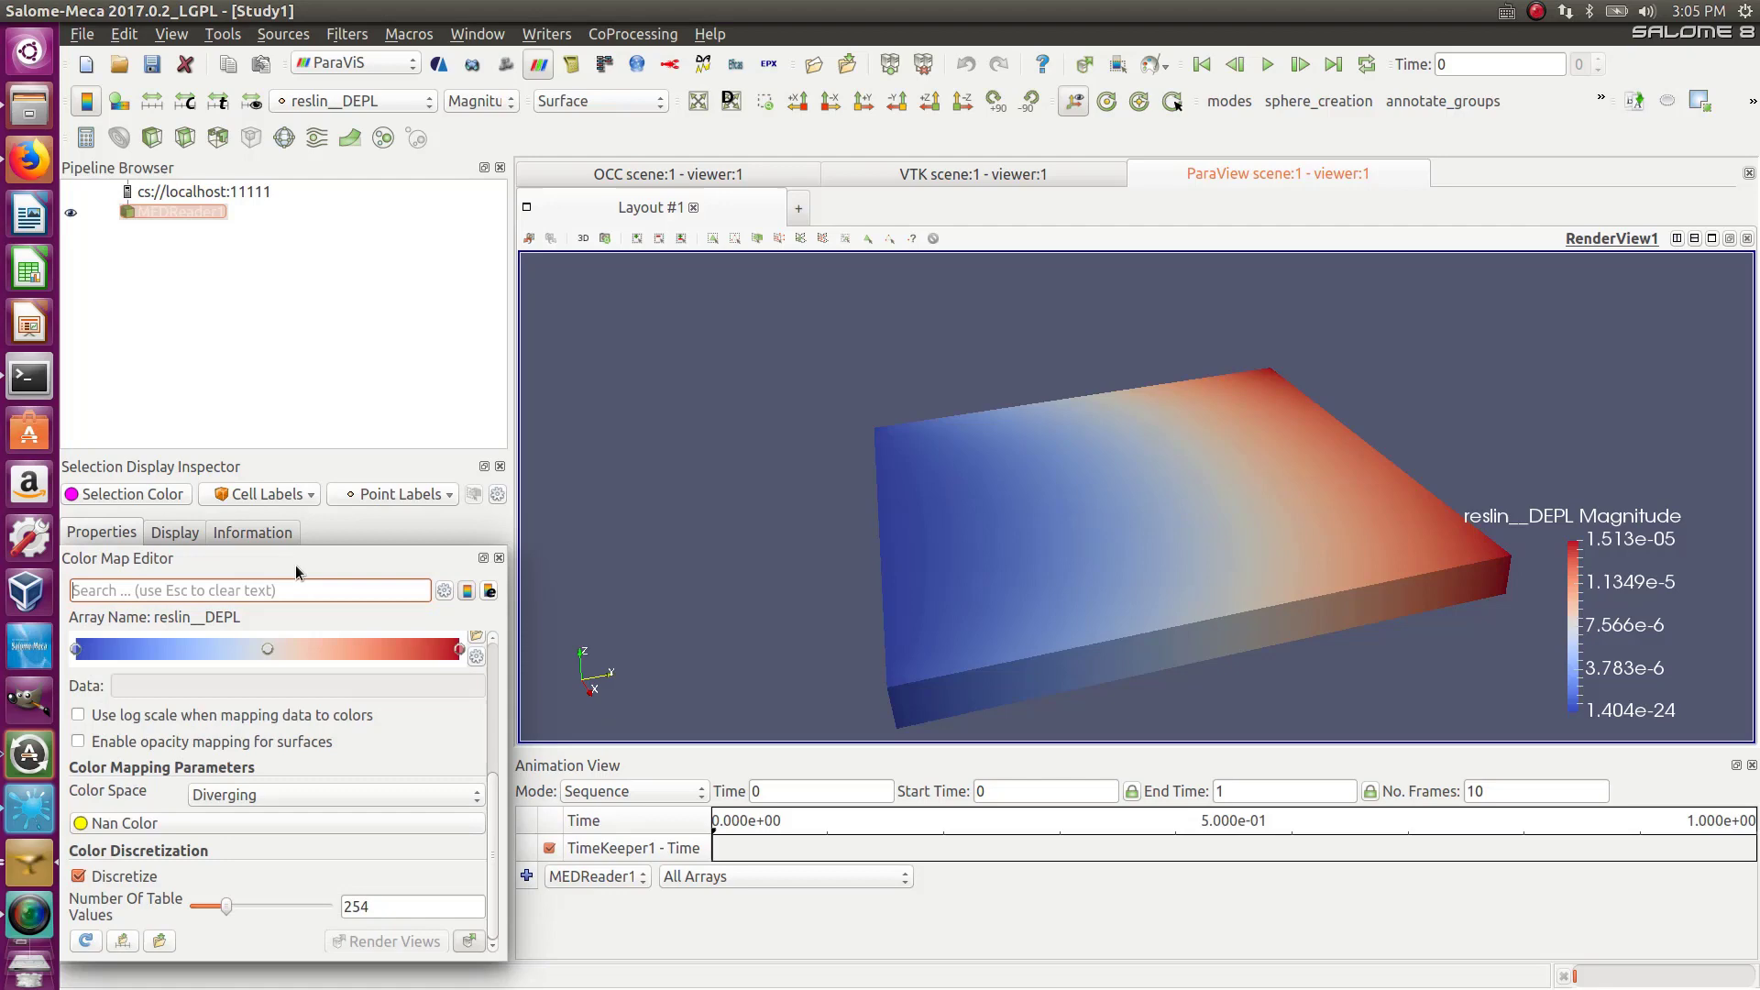
pyautogui.moveTo(295, 572); pyautogui.dragTo(308, 180)
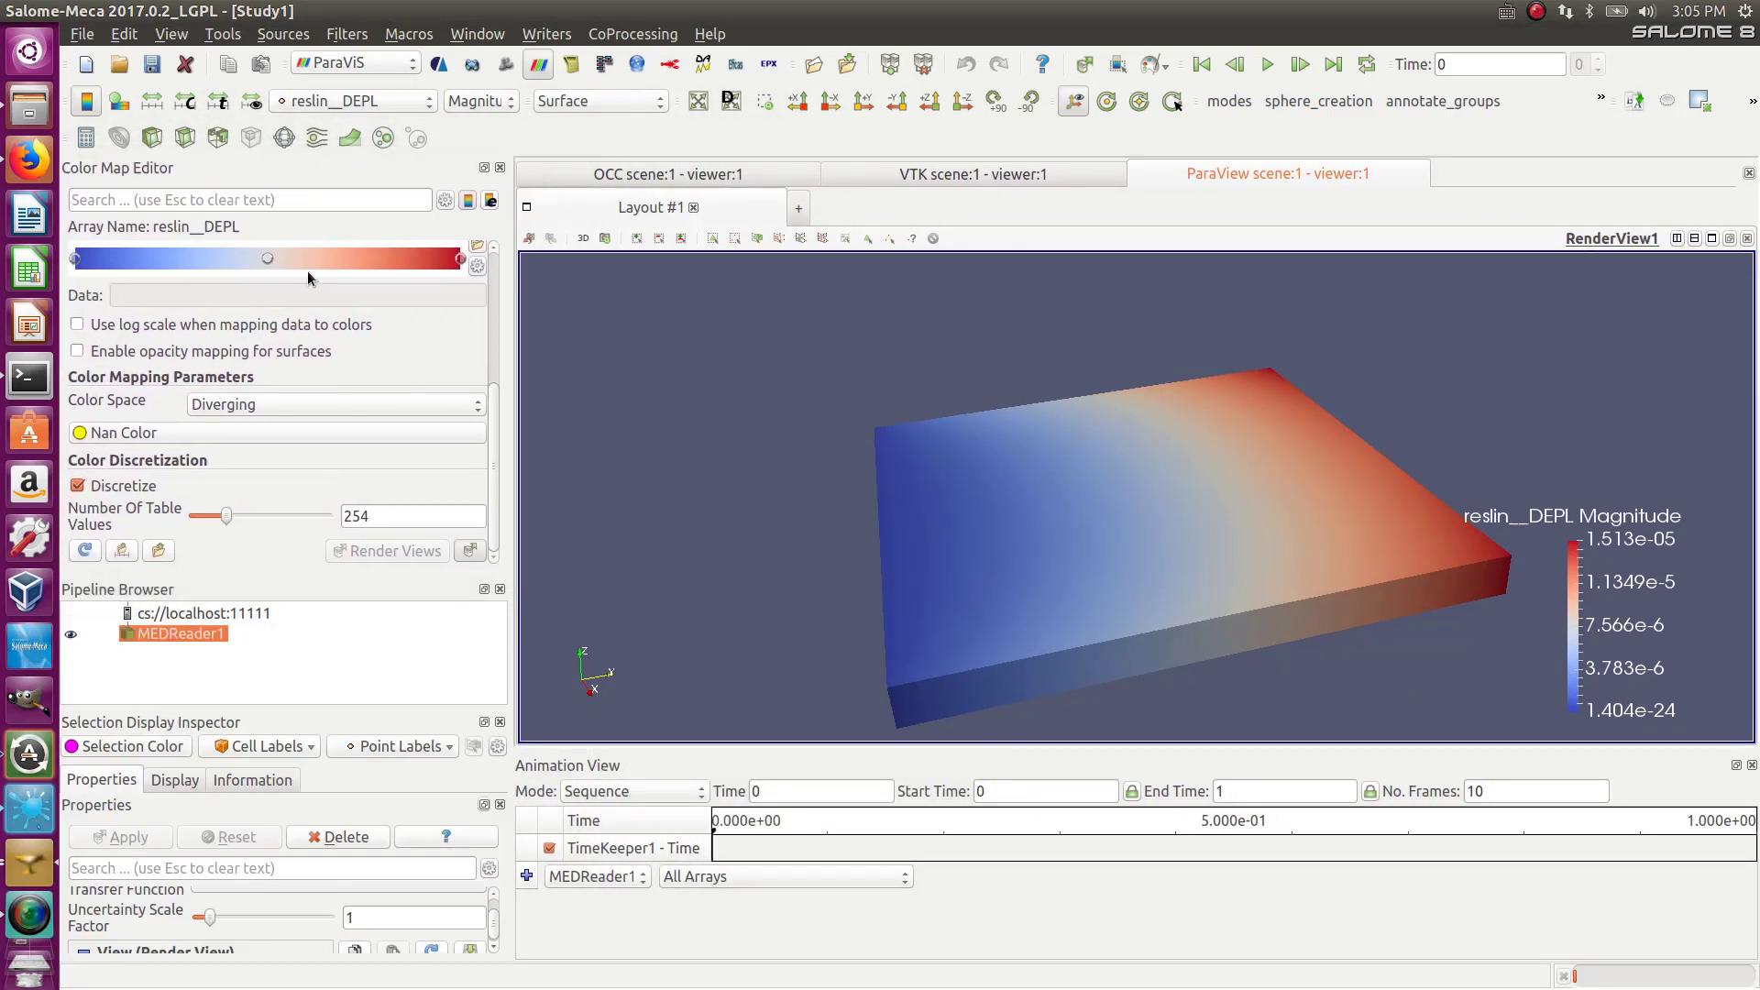
pyautogui.moveTo(194, 168); pyautogui.dragTo(217, 916)
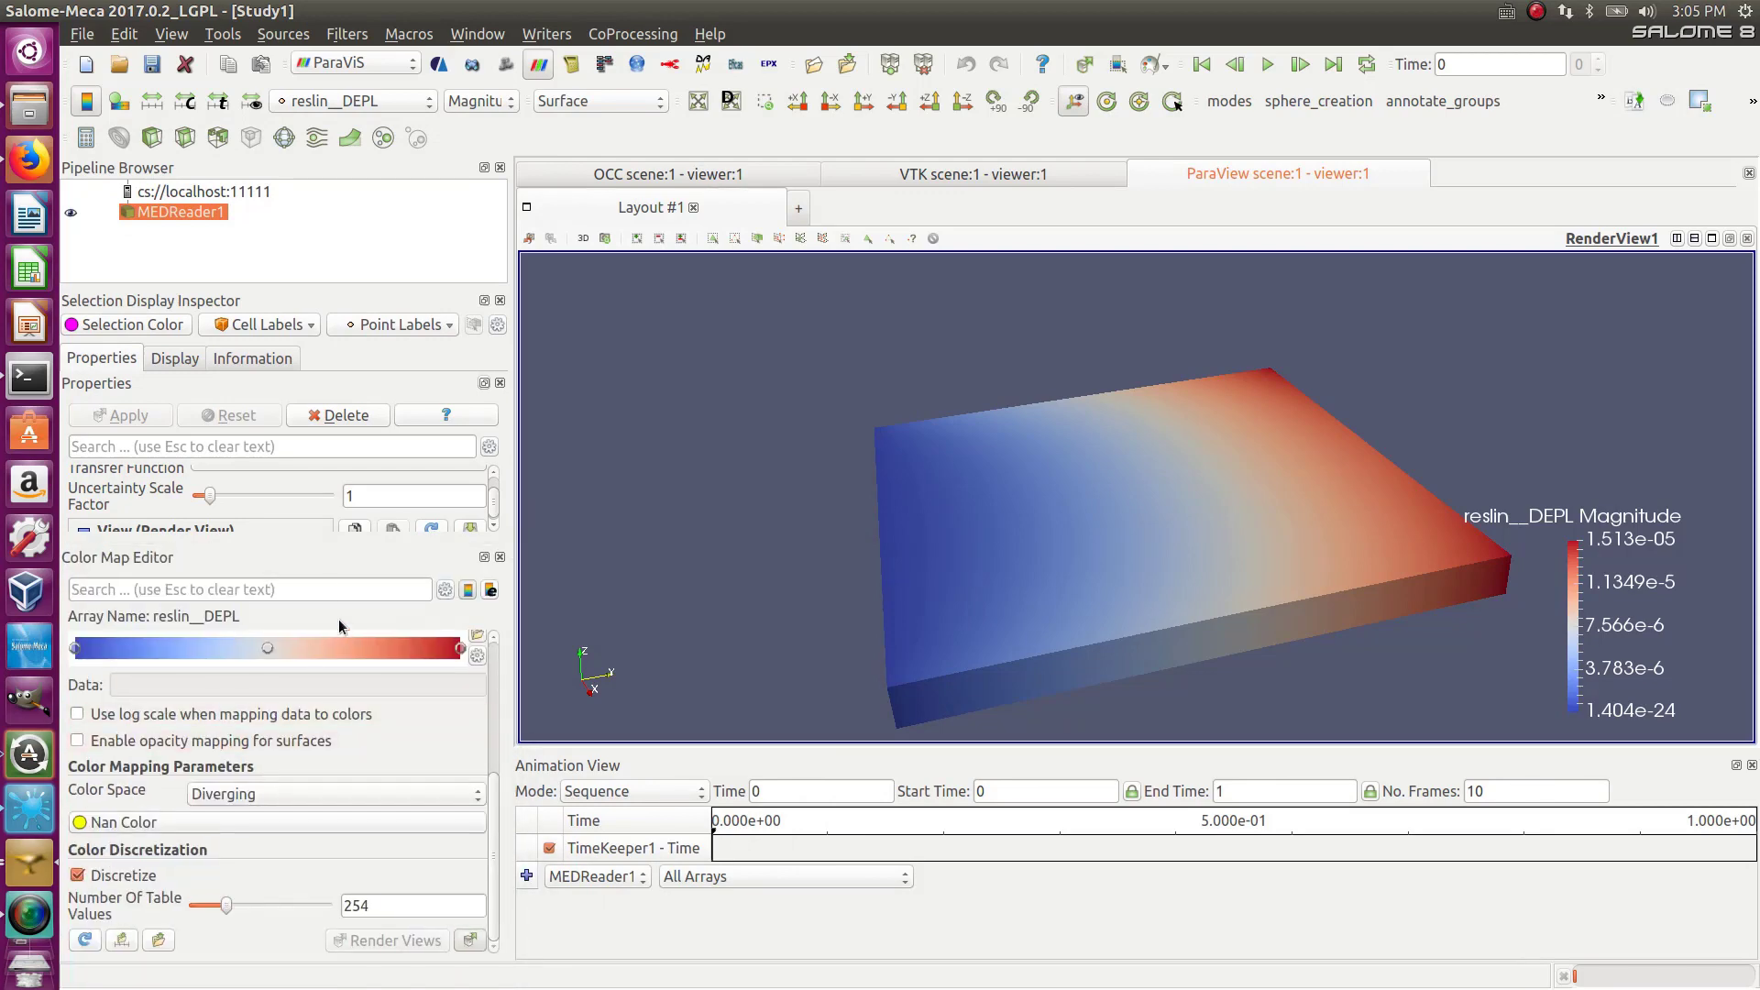
pyautogui.moveTo(316, 559); pyautogui.dragTo(160, 606)
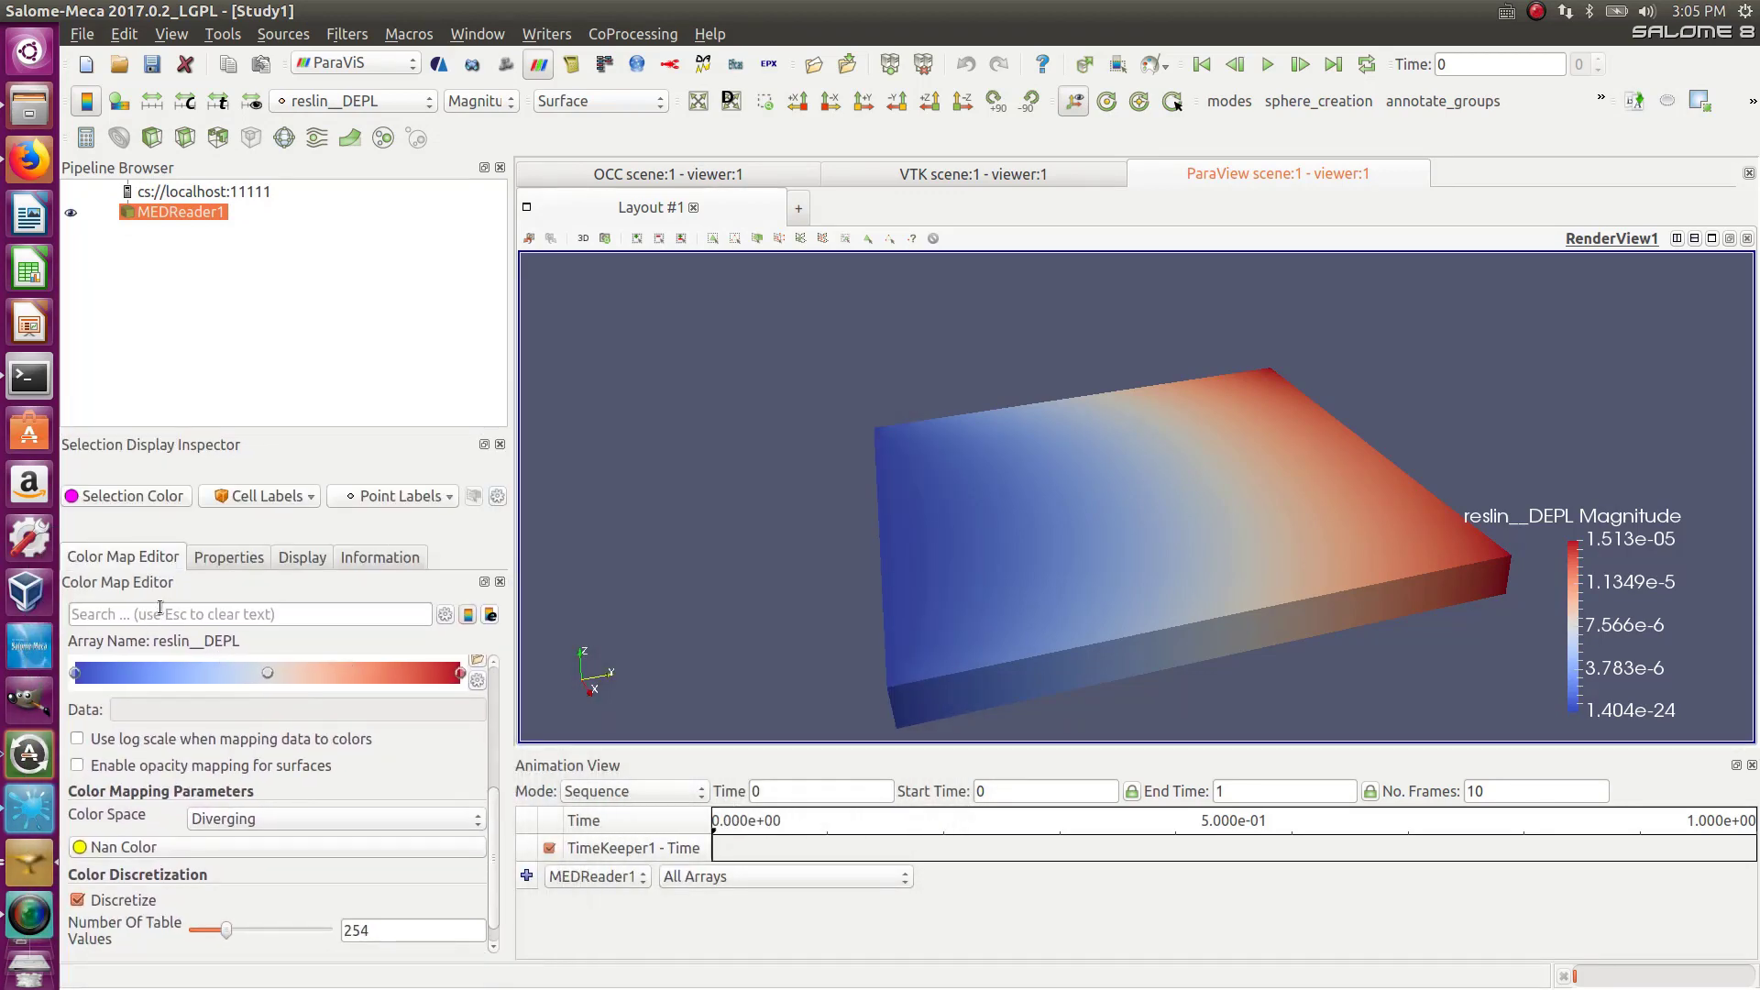
pyautogui.click(124, 35)
pyautogui.moveTo(170, 38)
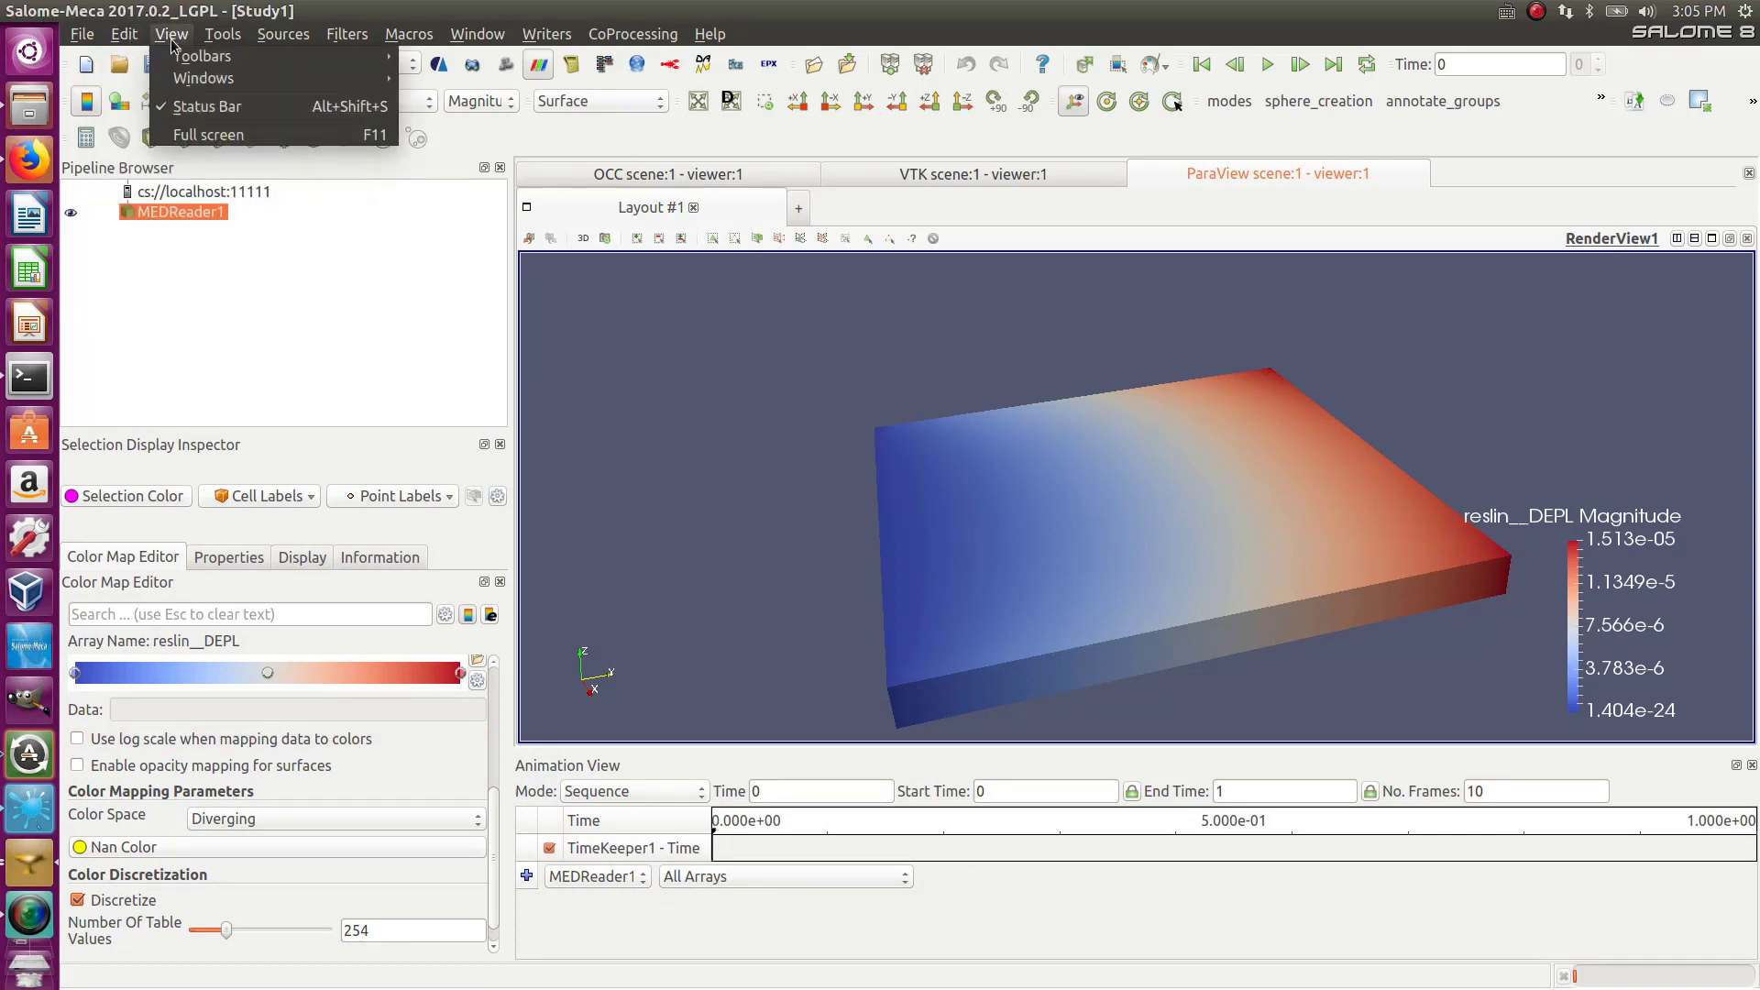
pyautogui.moveTo(191, 83)
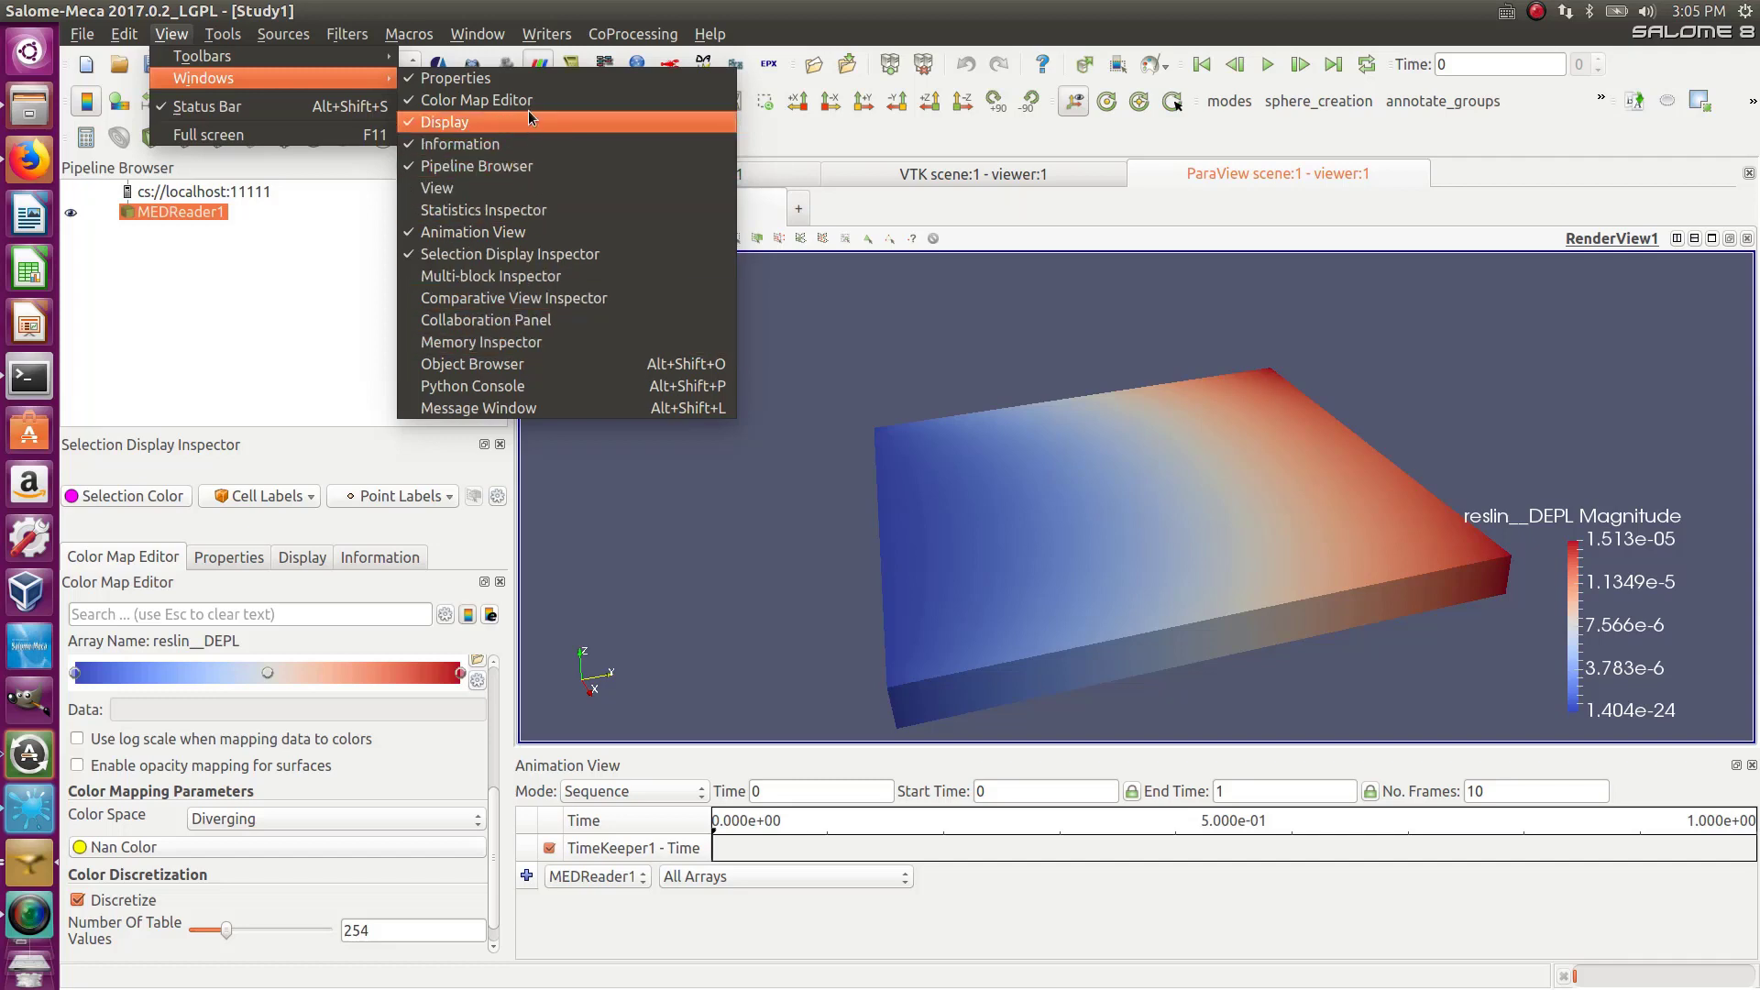
pyautogui.click(282, 463)
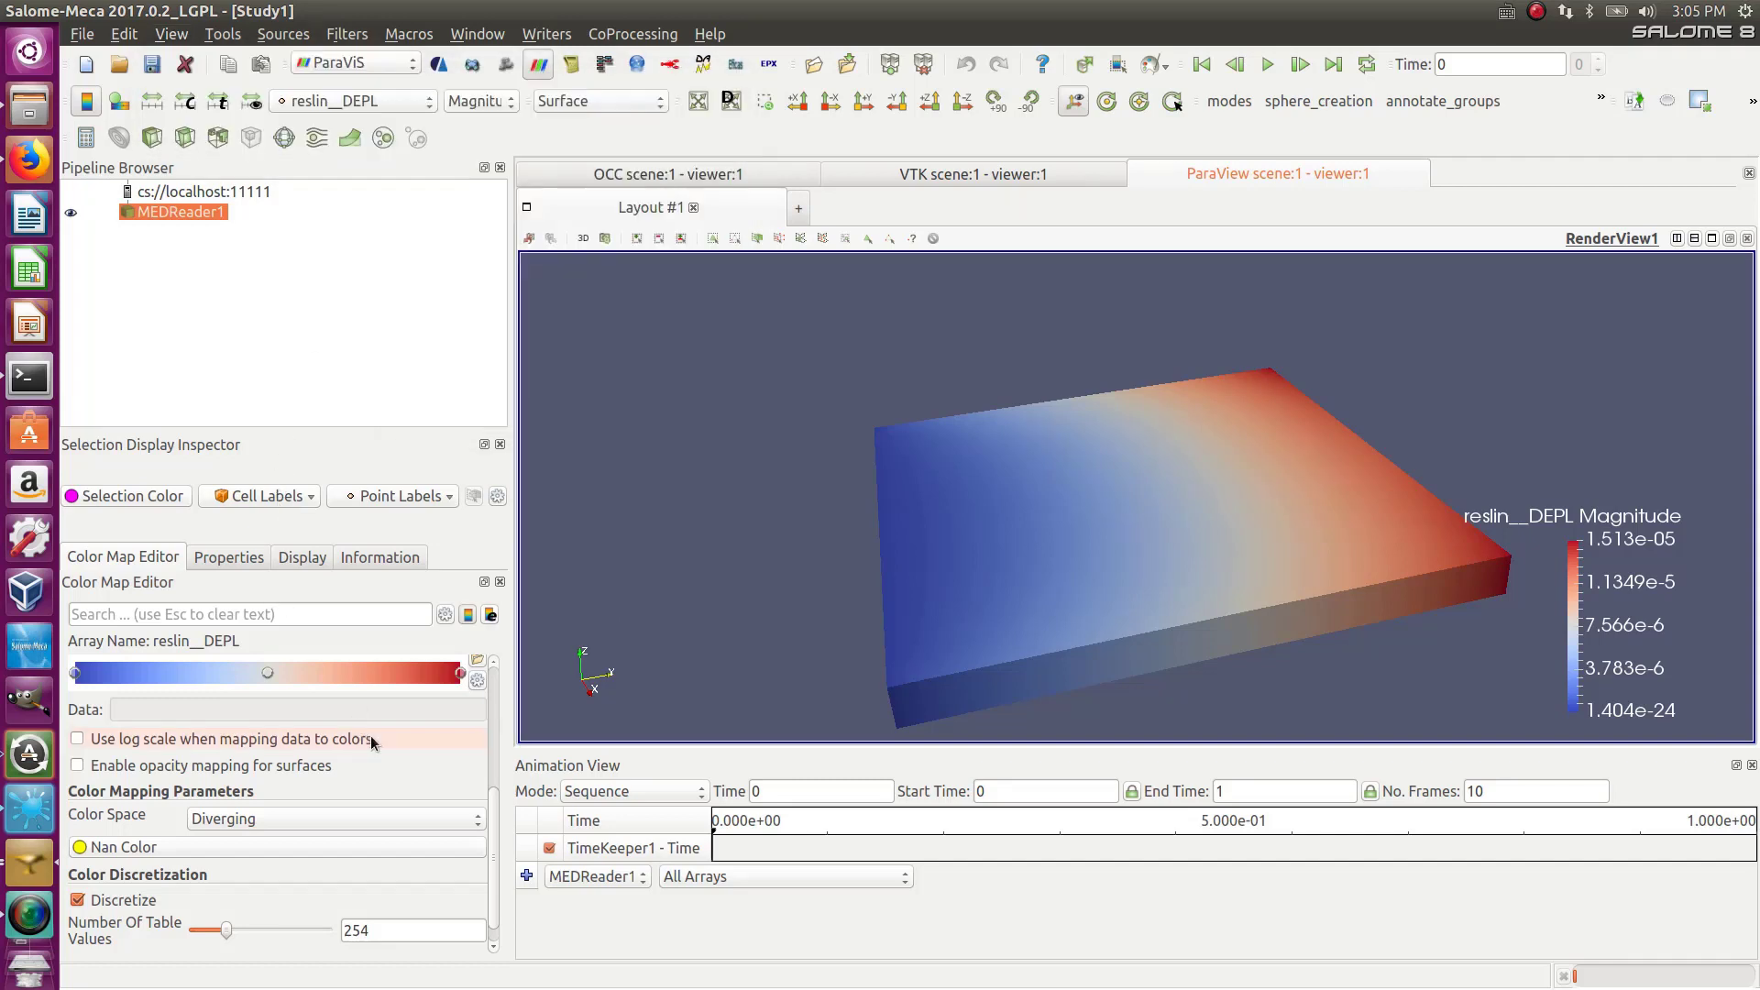
# Close the Selection Display Inspector and scroll the Color Map Editor to Number Of Table Values
pyautogui.click(498, 445)
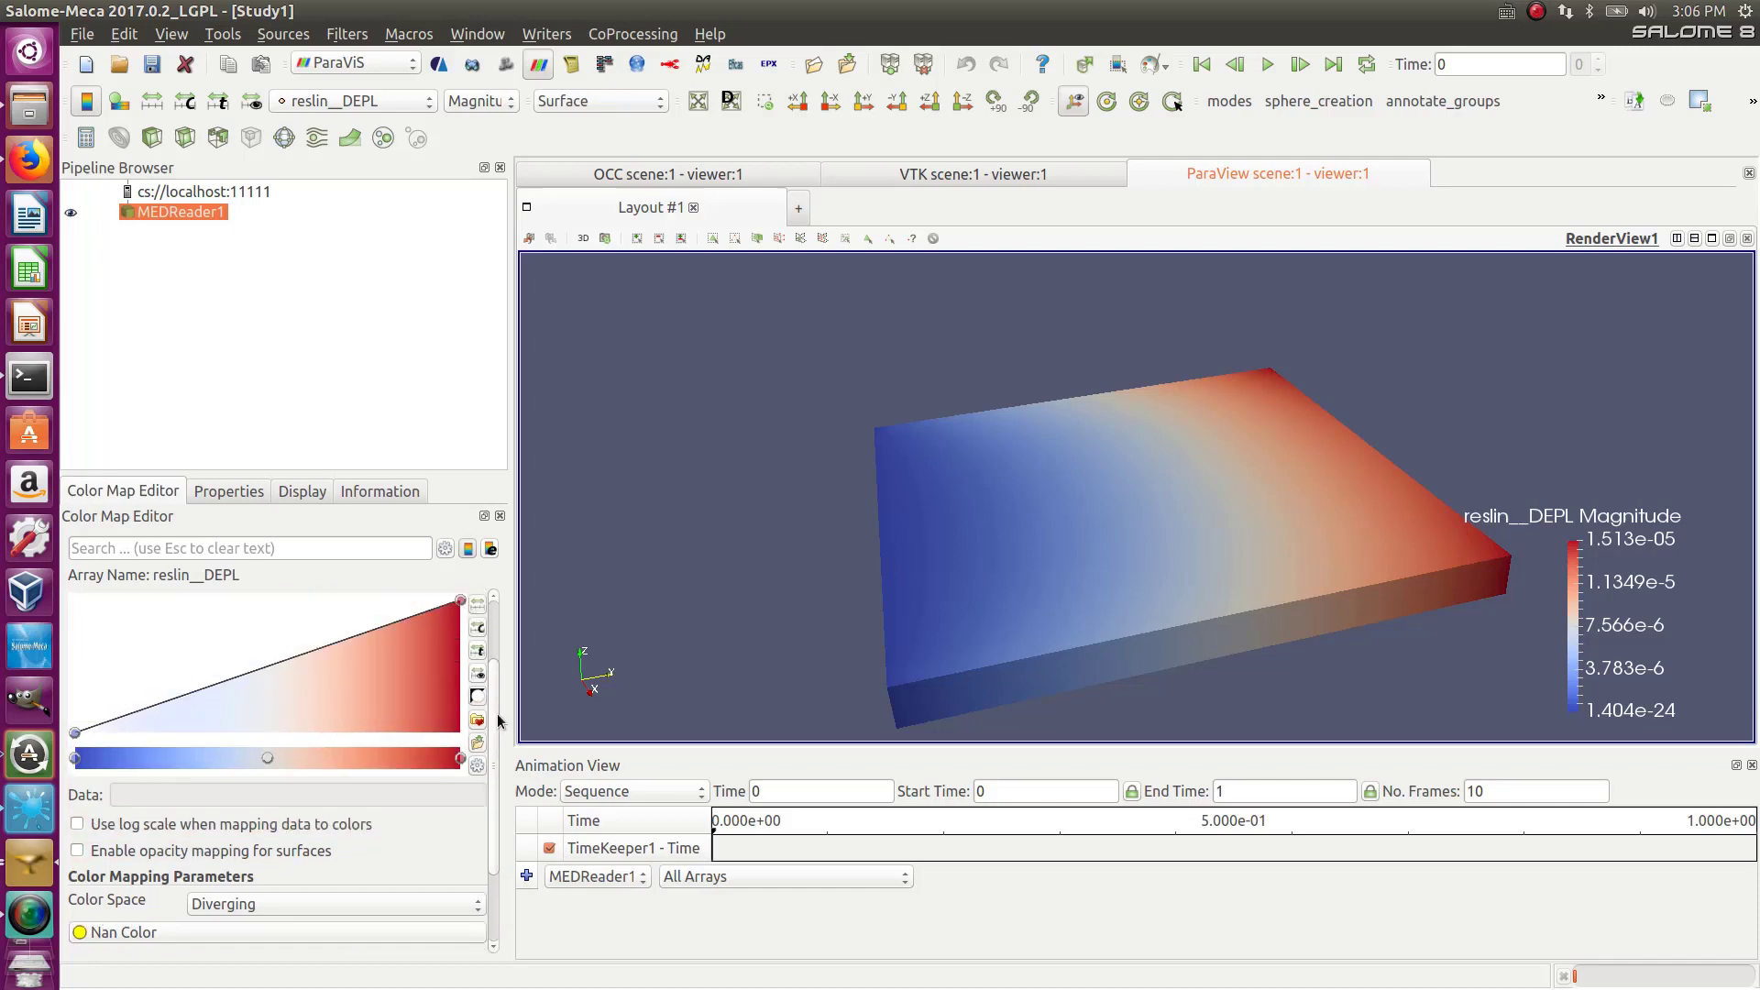
pyautogui.moveTo(495, 721); pyautogui.dragTo(492, 656)
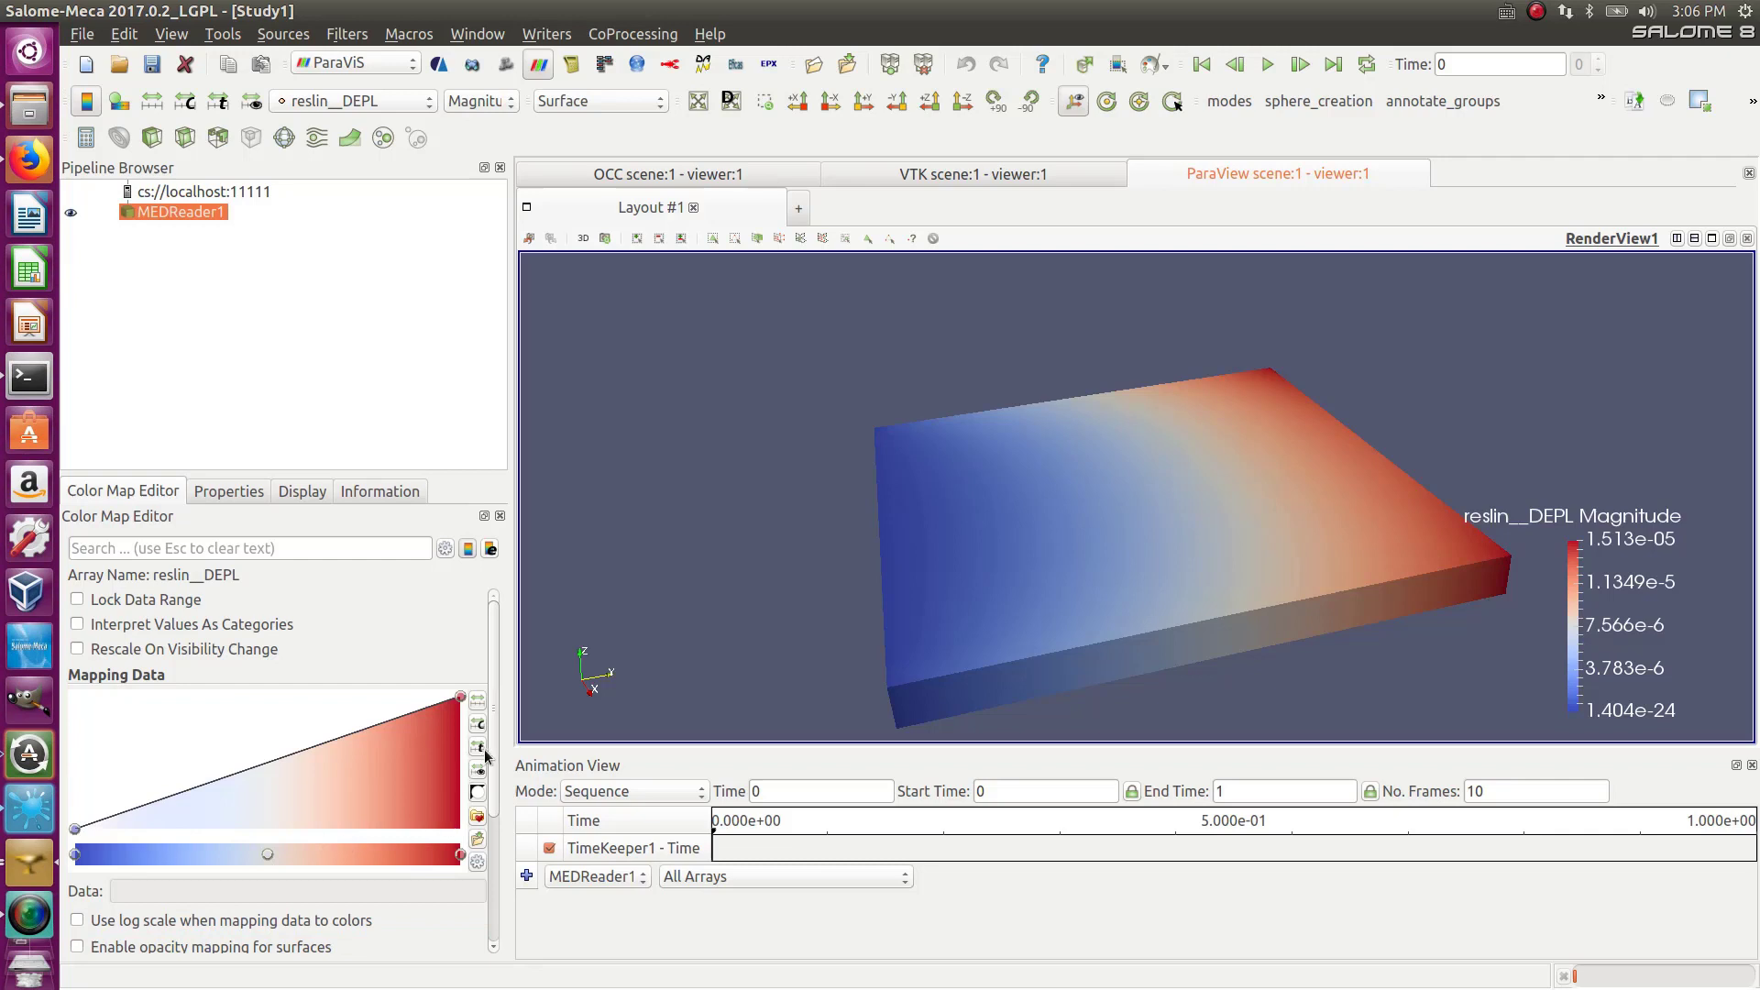
pyautogui.moveTo(499, 792); pyautogui.dragTo(356, 906)
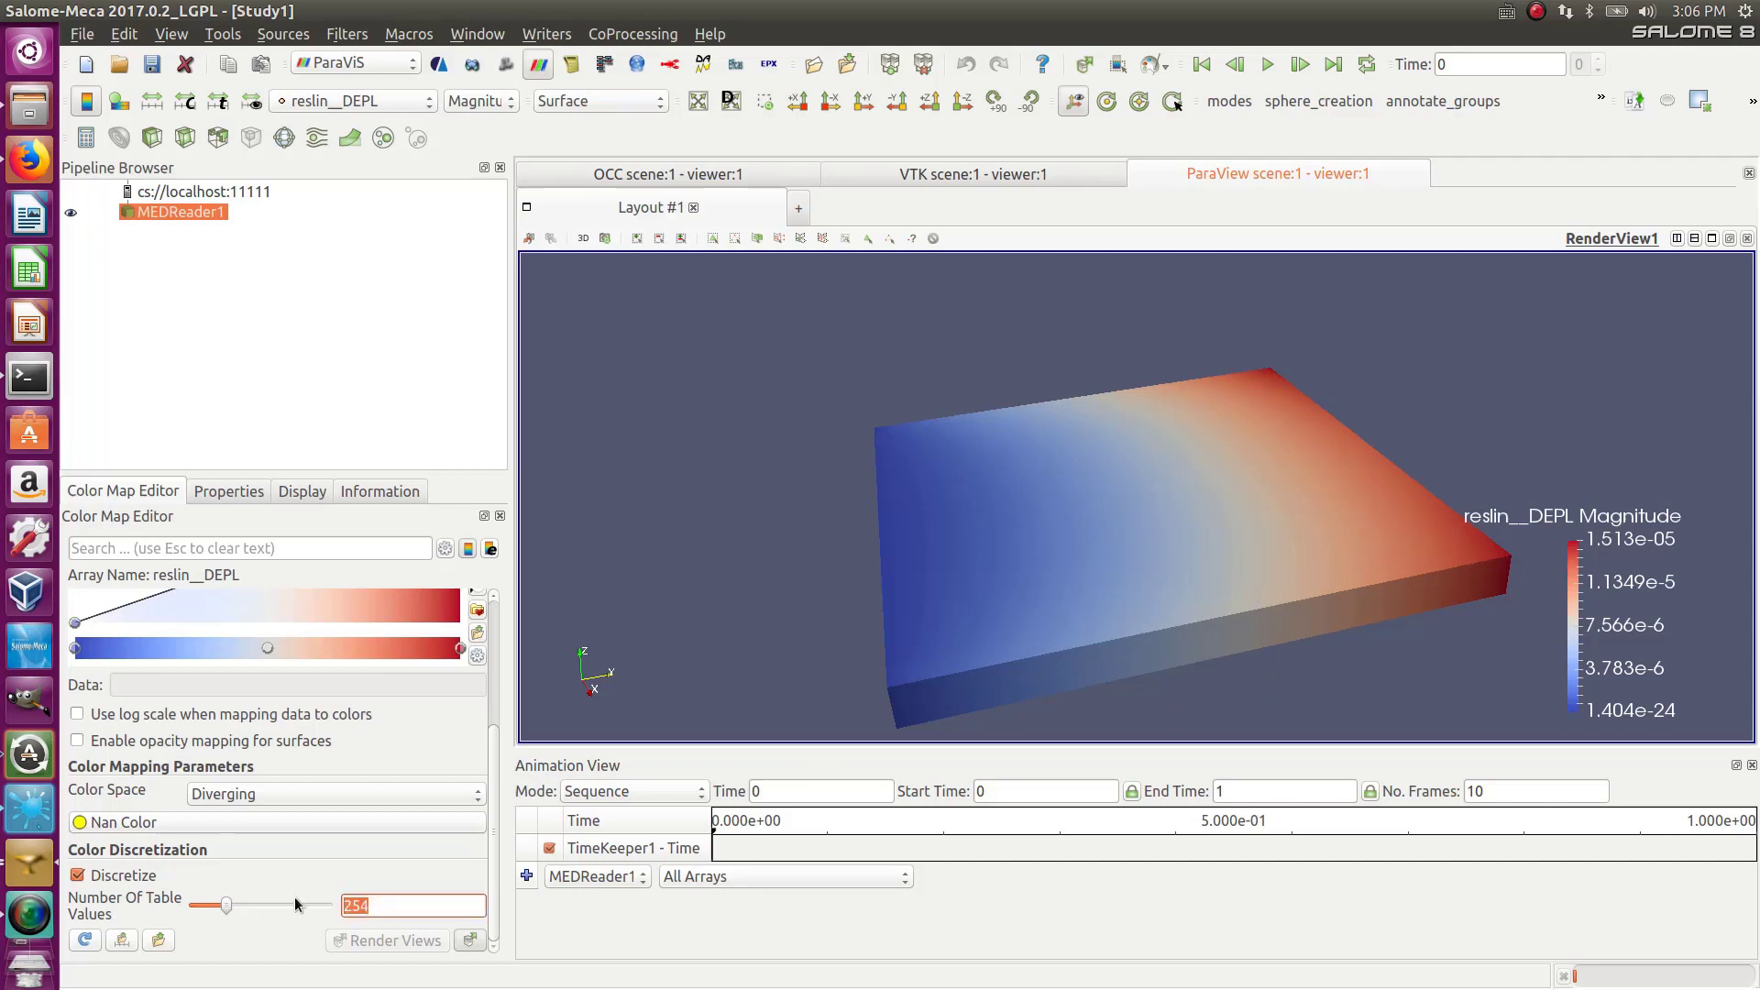
# Set Number Of Table Values to 12, then orbit the plate to inspect the blue-to-red bands
pyautogui.write('12')
pyautogui.press('Return')
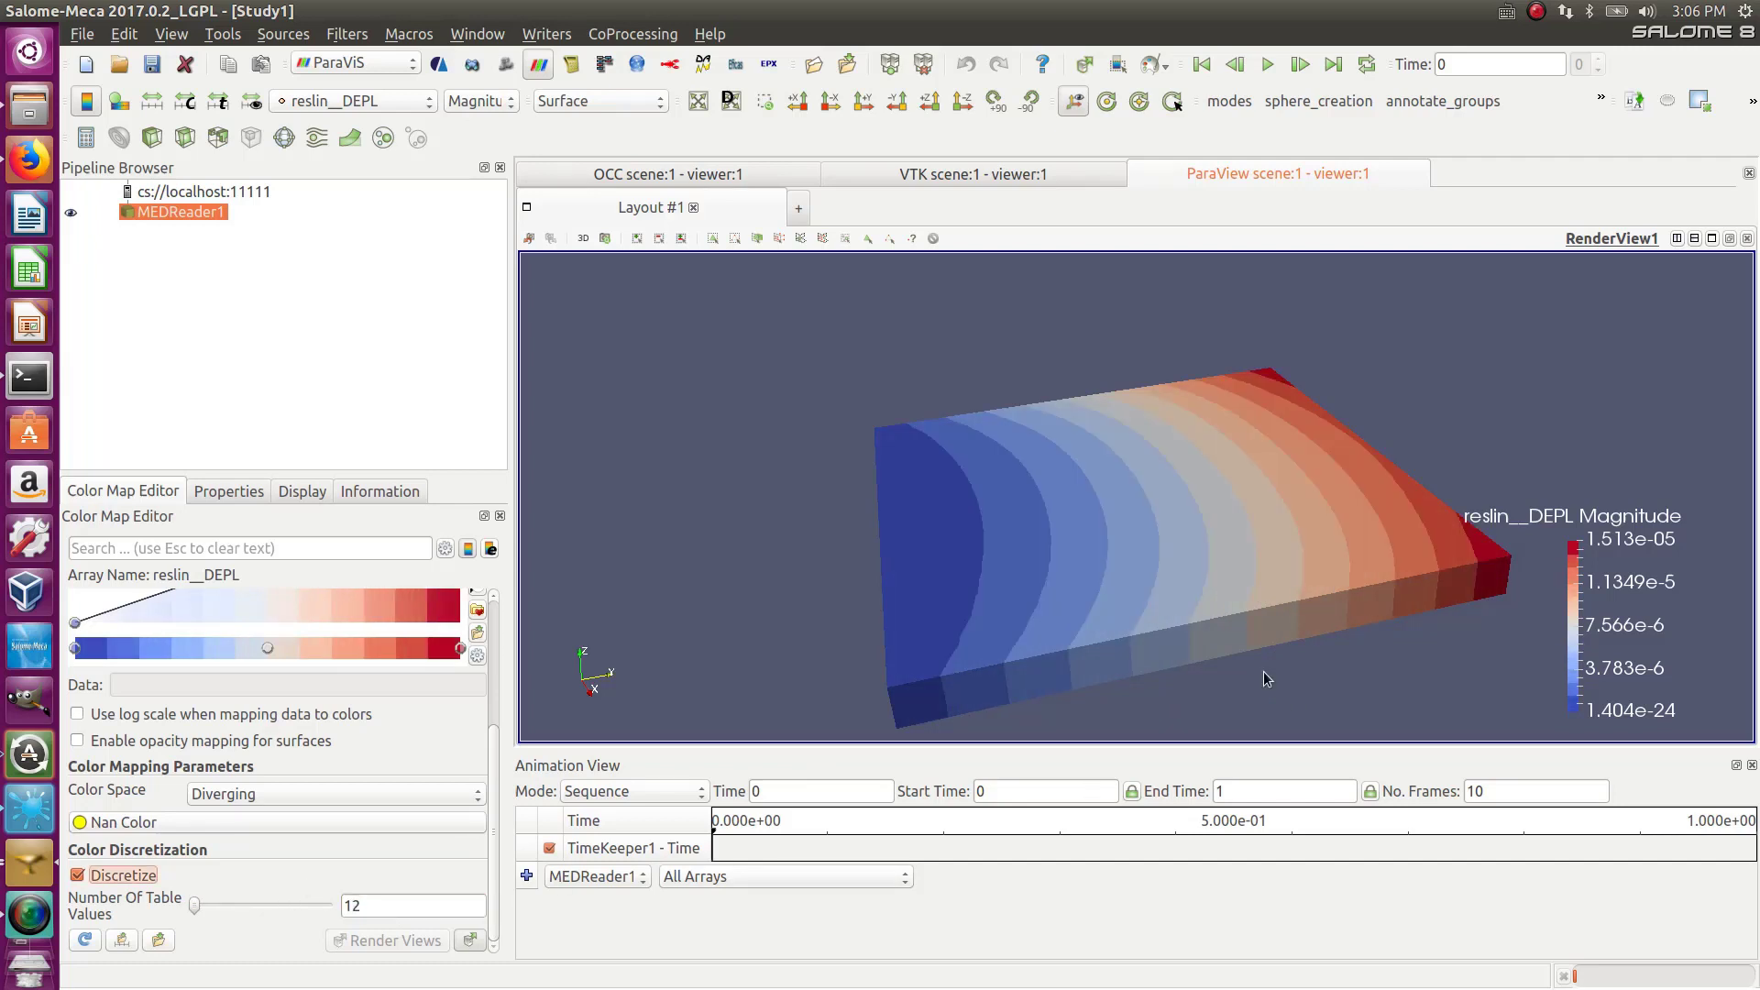
pyautogui.moveTo(1263, 676); pyautogui.dragTo(1219, 618)
pyautogui.moveTo(1058, 504); pyautogui.dragTo(1063, 596)
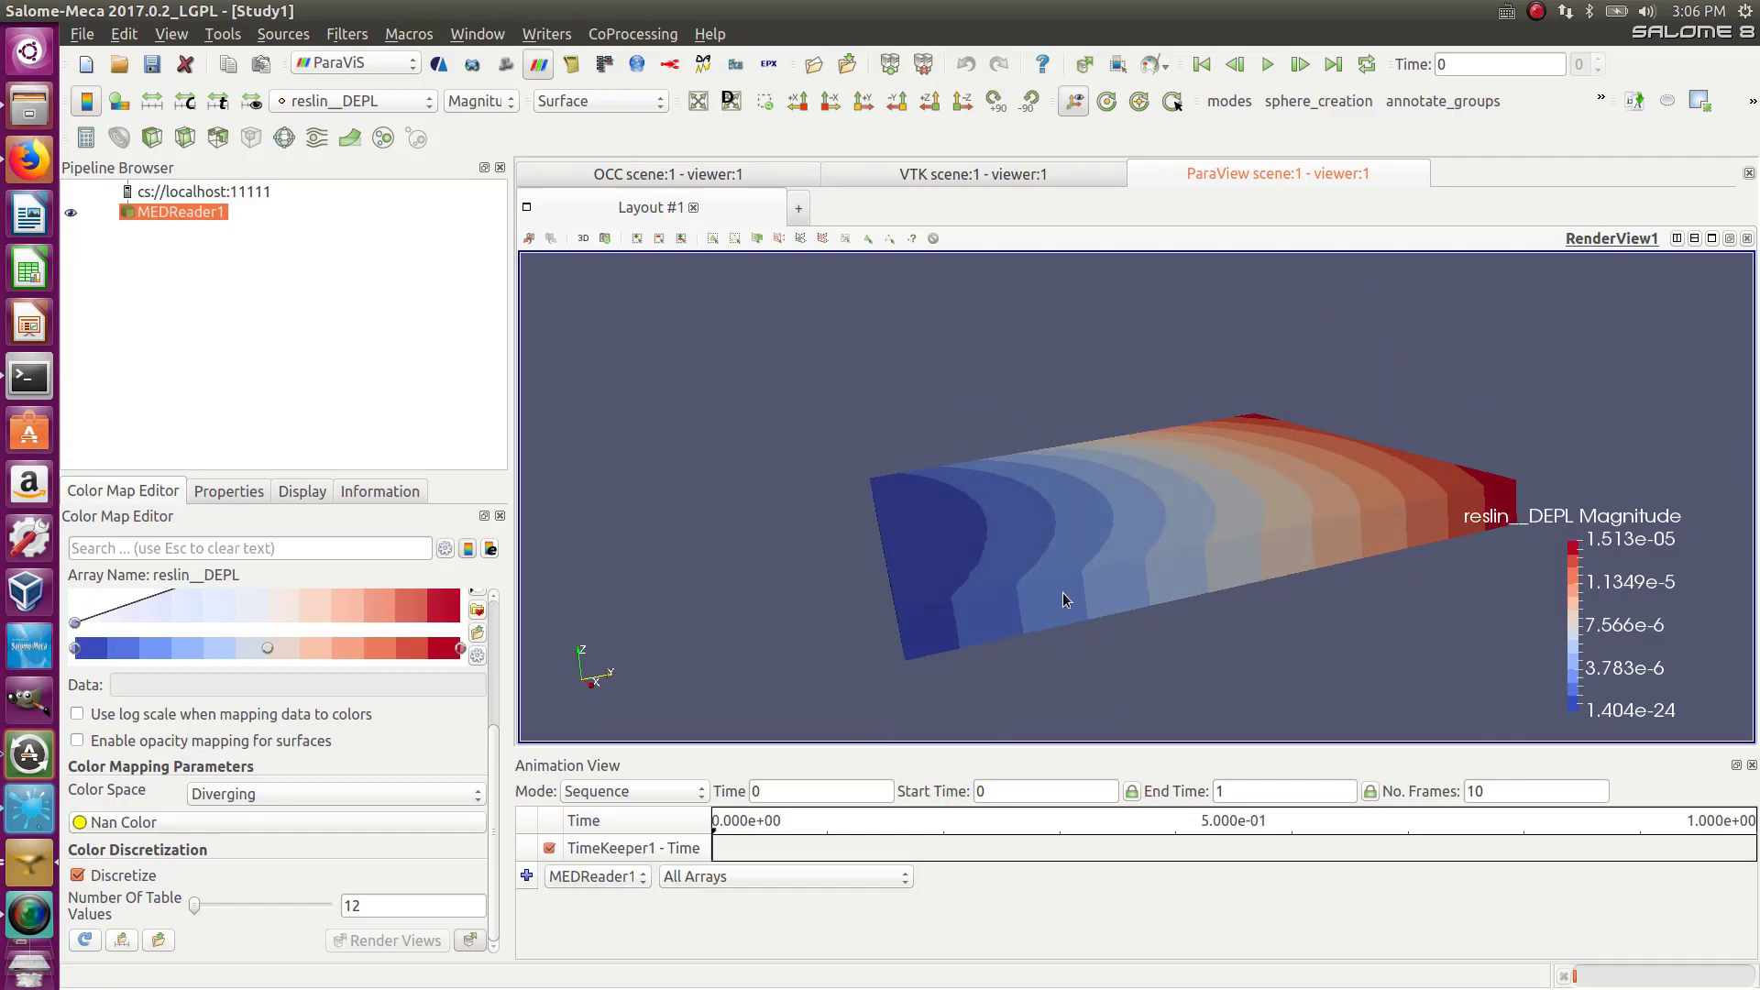
pyautogui.moveTo(1349, 541); pyautogui.dragTo(1377, 479)
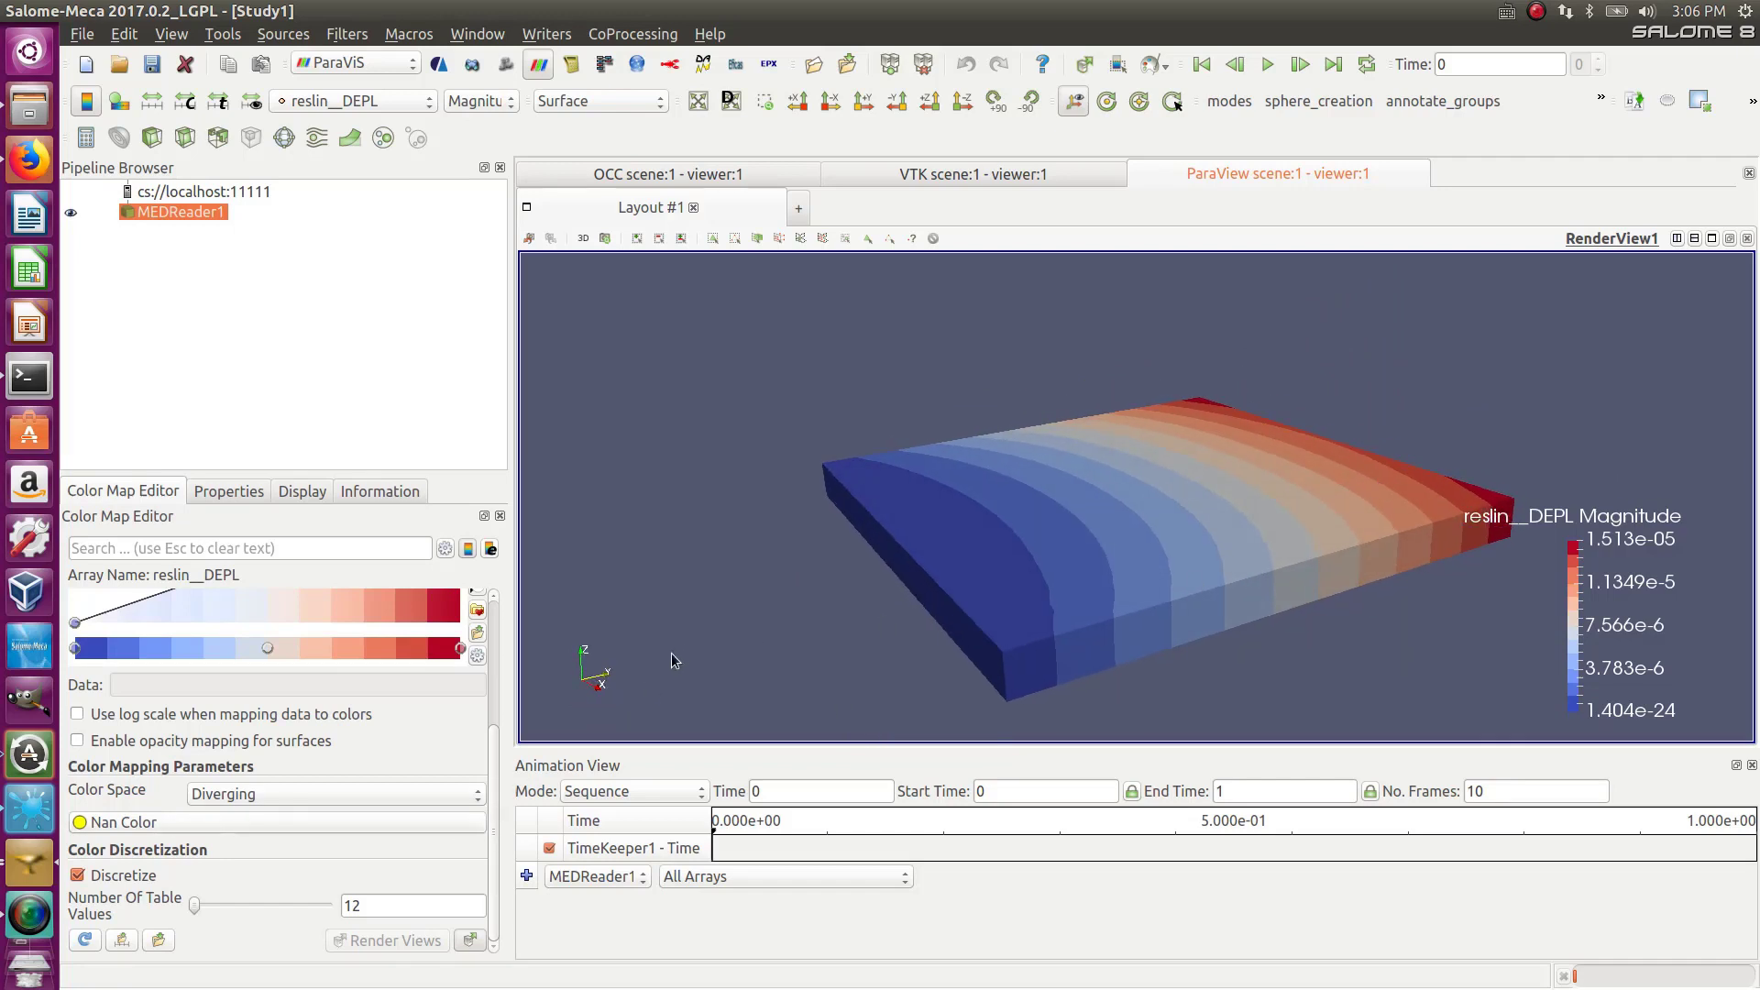
pyautogui.moveTo(499, 761); pyautogui.dragTo(499, 627)
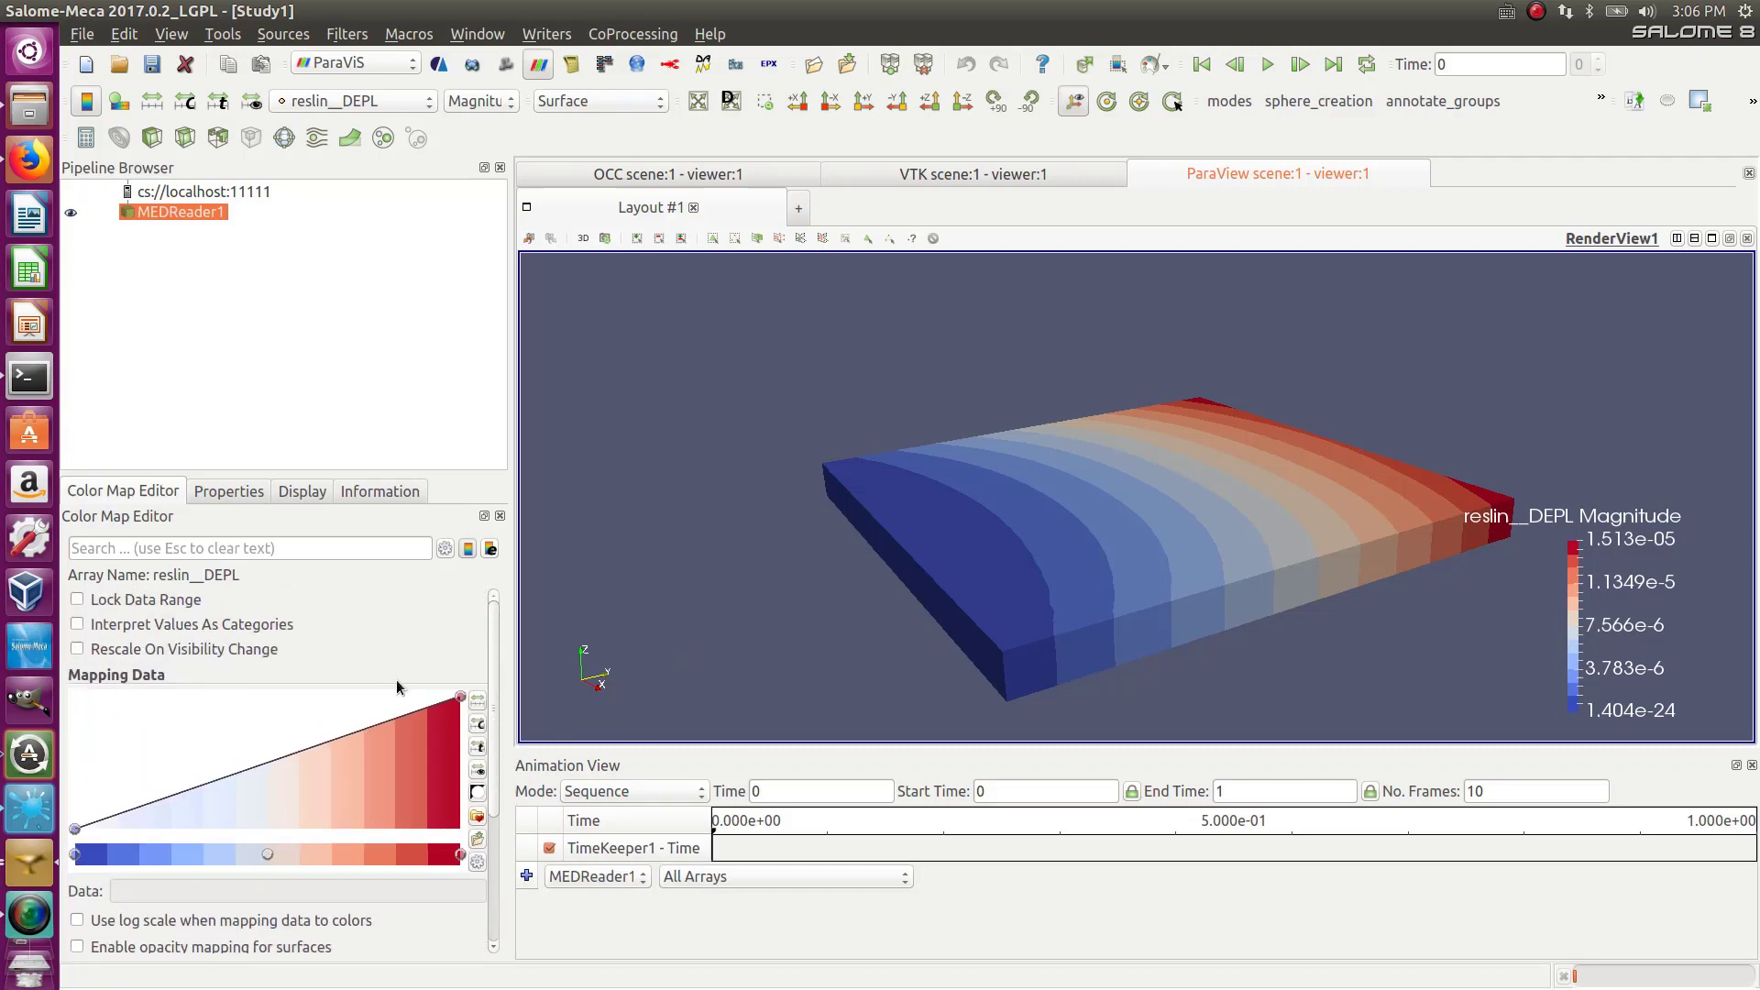
pyautogui.moveTo(929, 620)
pyautogui.mouseDown()
pyautogui.moveTo(943, 586)
pyautogui.moveTo(920, 634)
pyautogui.moveTo(932, 649)
pyautogui.mouseUp()
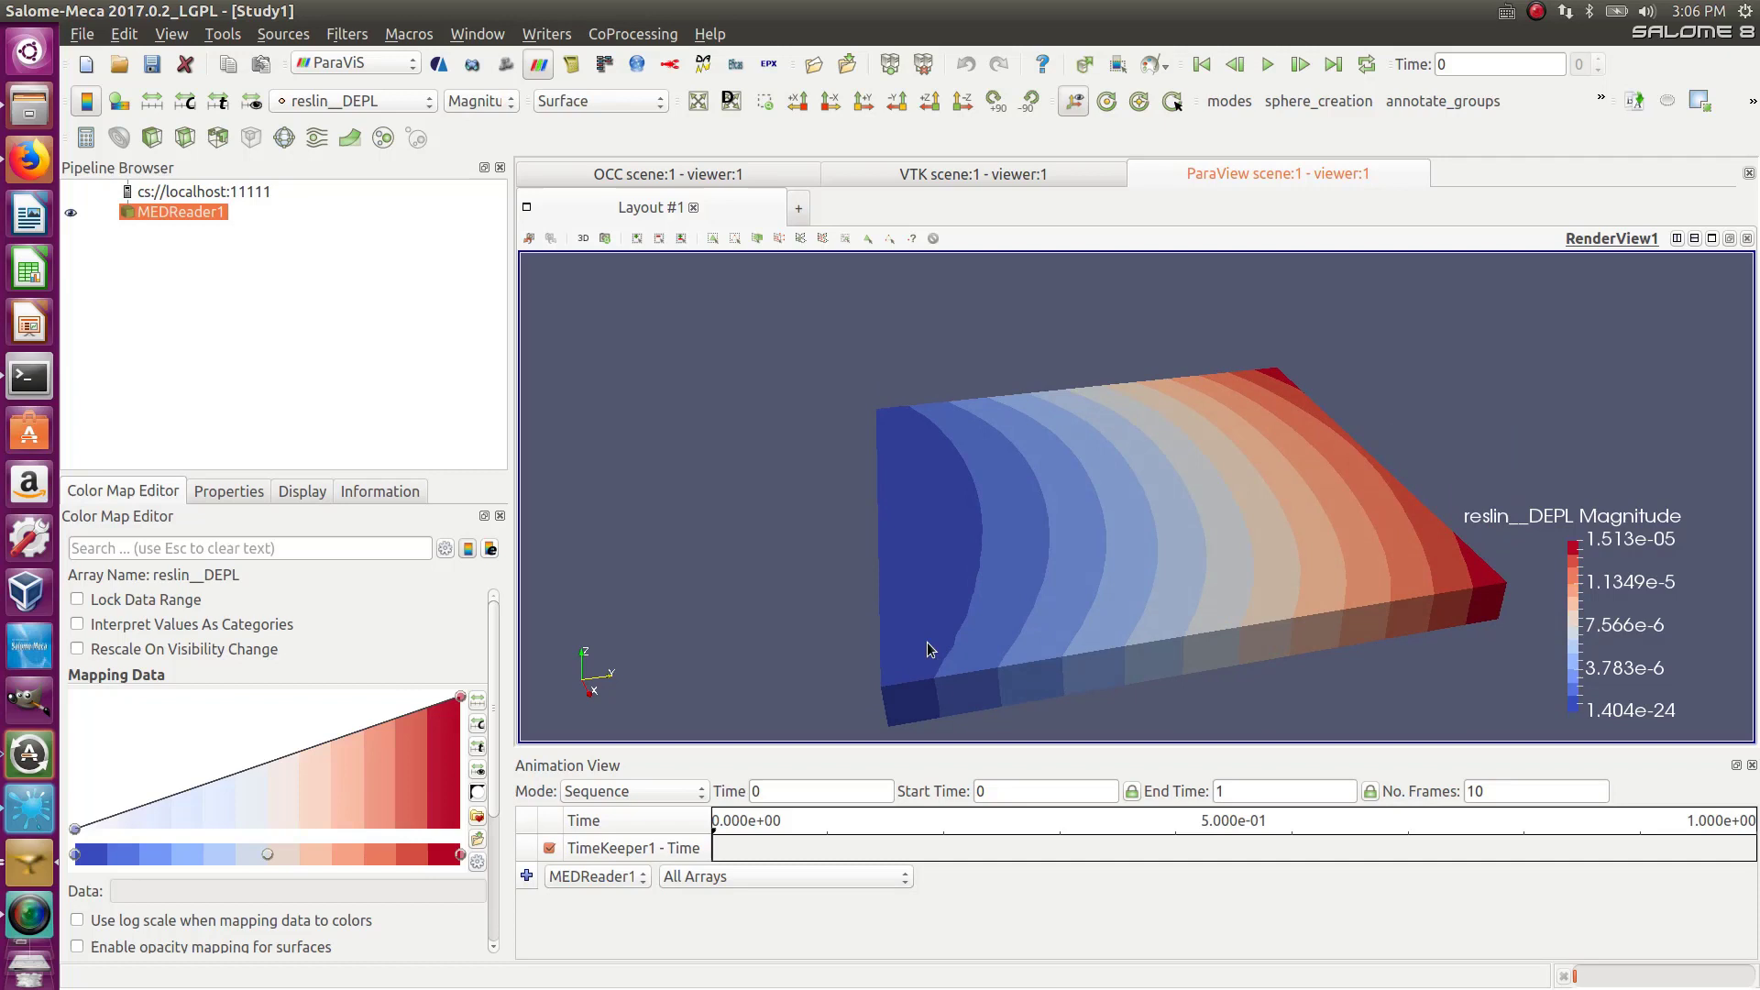
pyautogui.moveTo(495, 733); pyautogui.dragTo(495, 861)
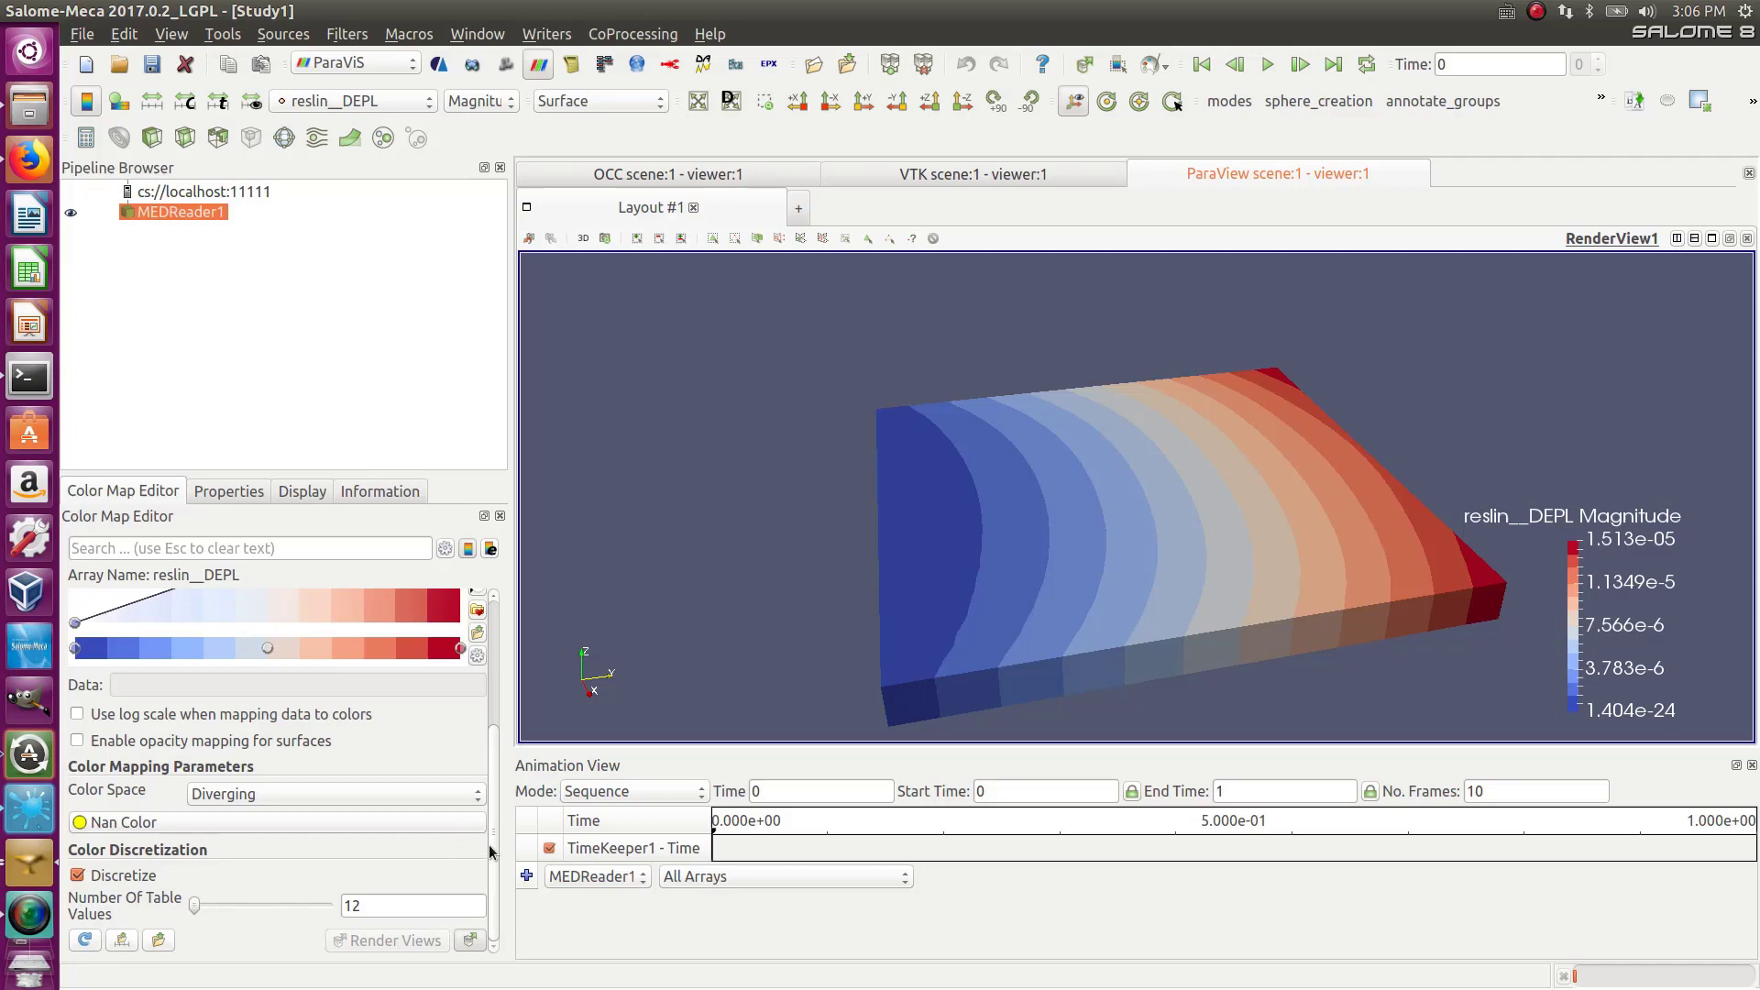
pyautogui.moveTo(495, 857); pyautogui.dragTo(493, 669)
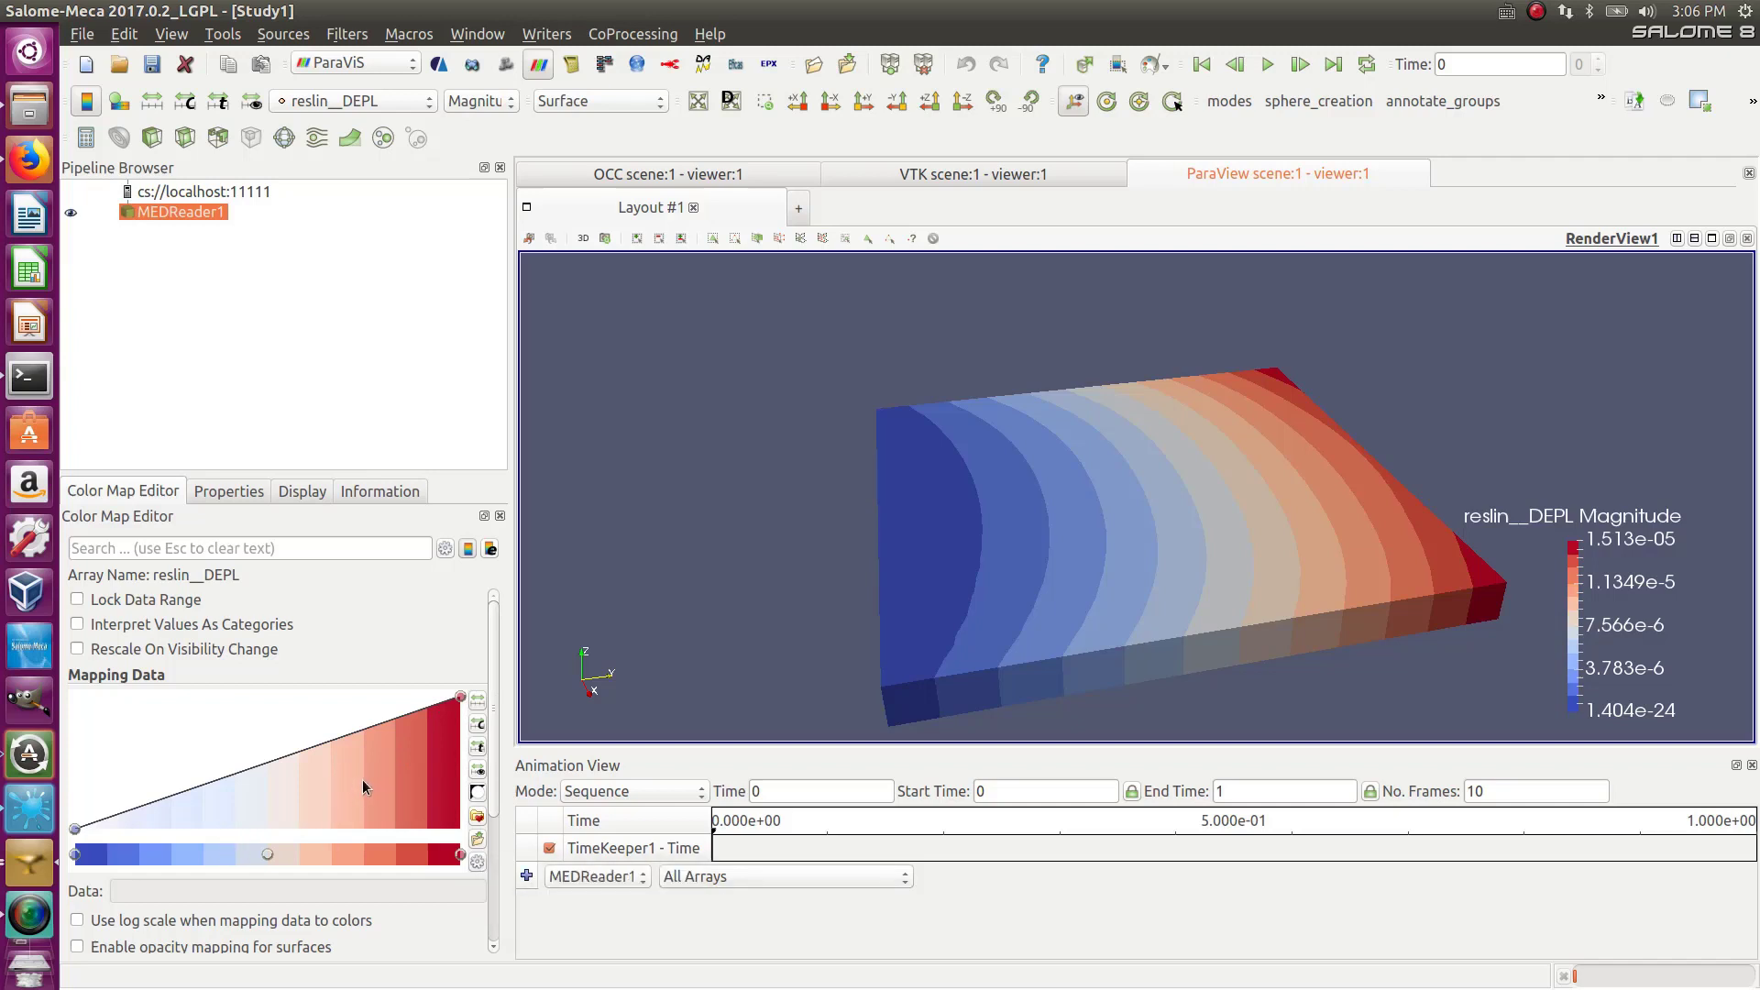
# Rescale the reslin__DEPL colours to a custom range with Minimum 0 and Maximum 0.5e-05
pyautogui.click(477, 703)
pyautogui.click(478, 729)
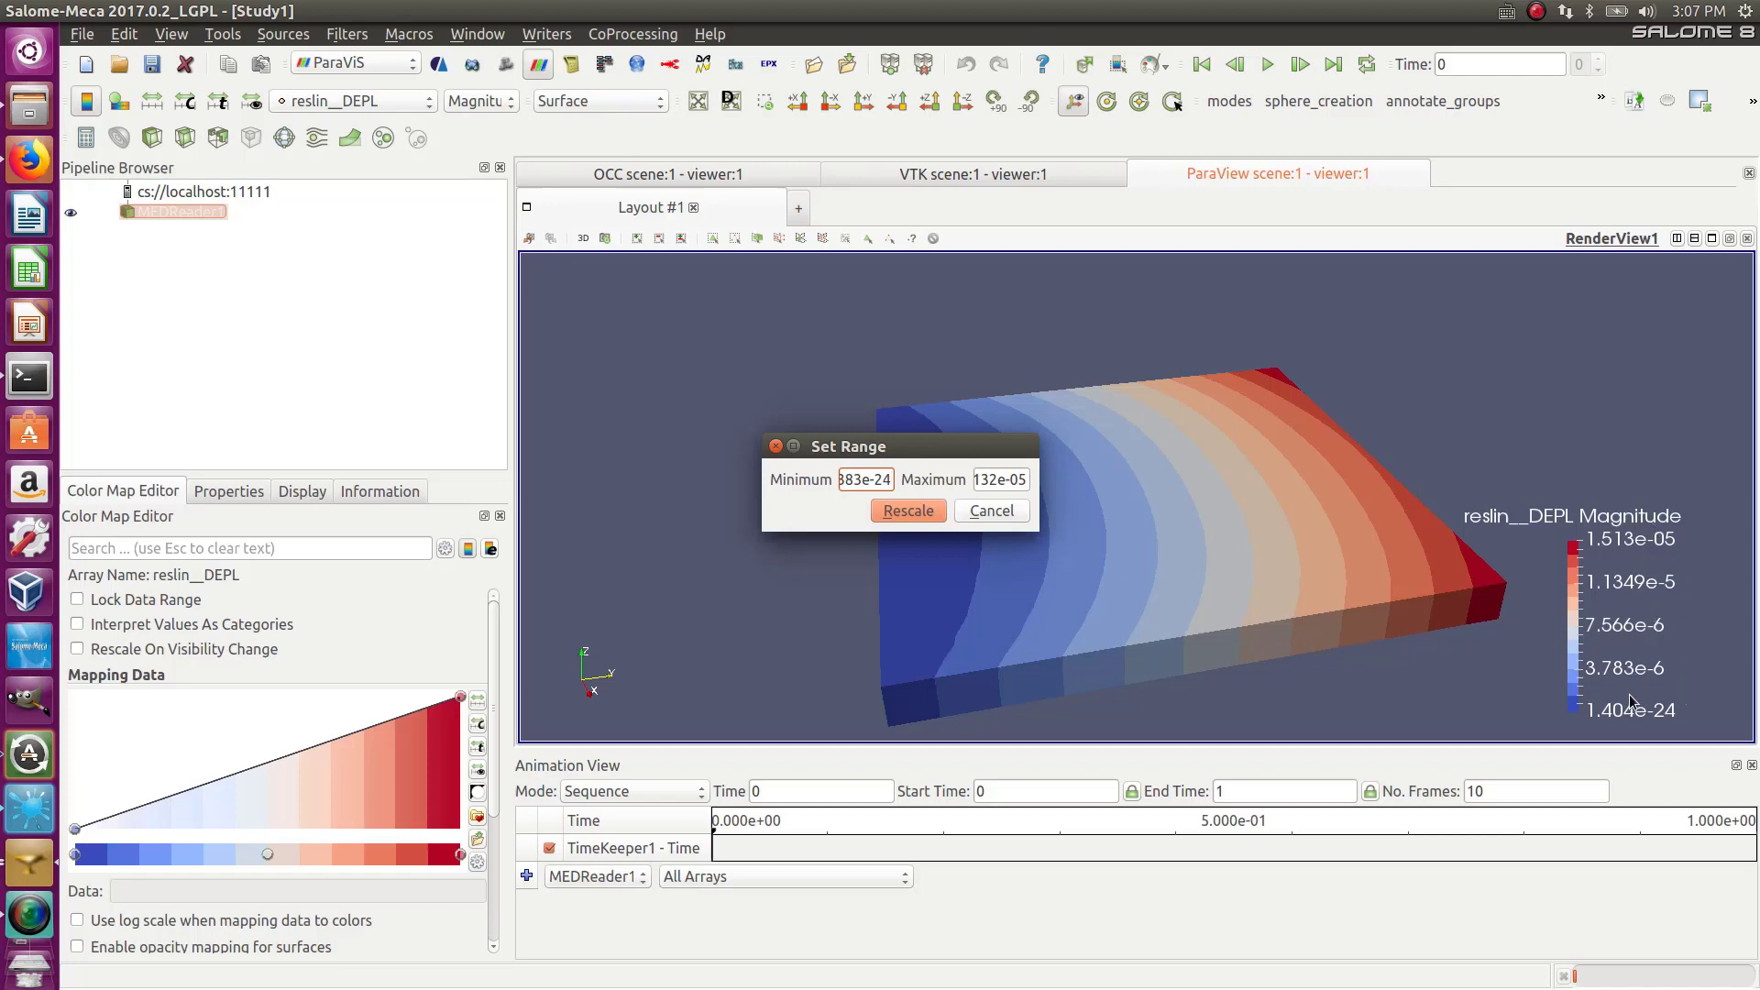
pyautogui.moveTo(852, 477); pyautogui.dragTo(724, 485)
pyautogui.write('0')
pyautogui.click(994, 480)
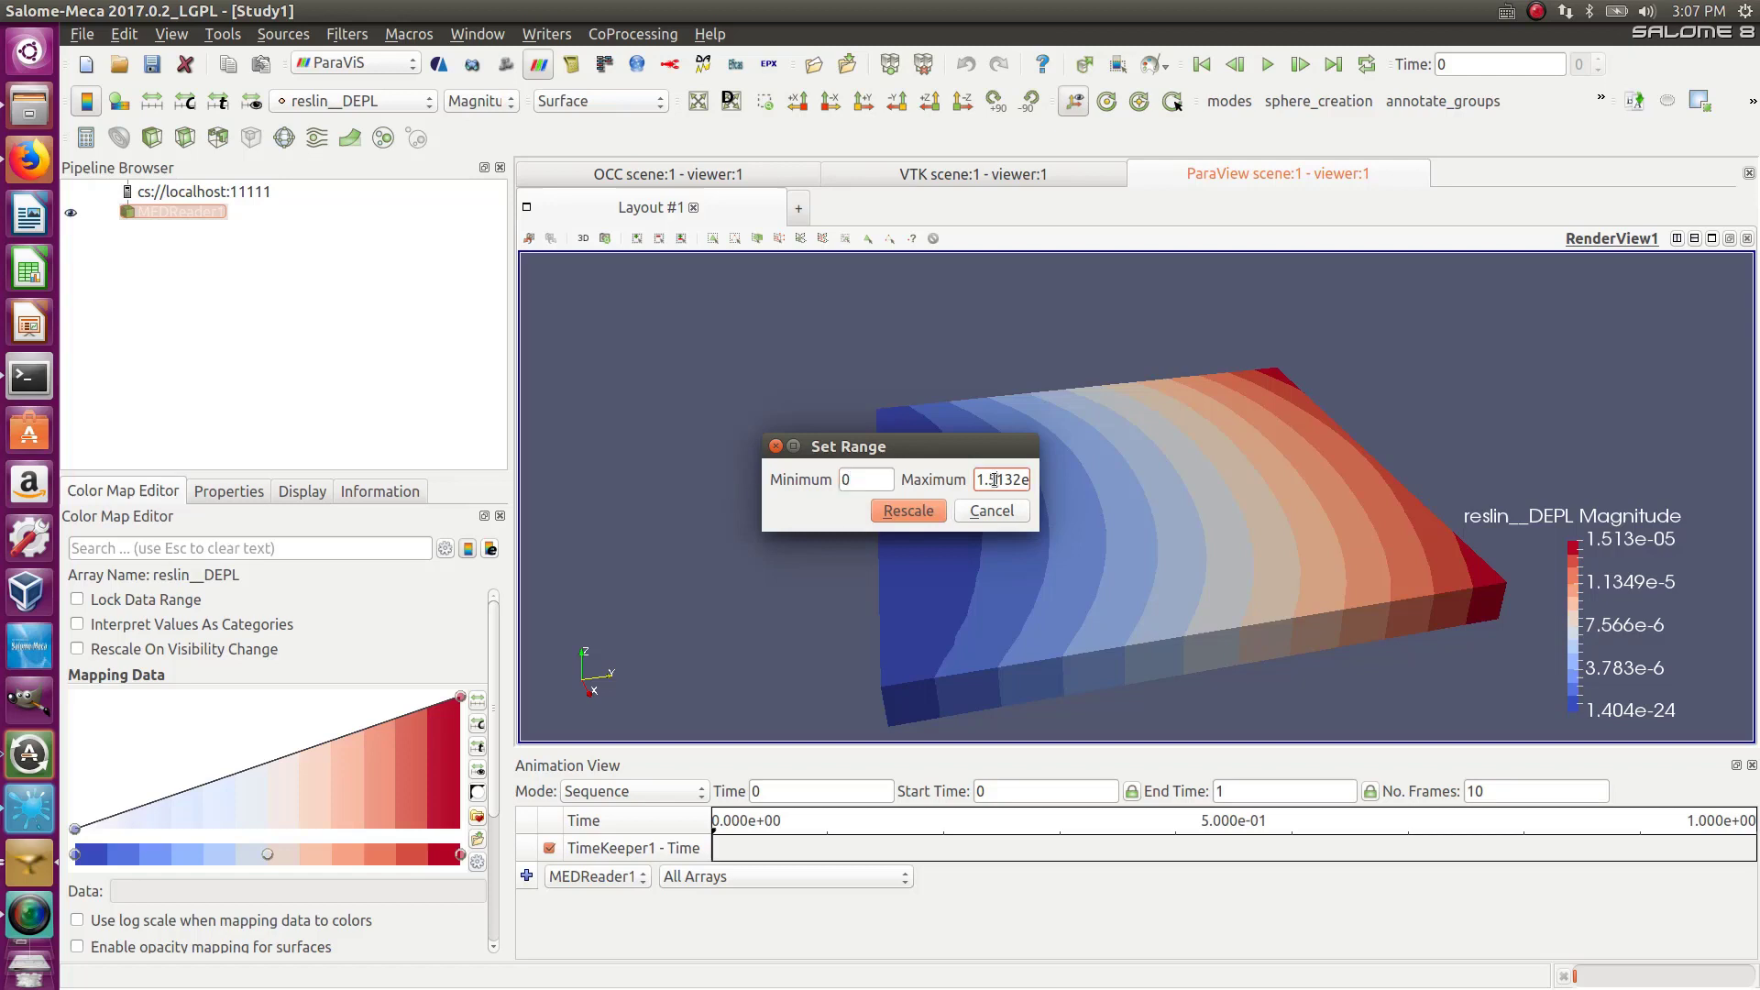
pyautogui.moveTo(1004, 479); pyautogui.dragTo(935, 488)
pyautogui.click(994, 481)
pyautogui.moveTo(1020, 478); pyautogui.dragTo(938, 480)
pyautogui.write('0.5e-05')
pyautogui.click(916, 514)
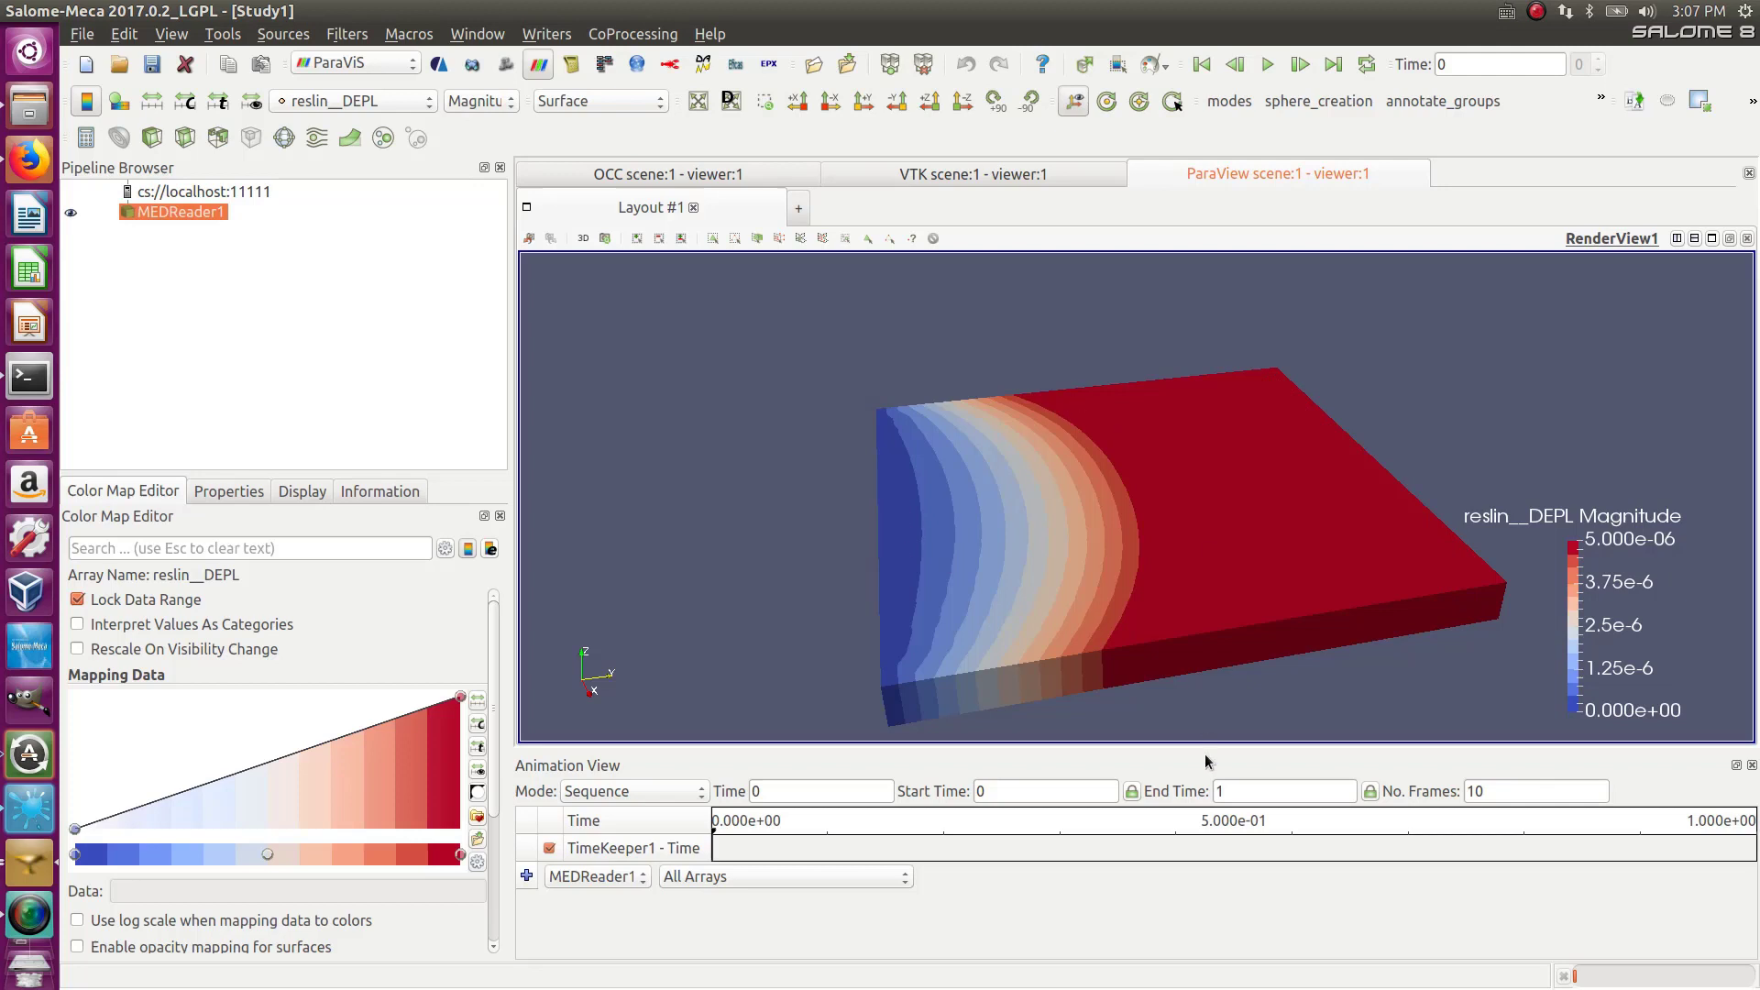
# Orbit the plate and reset the colour range to the full data span, 1.404e-24 to 1.513e-05
pyautogui.moveTo(1229, 547)
pyautogui.mouseDown()
pyautogui.moveTo(1189, 481)
pyautogui.moveTo(1195, 538)
pyautogui.mouseUp()
pyautogui.moveTo(1335, 598); pyautogui.dragTo(962, 397)
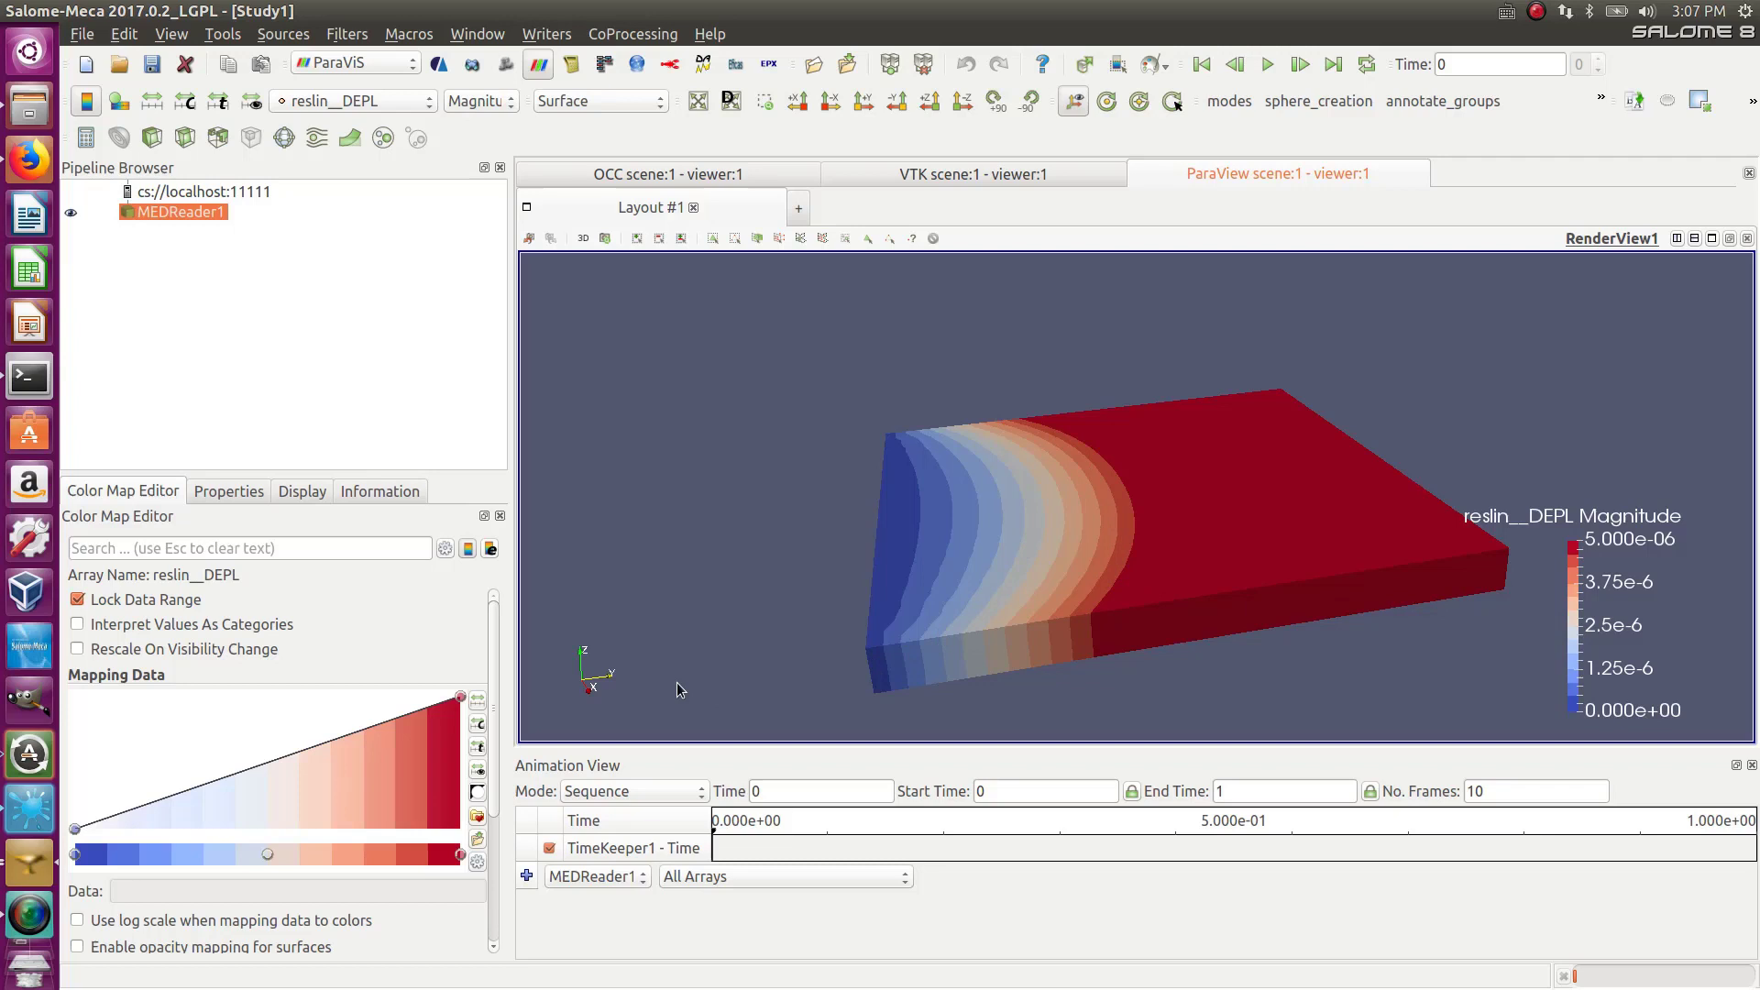
pyautogui.click(476, 703)
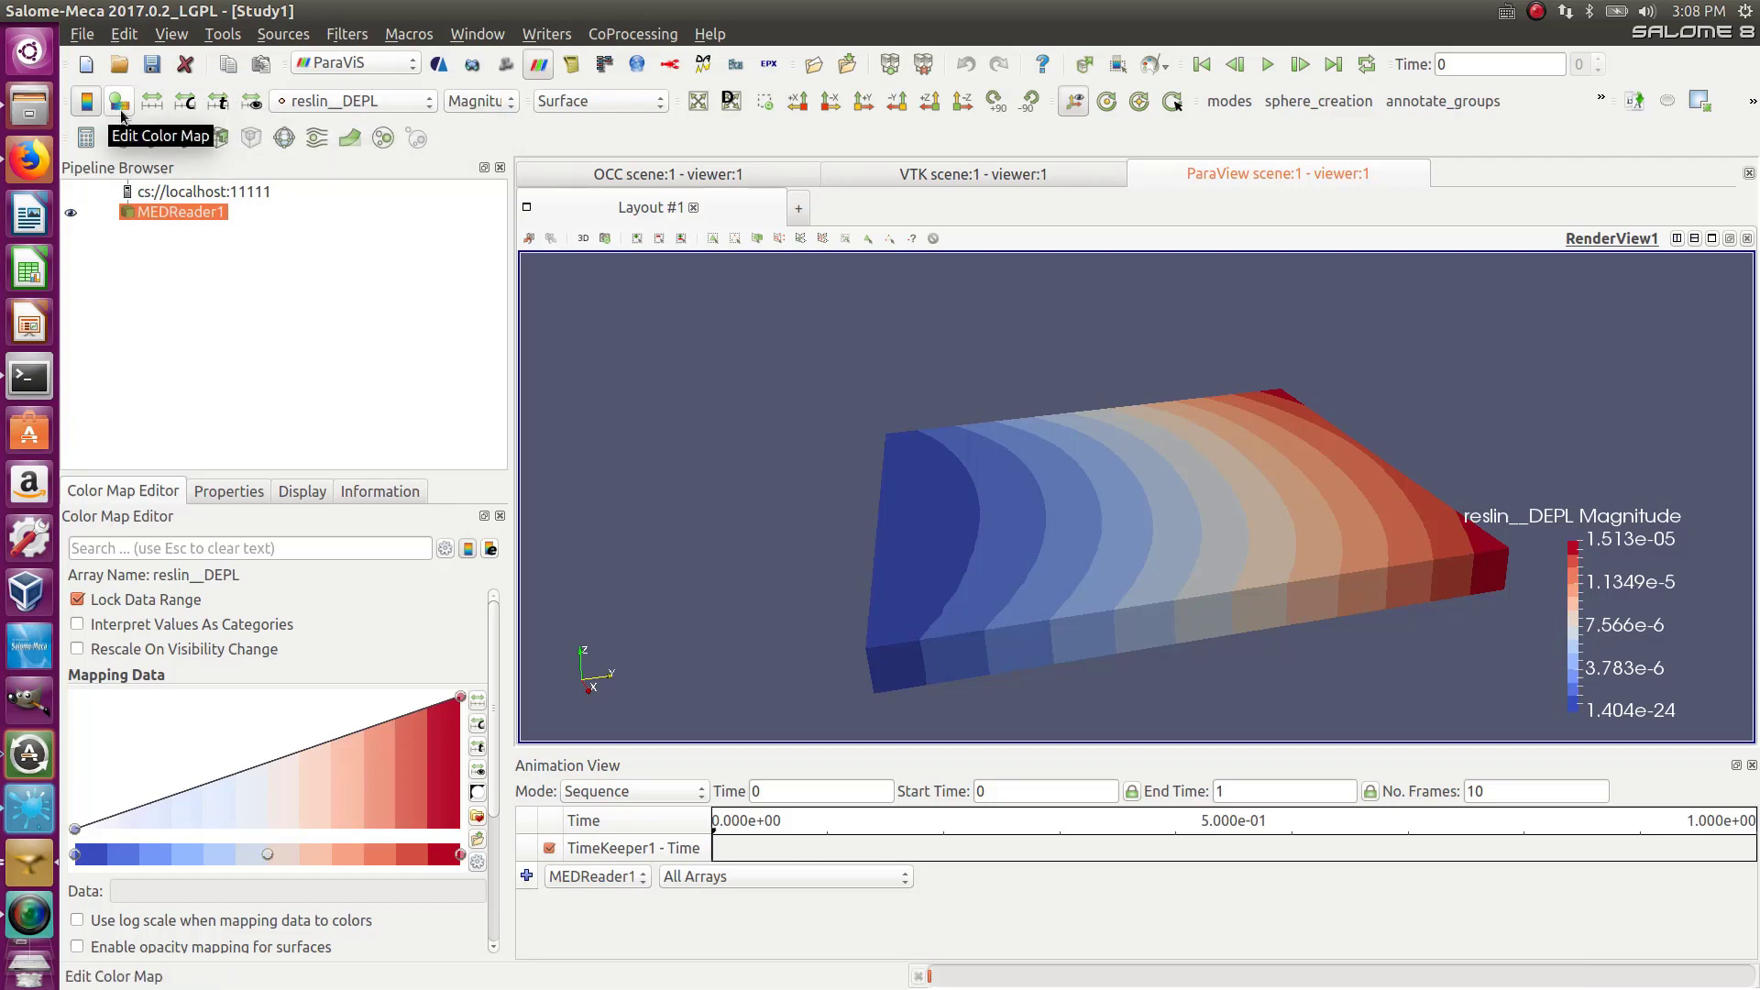
# Try rescaling to the visible range, then rescale colours and legend to full data range 1.404e-24 to 1.513e-05
pyautogui.moveTo(1099, 556); pyautogui.dragTo(944, 712)
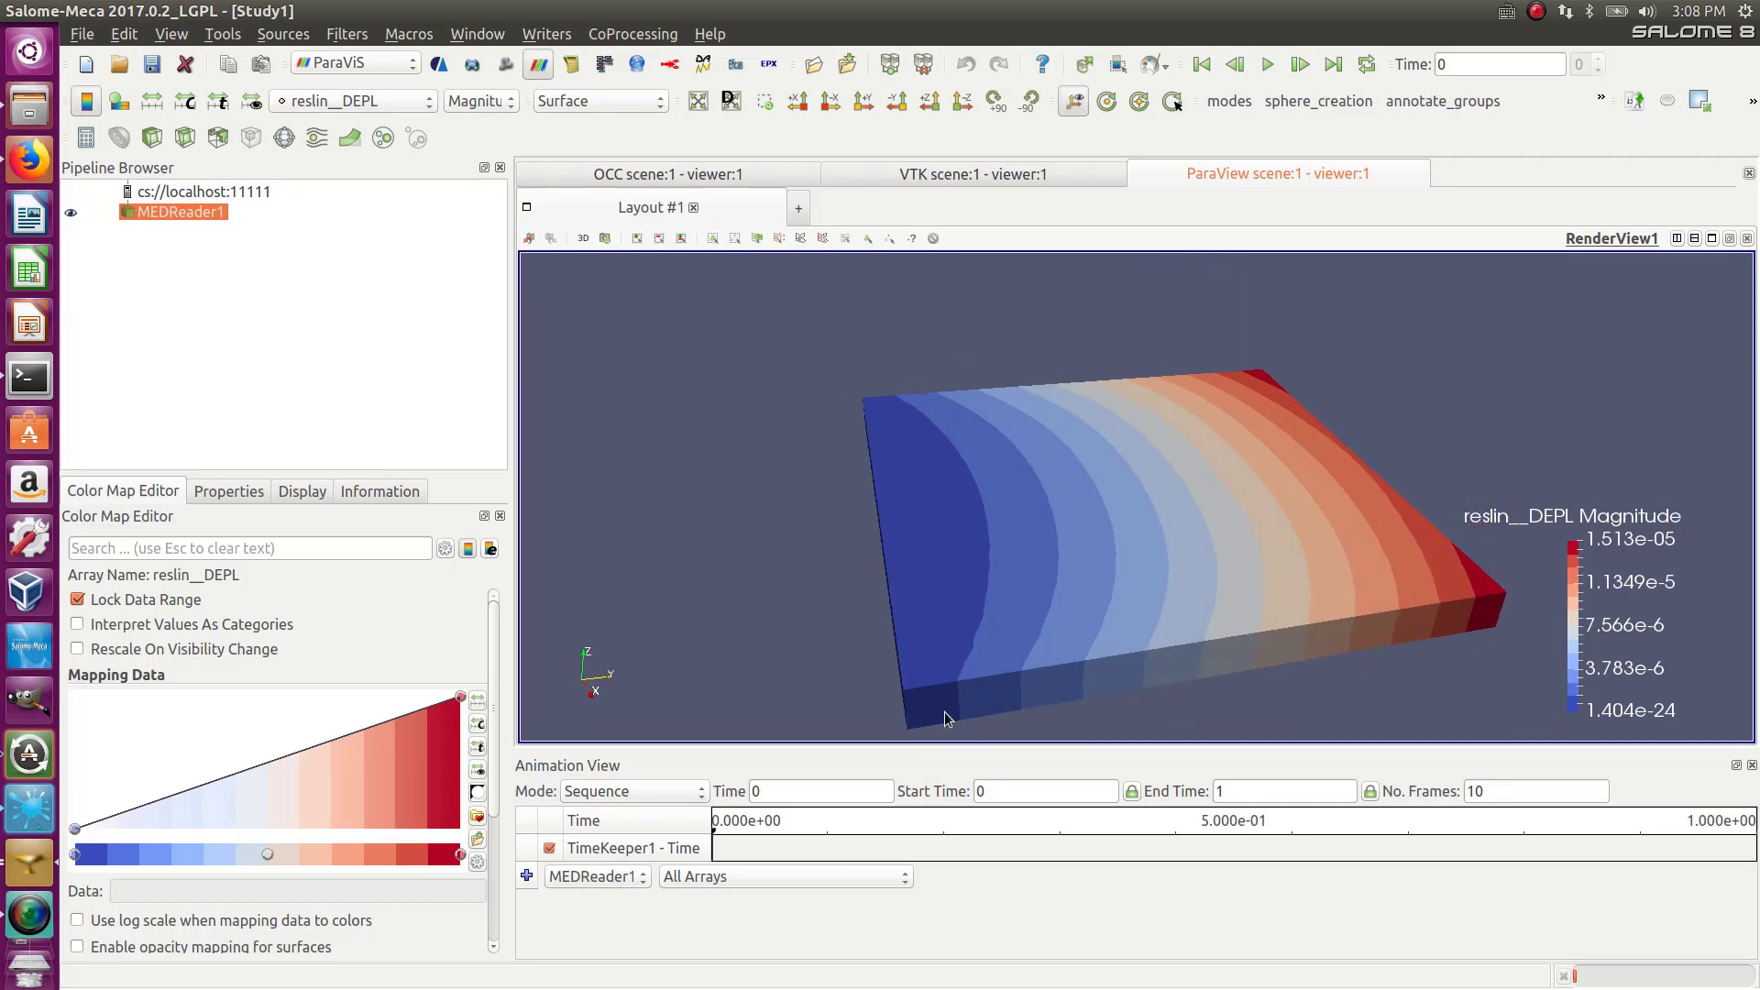
pyautogui.scroll(10, 880, 676)
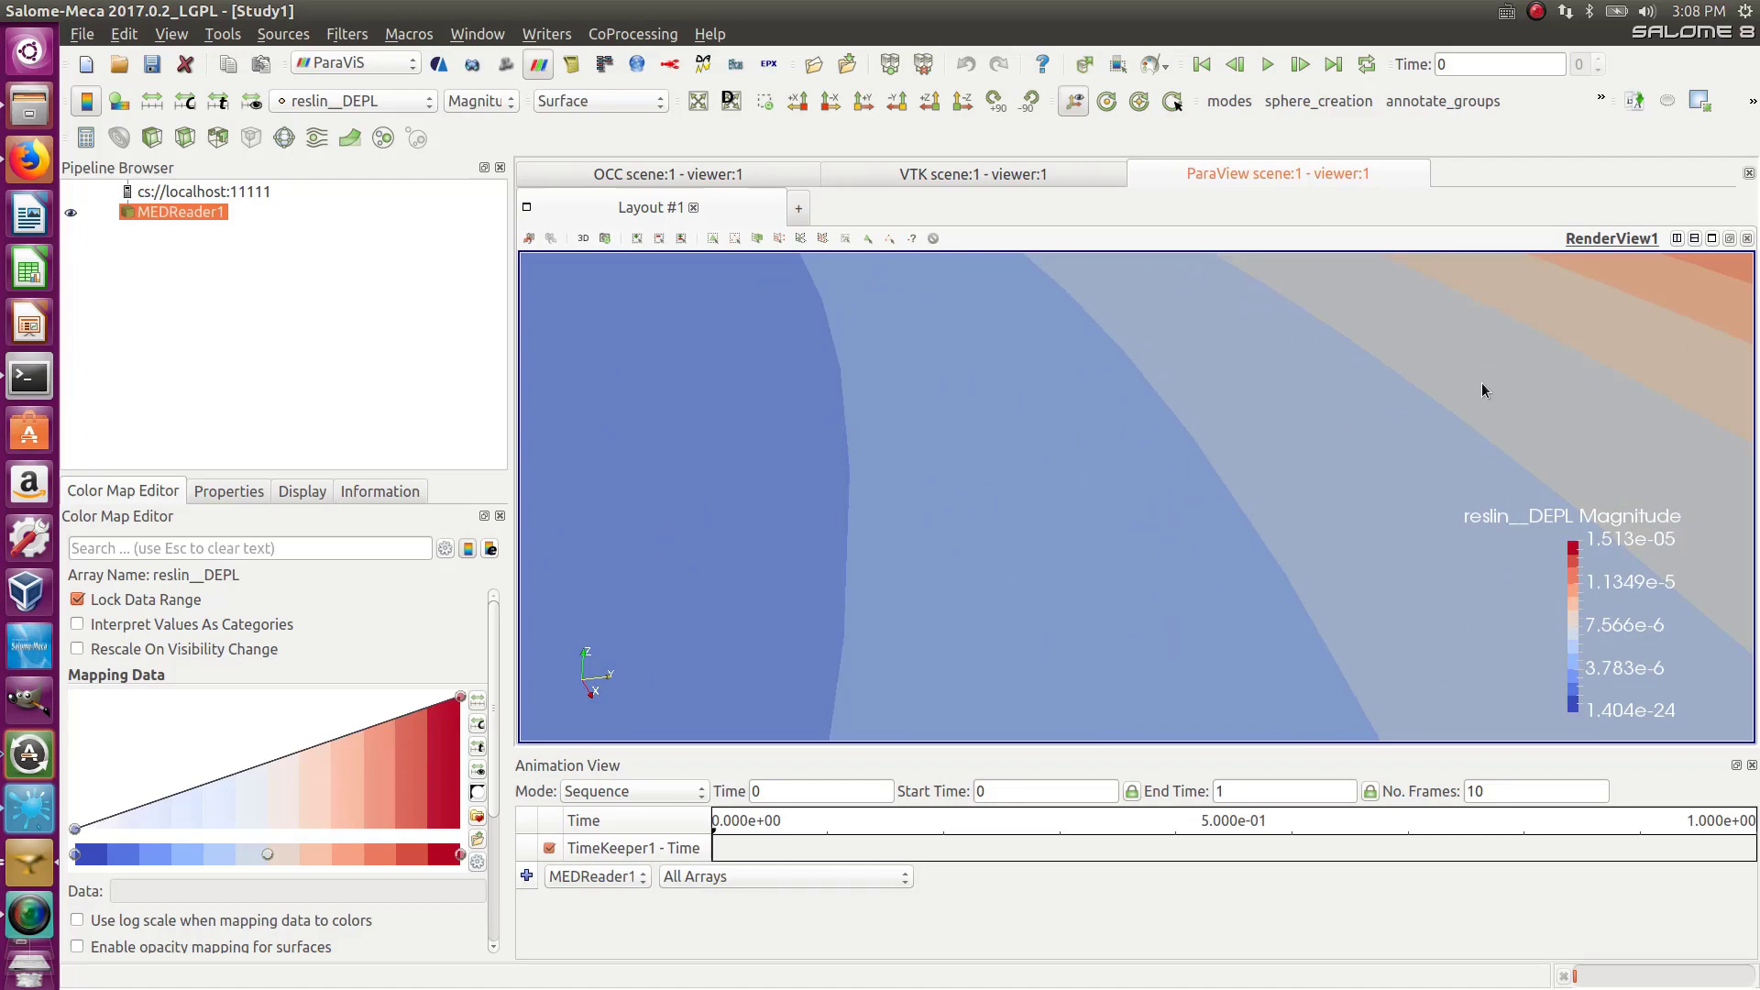
pyautogui.click(248, 108)
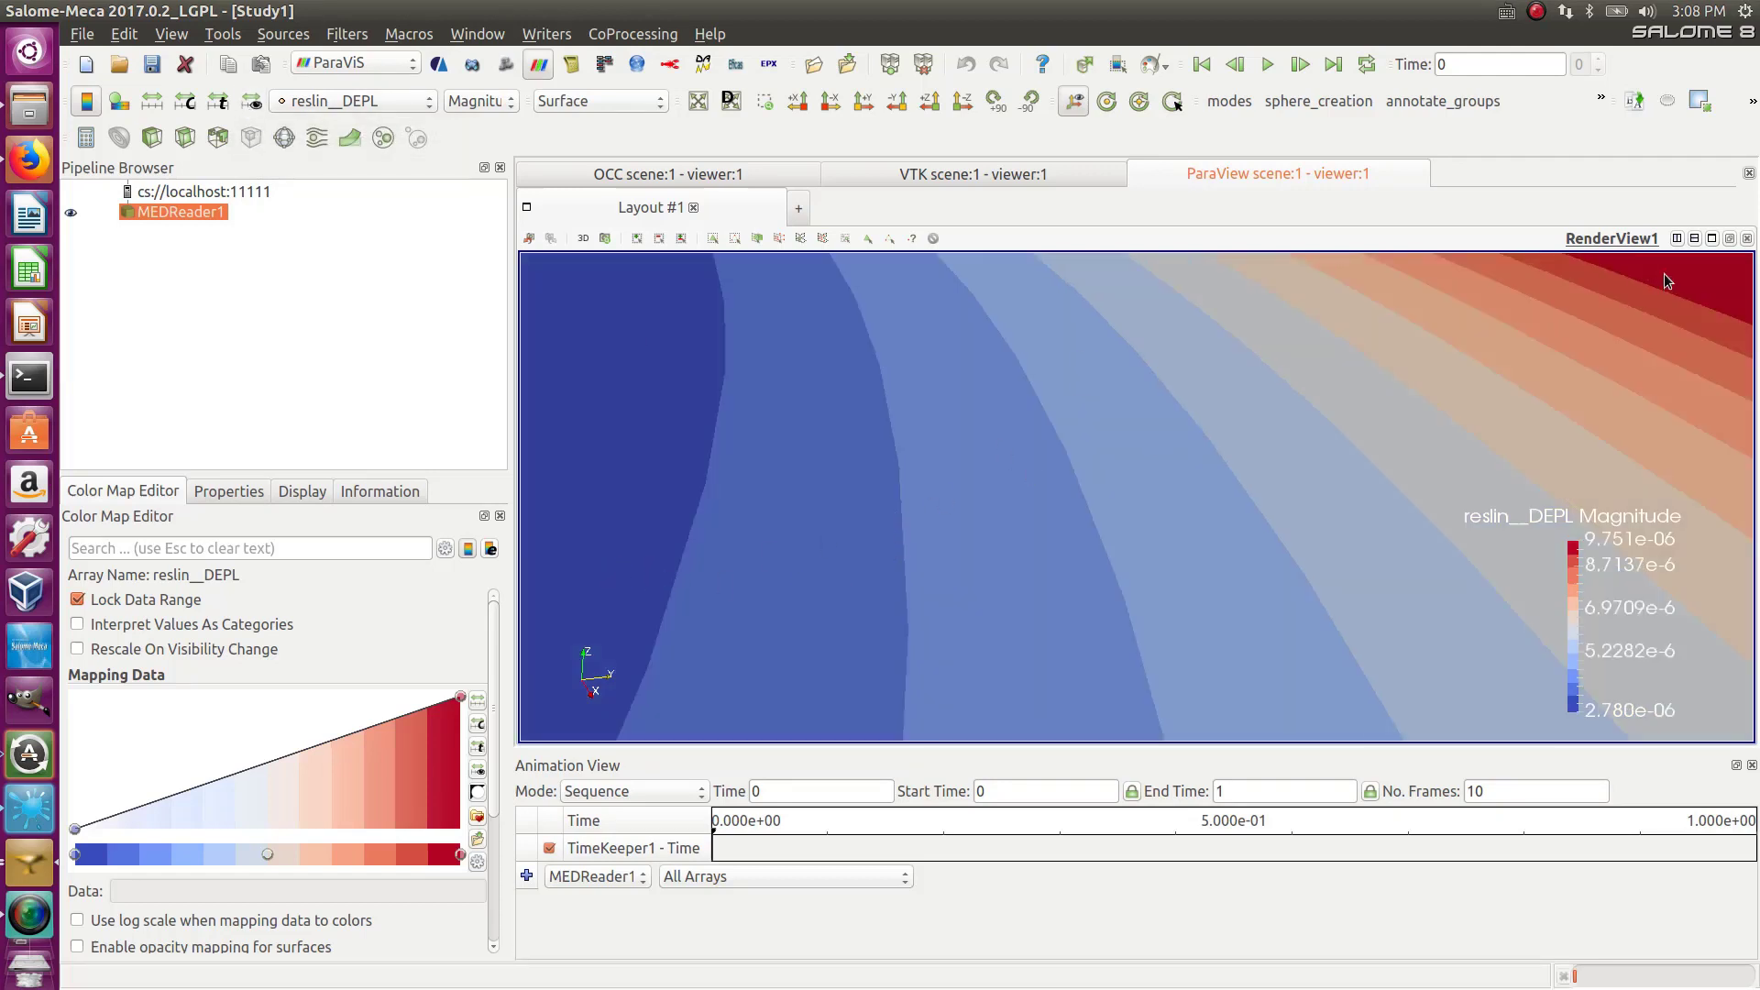
pyautogui.scroll(-5, 821, 486)
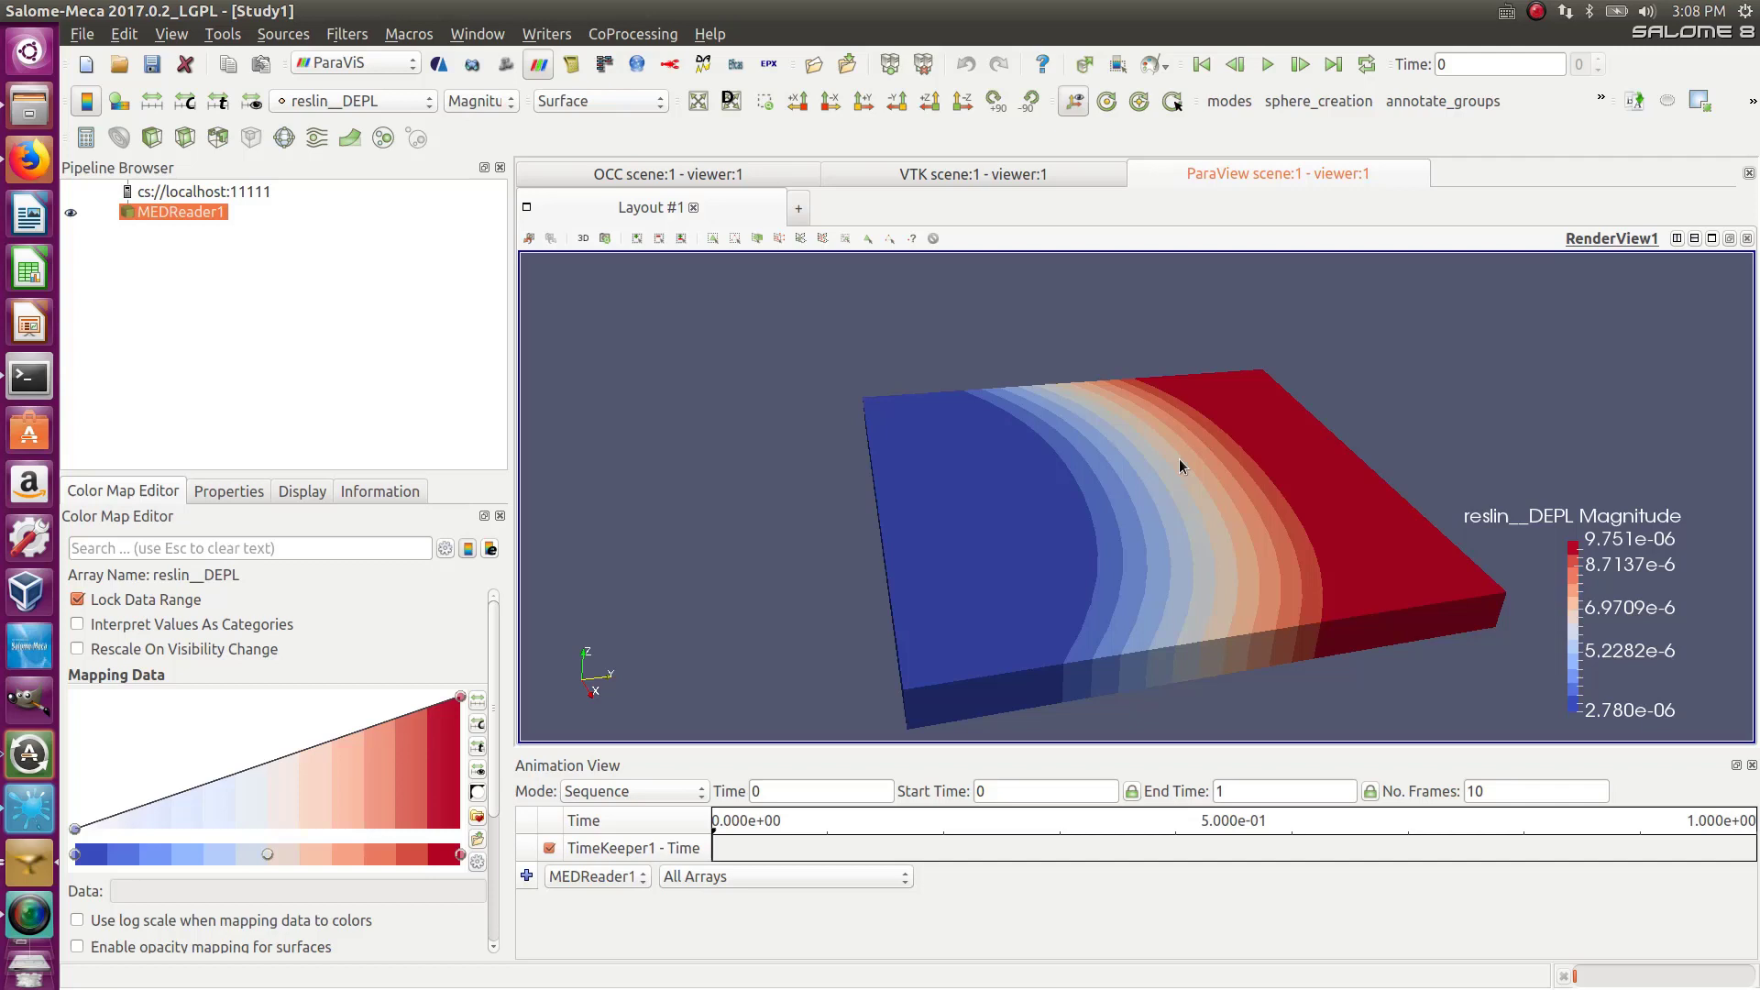
pyautogui.moveTo(1050, 702); pyautogui.dragTo(981, 709)
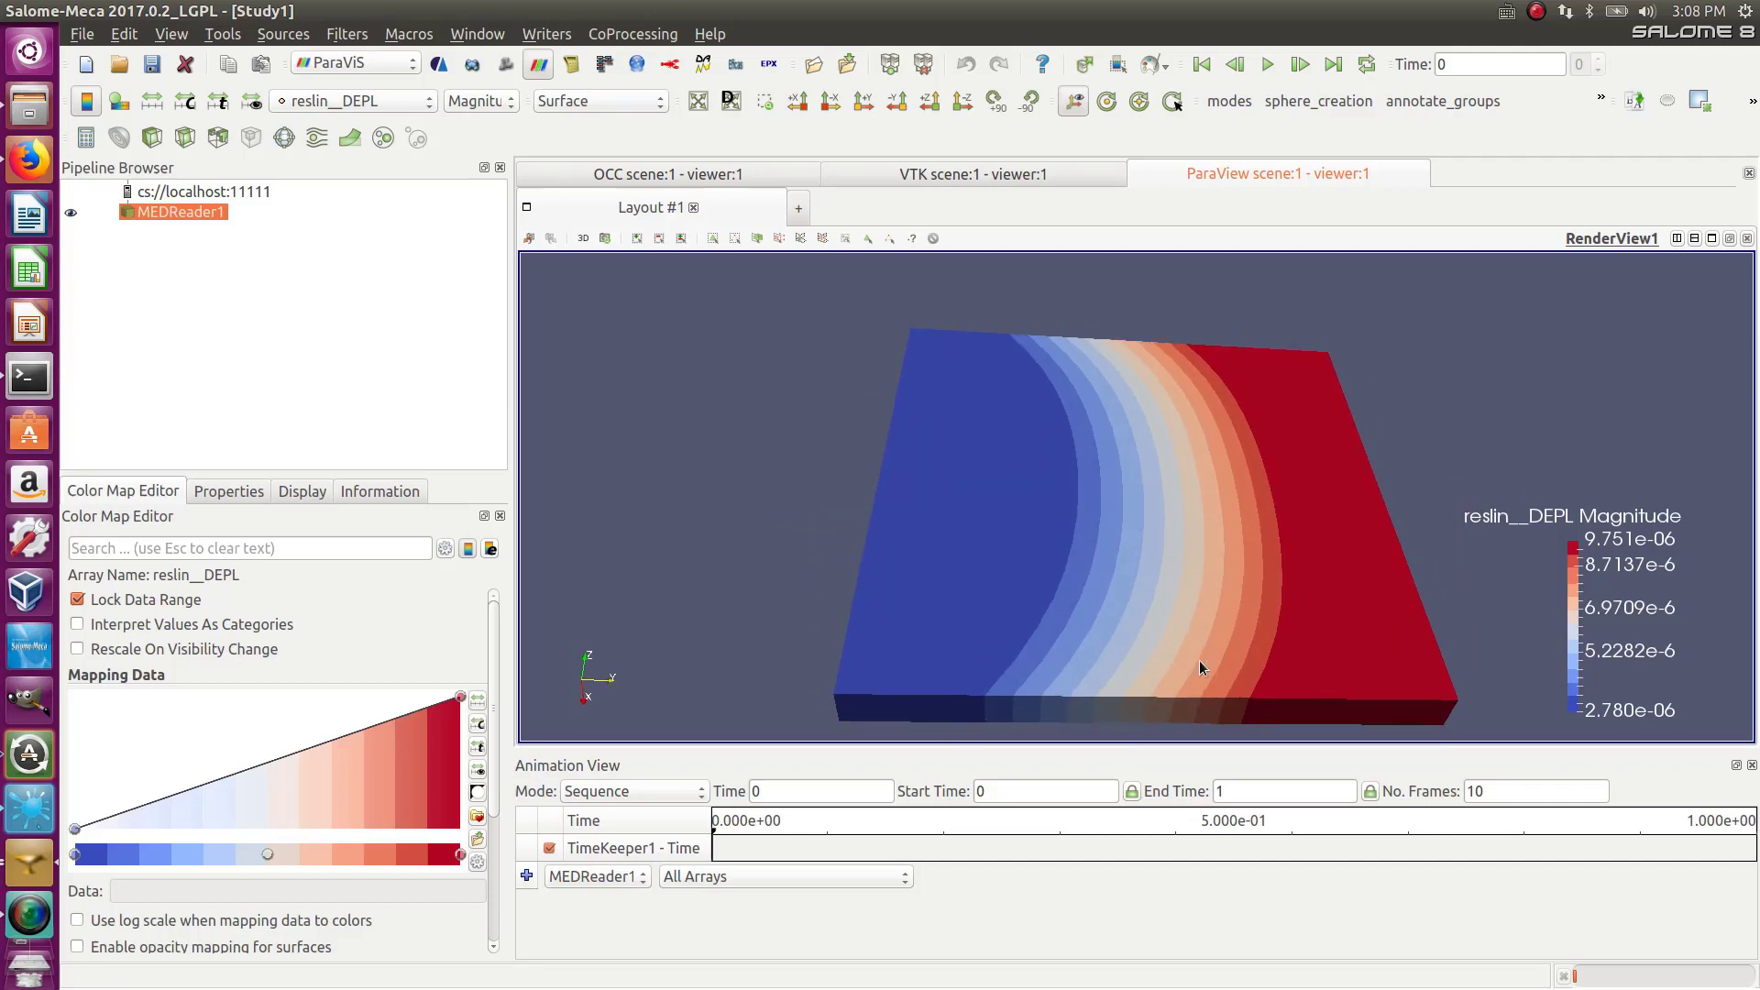
pyautogui.moveTo(1198, 660); pyautogui.dragTo(1196, 380)
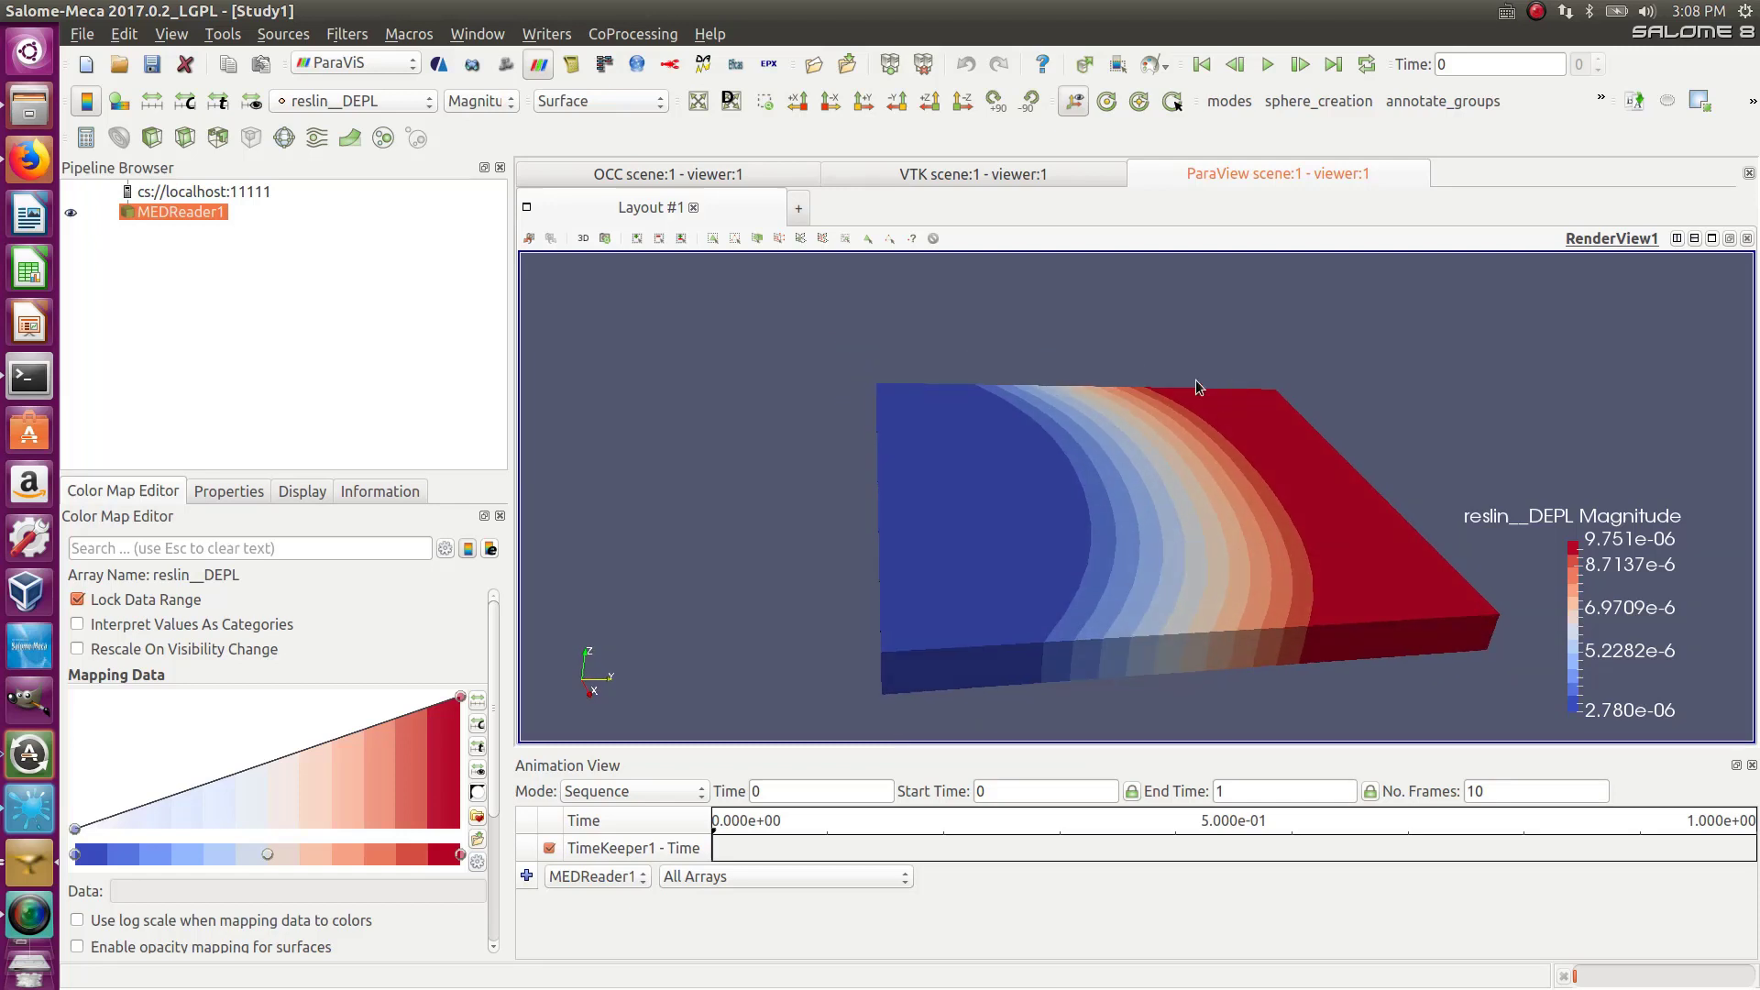
pyautogui.click(152, 101)
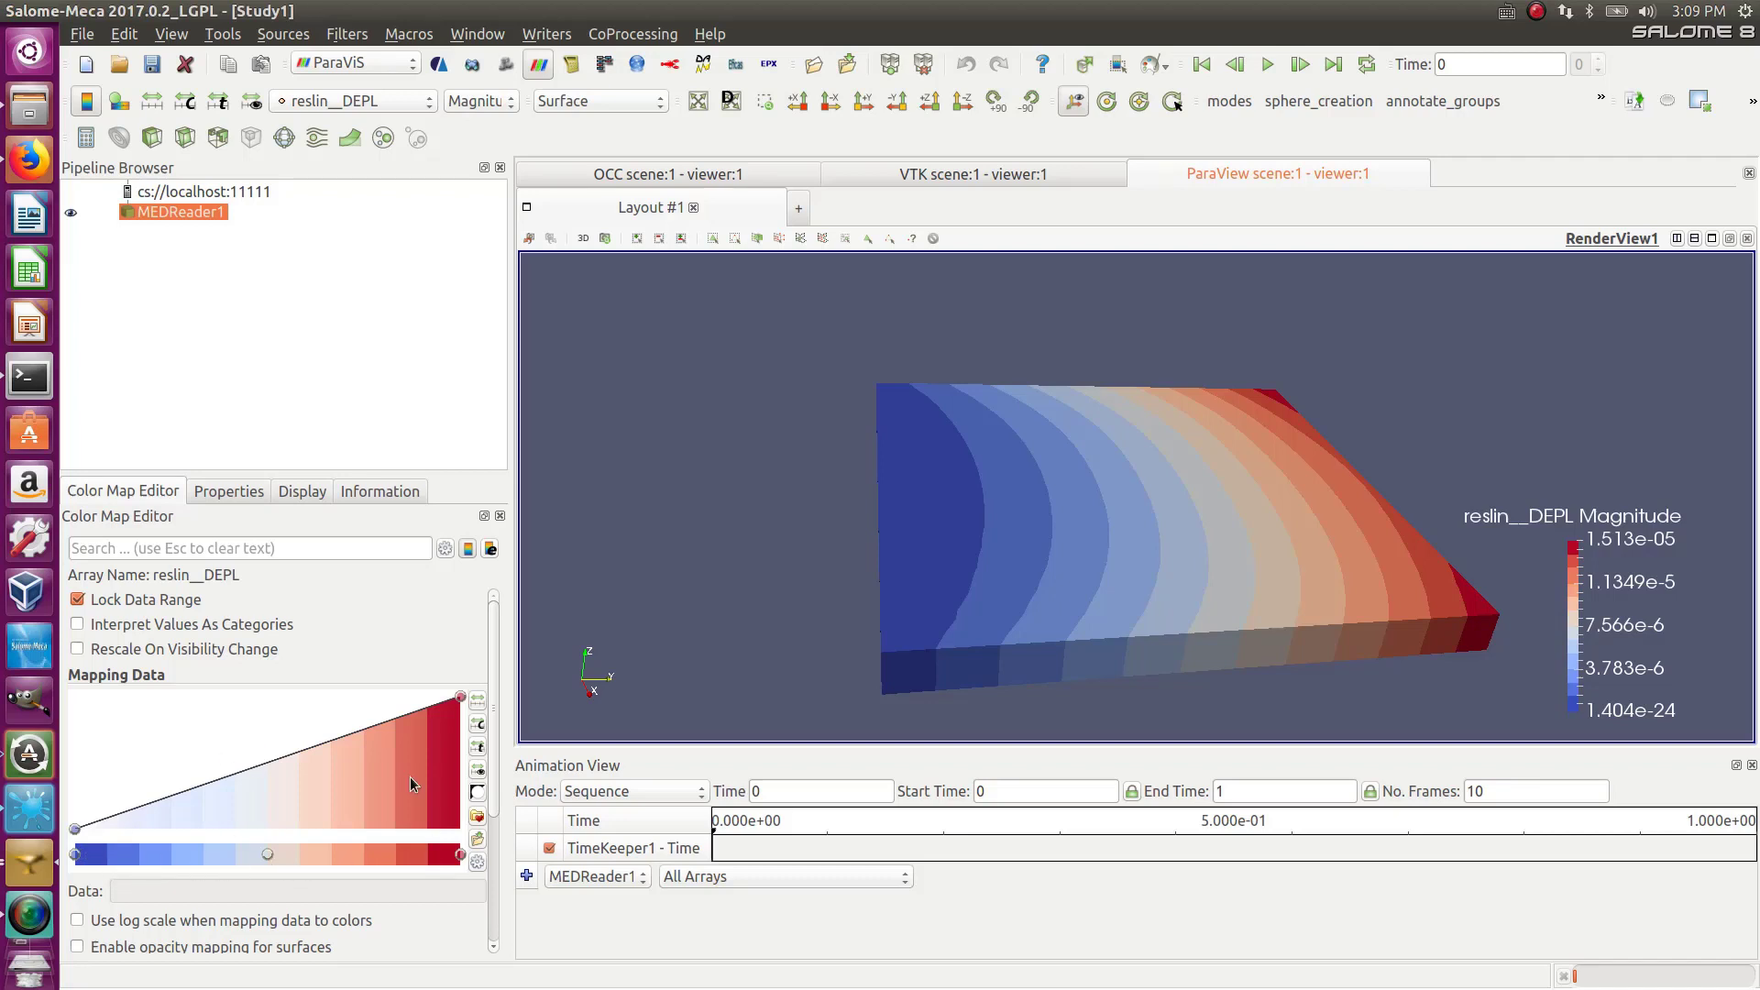
# Add a lavender colour point at 1.32586e-05 on the colour bar
pyautogui.click(411, 860)
pyautogui.doubleClick(411, 860)
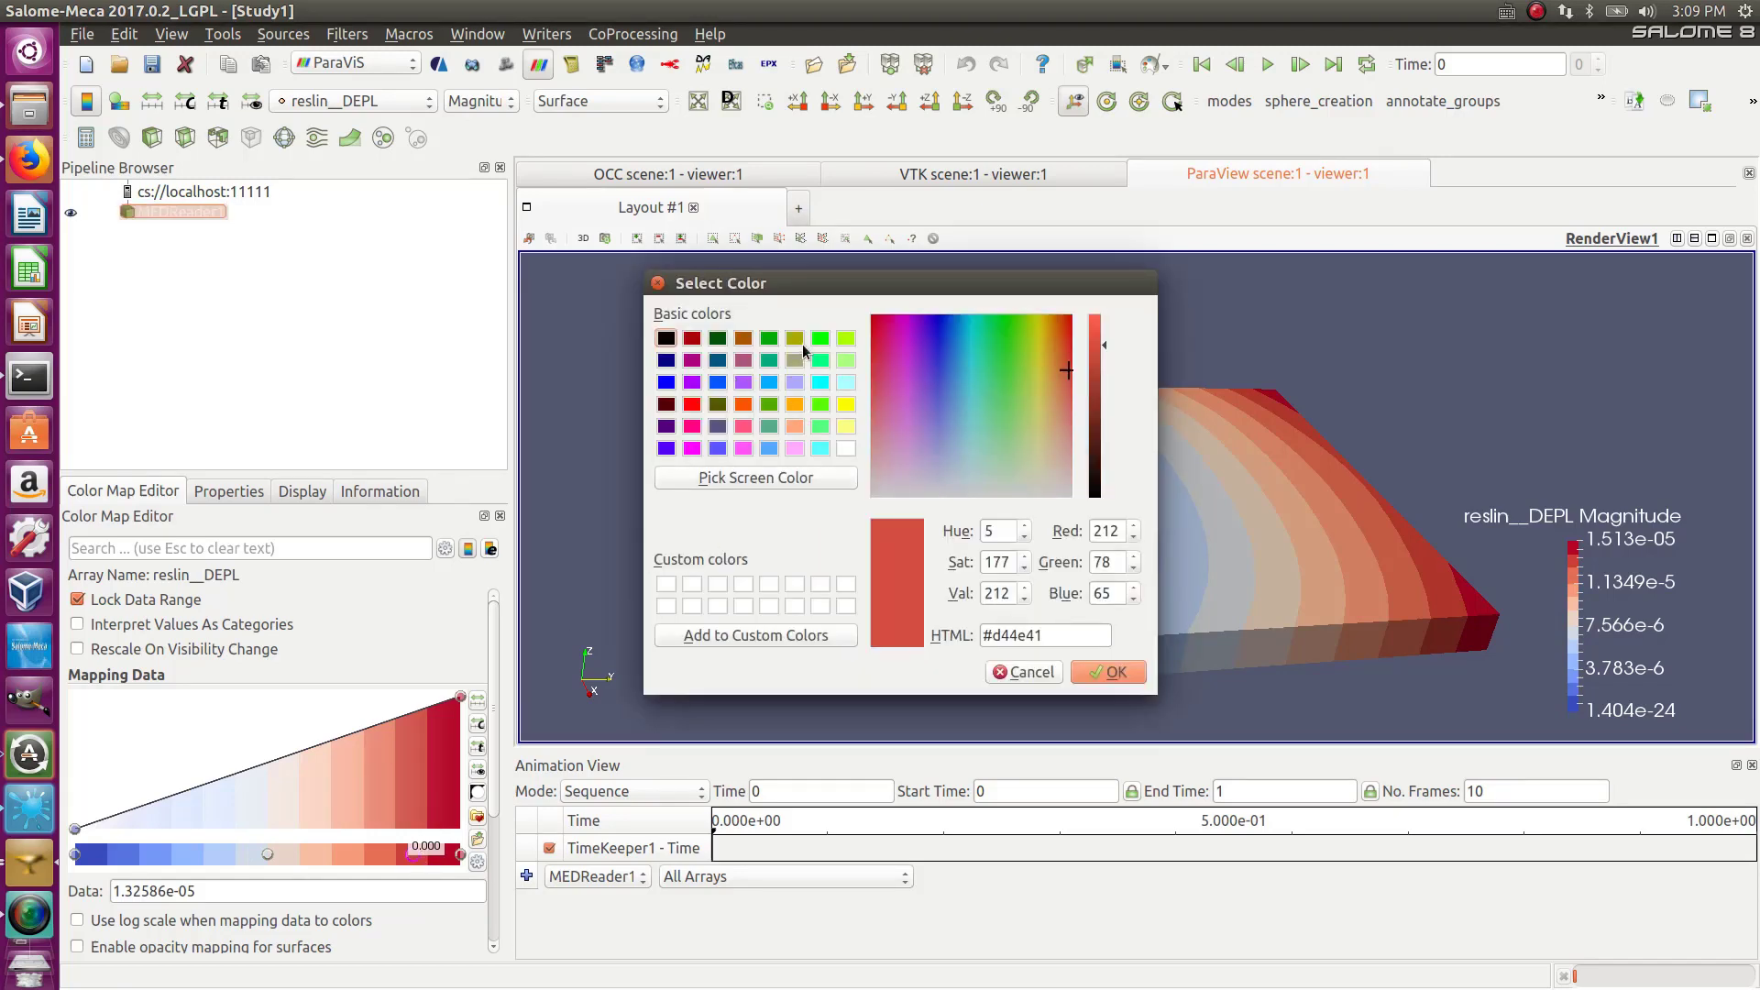
pyautogui.click(794, 384)
pyautogui.click(1114, 674)
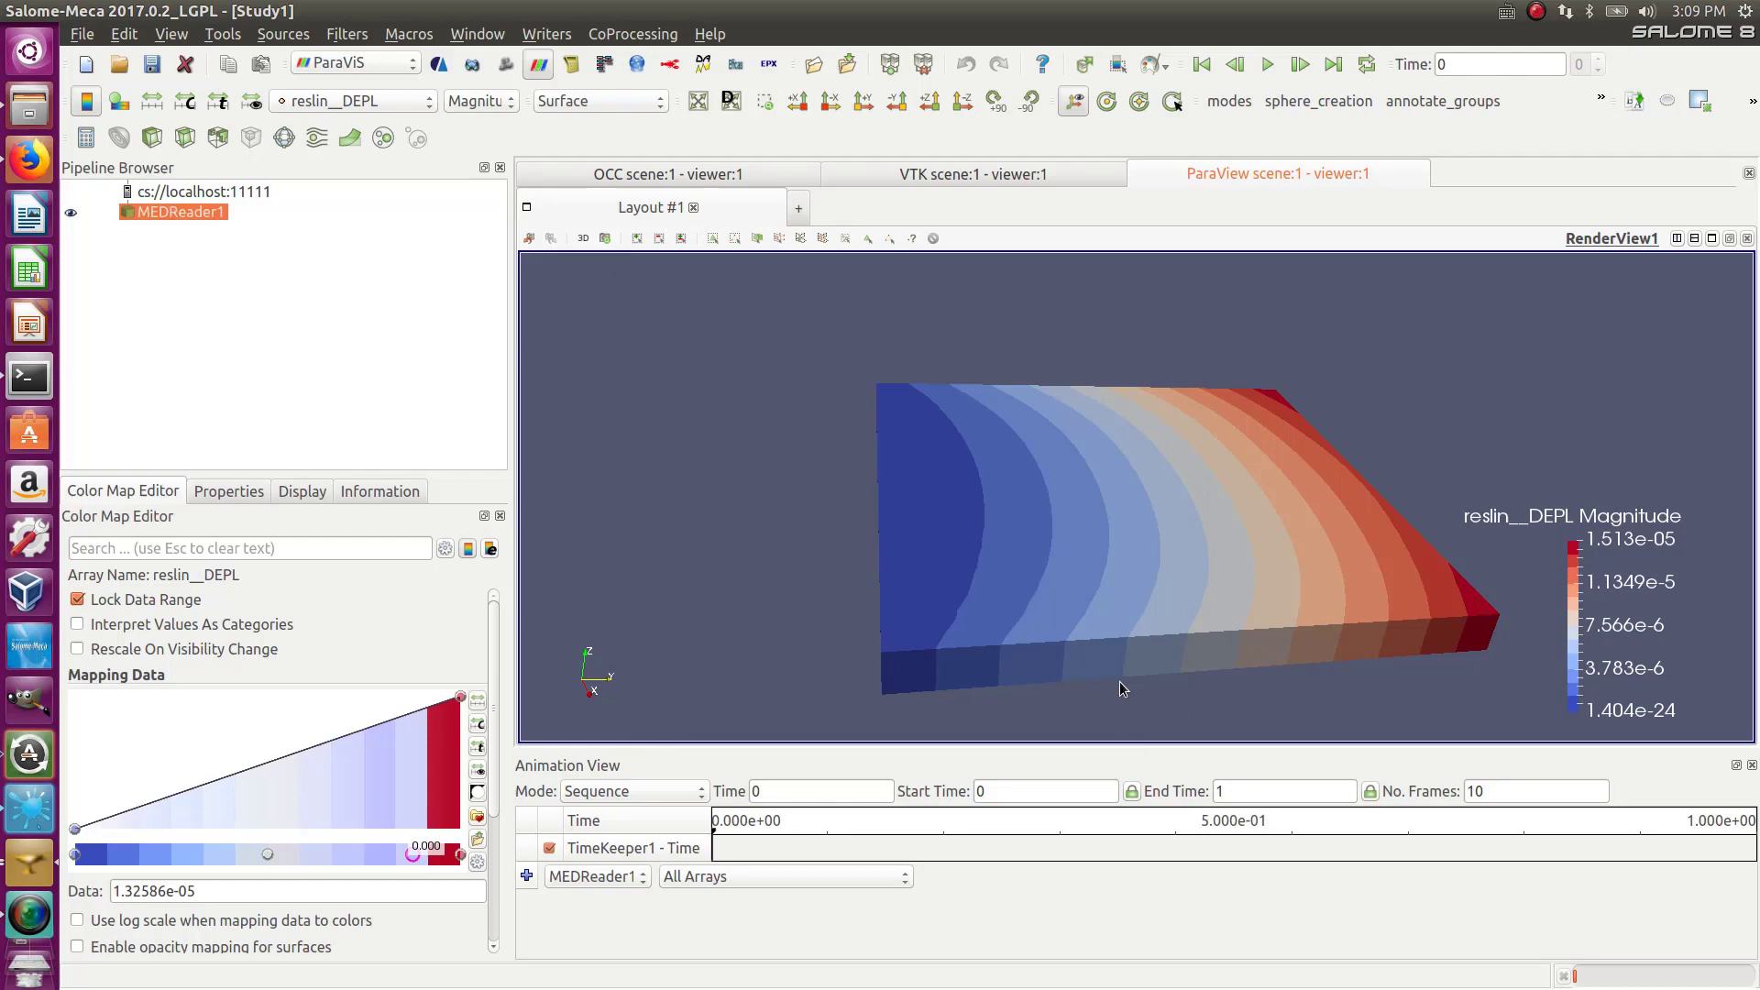
# Add a yellow-green colour point at 5.69253e-06 and orbit the plate to view the new bands
pyautogui.doubleClick(219, 855)
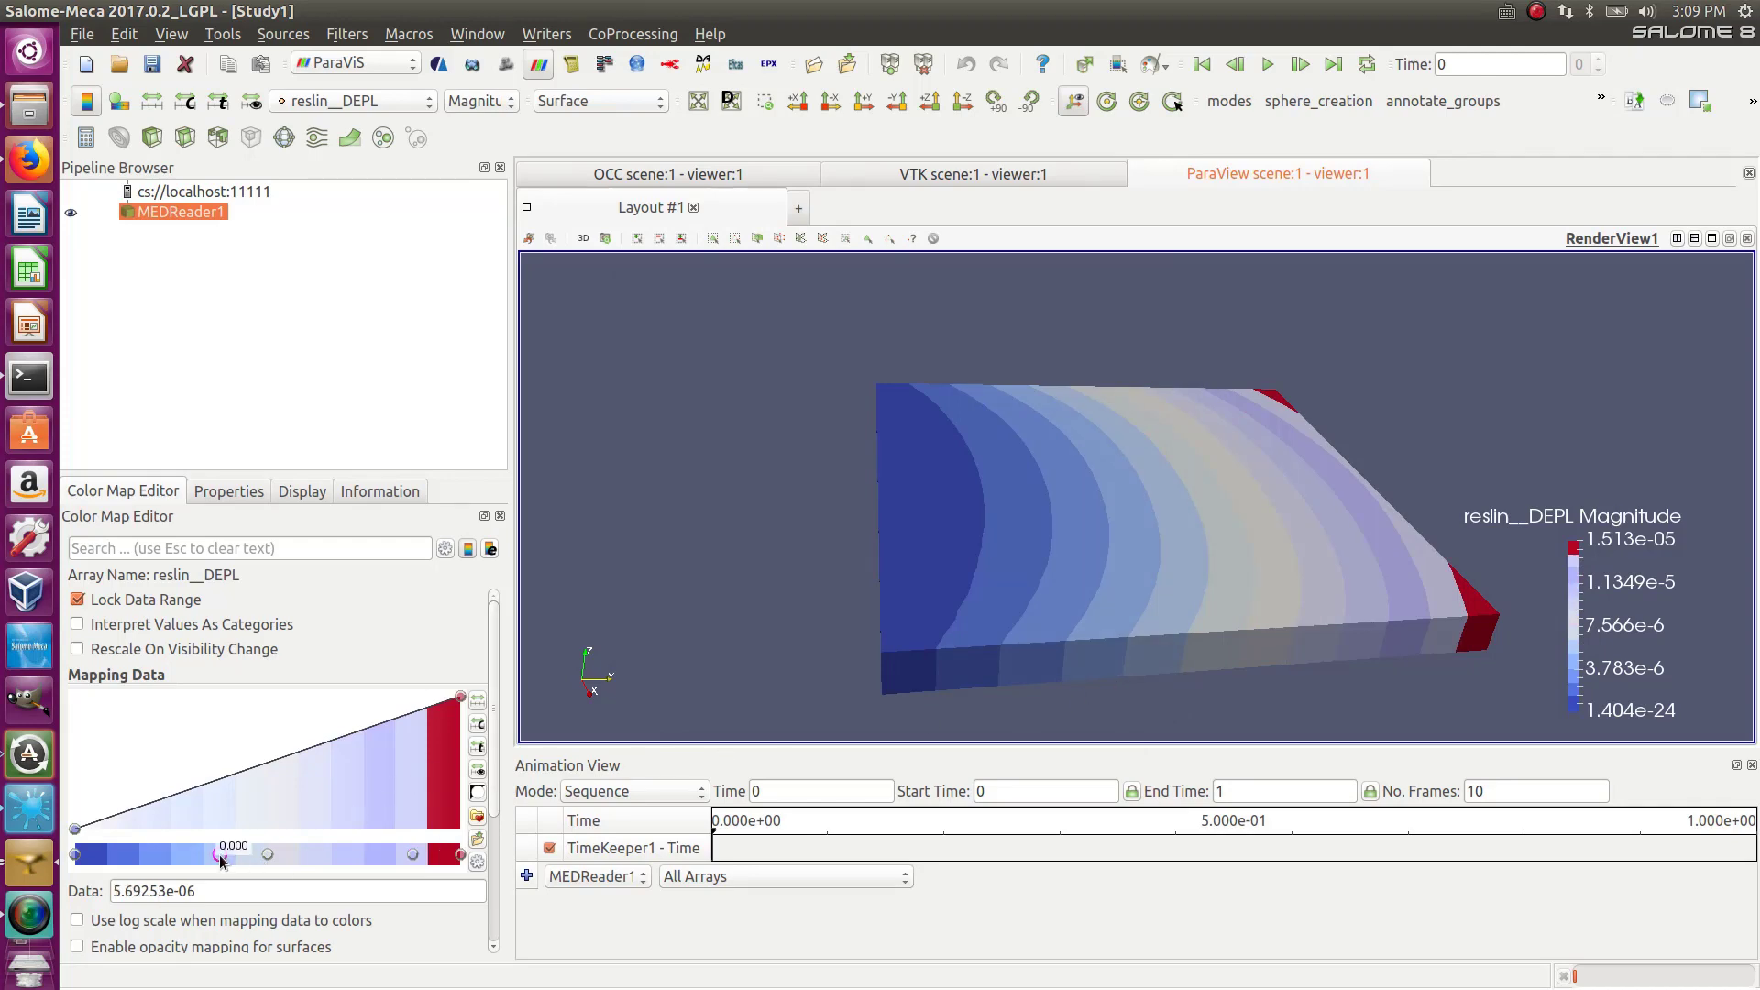
pyautogui.click(846, 338)
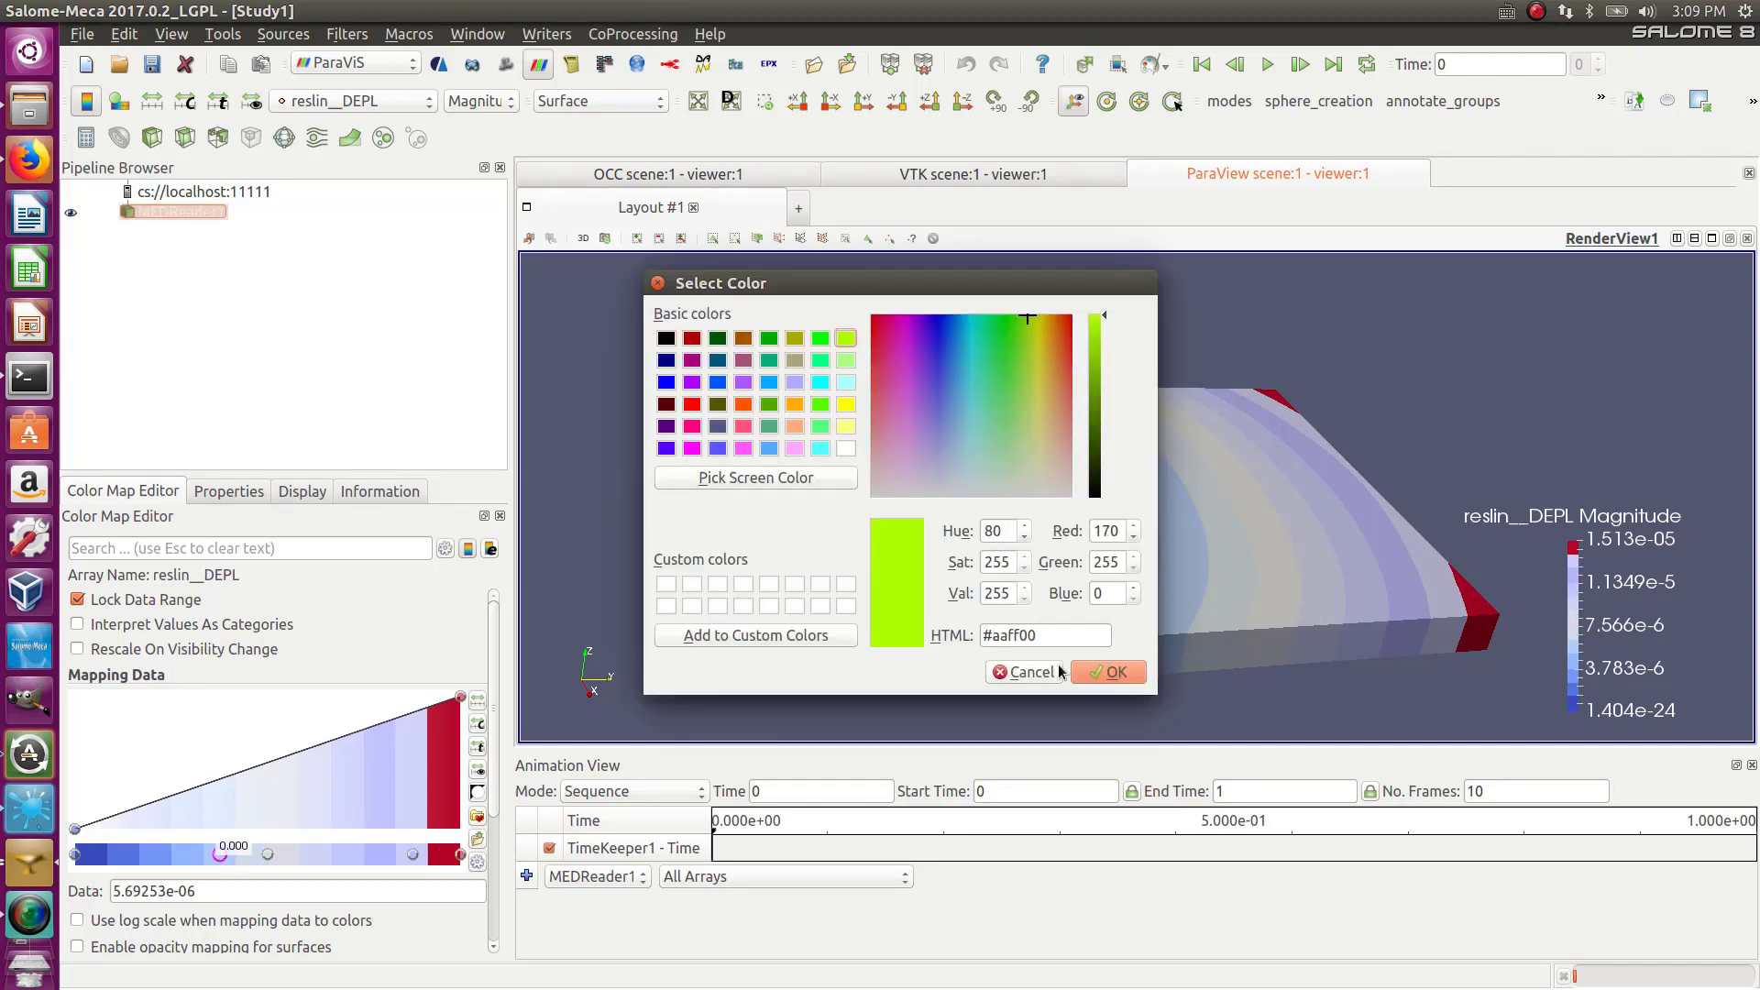
pyautogui.click(1089, 672)
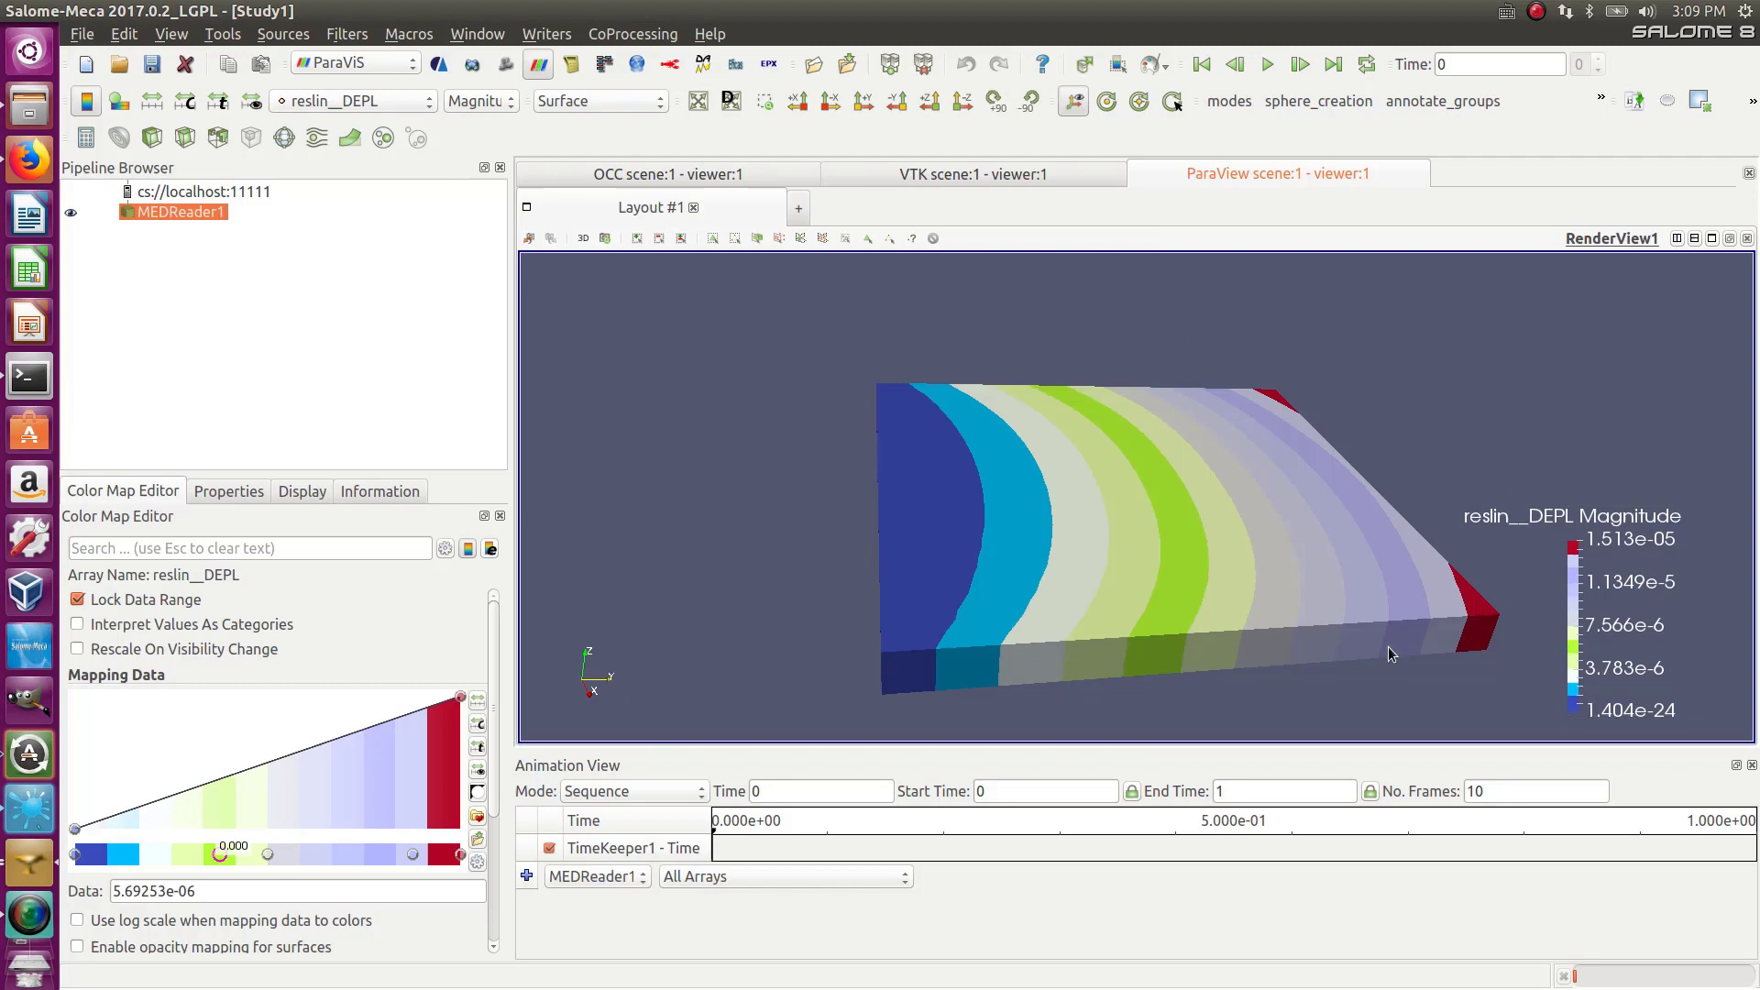
pyautogui.moveTo(1387, 646); pyautogui.dragTo(1038, 673)
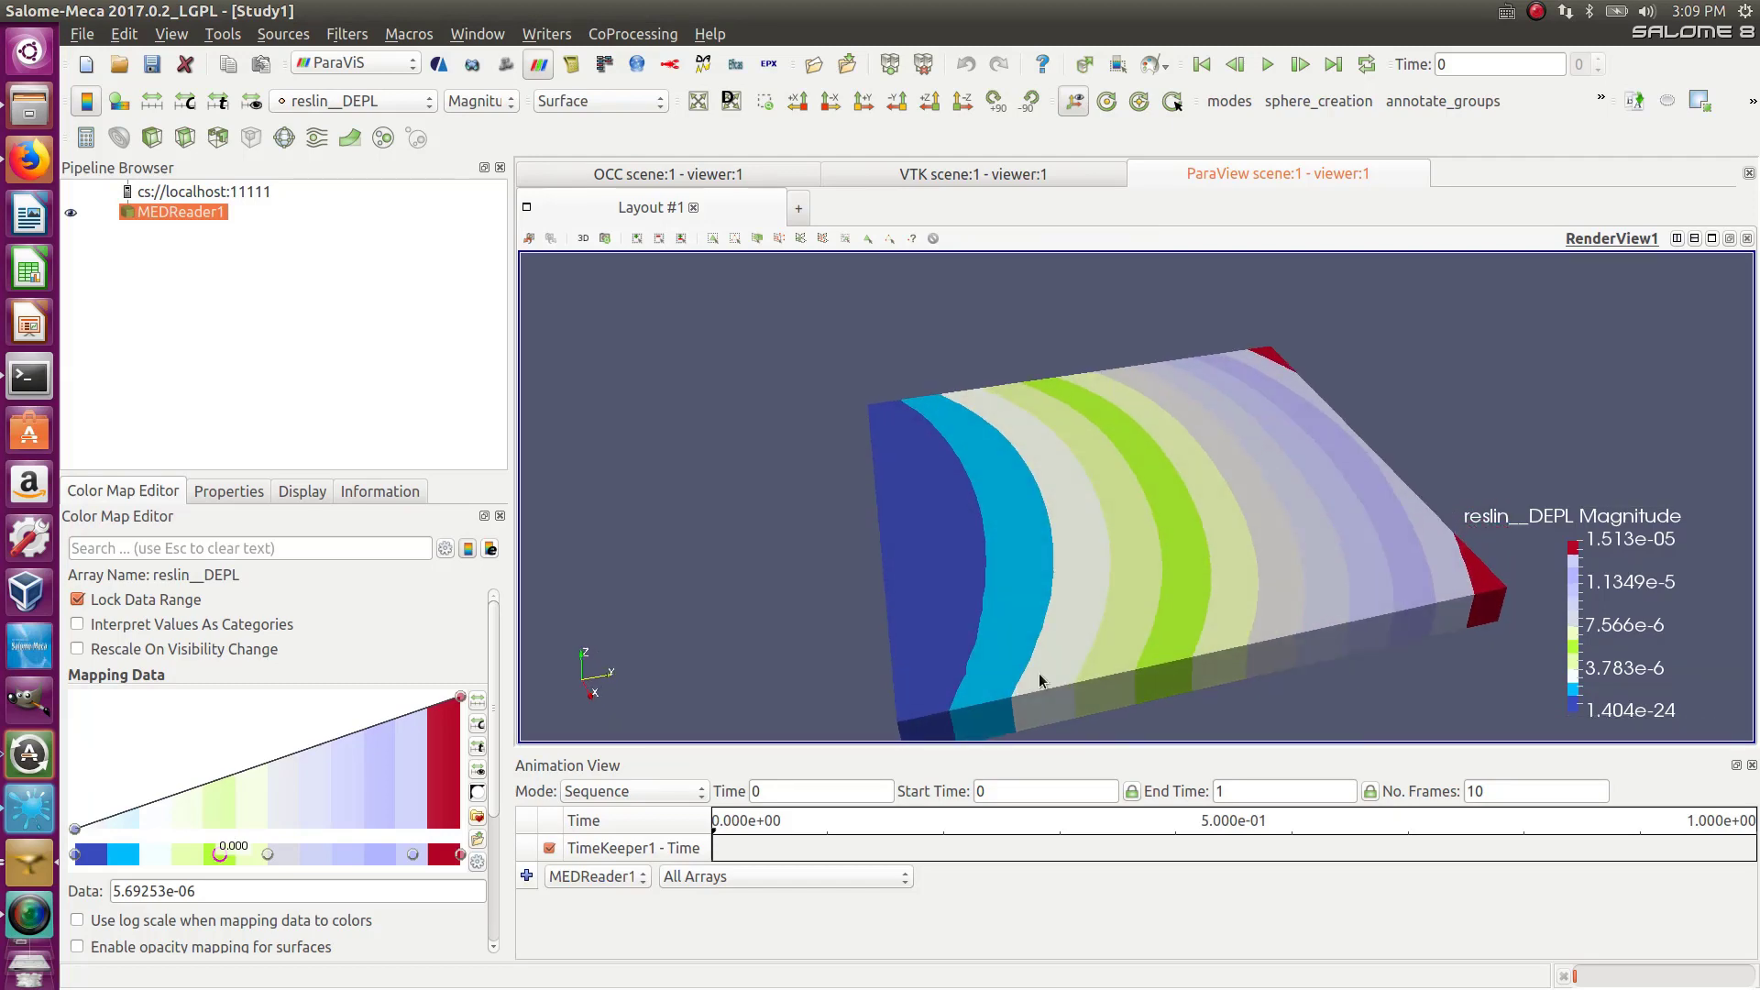
pyautogui.moveTo(779, 513); pyautogui.dragTo(847, 499)
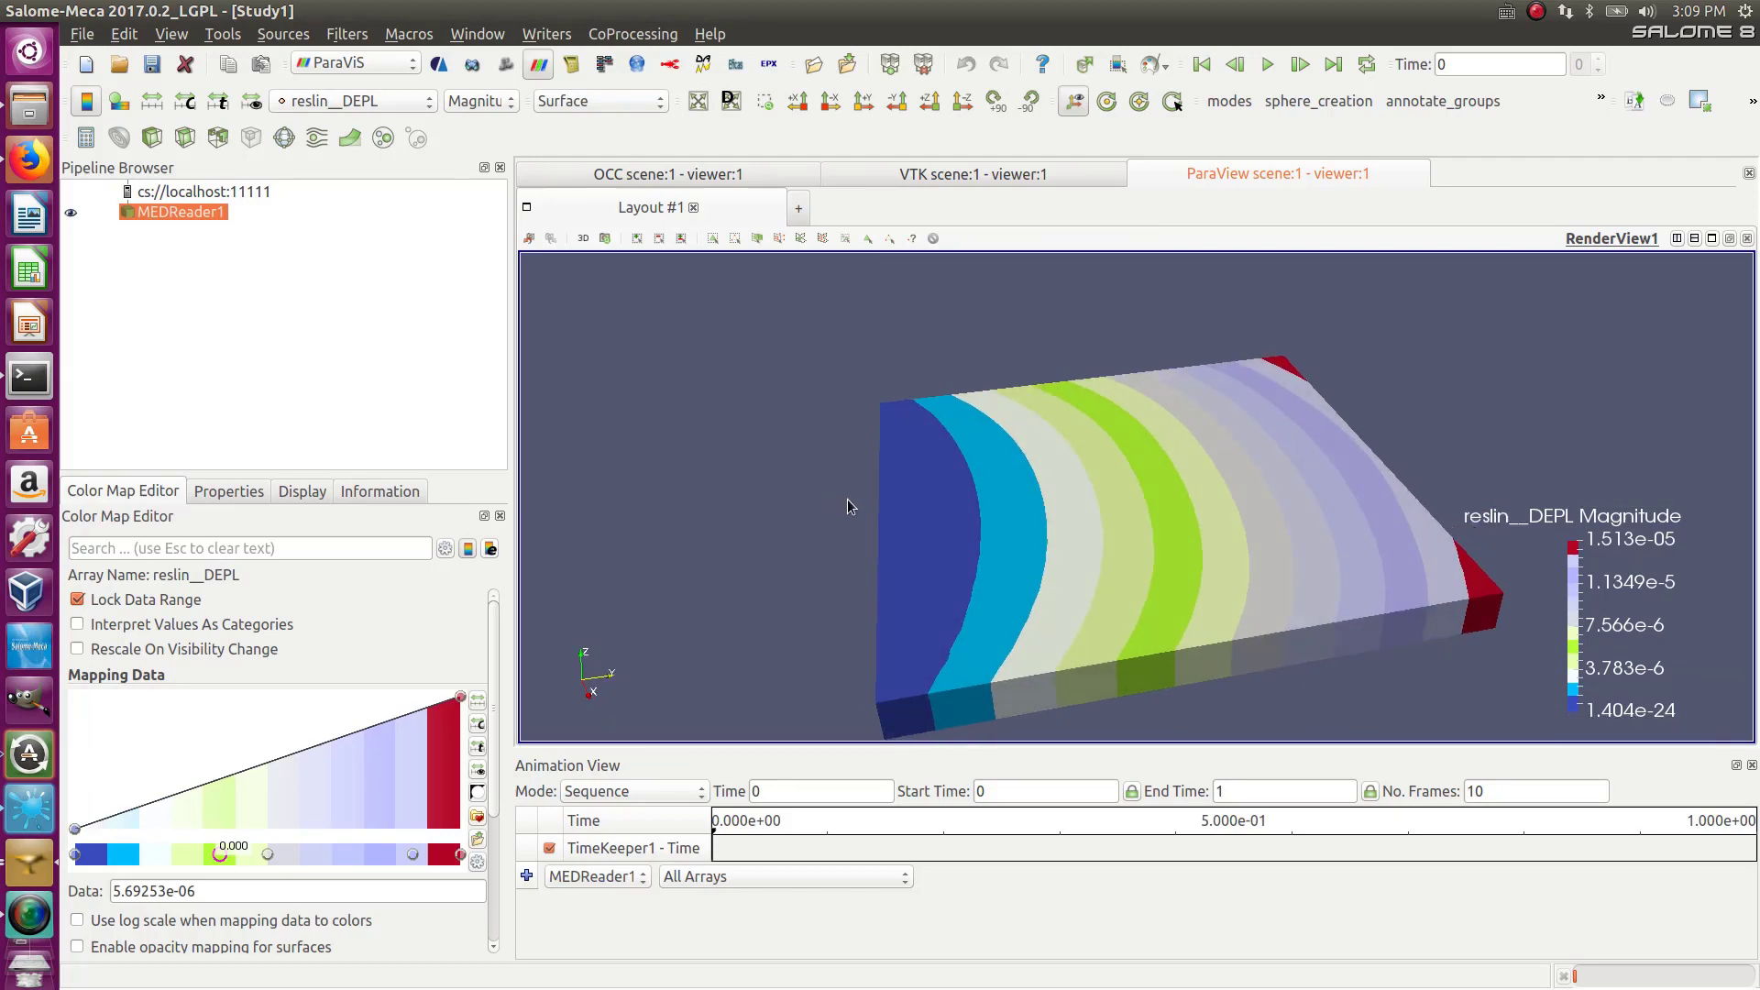
# Try the Cool to Warm (Extended) and Rainbow Desaturated presets on the colour map
pyautogui.click(477, 825)
pyautogui.moveTo(990, 320)
pyautogui.mouseDown()
pyautogui.moveTo(990, 458)
pyautogui.moveTo(994, 302)
pyautogui.mouseUp()
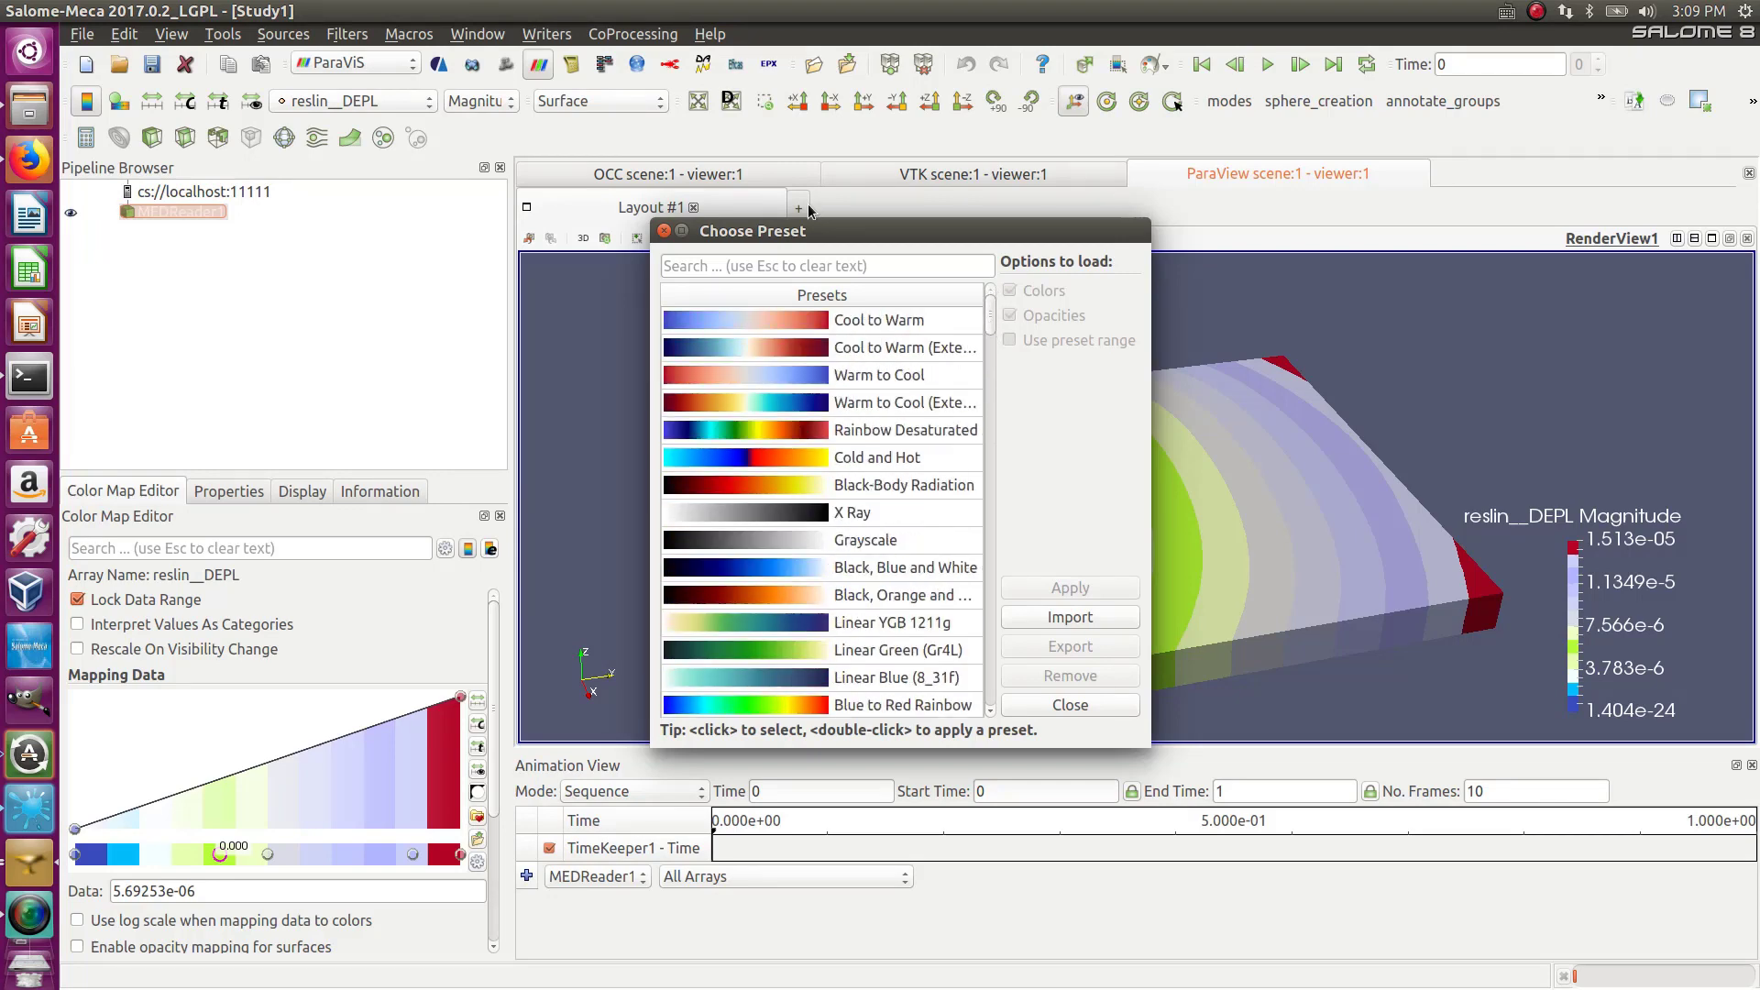
pyautogui.click(819, 354)
pyautogui.click(1042, 591)
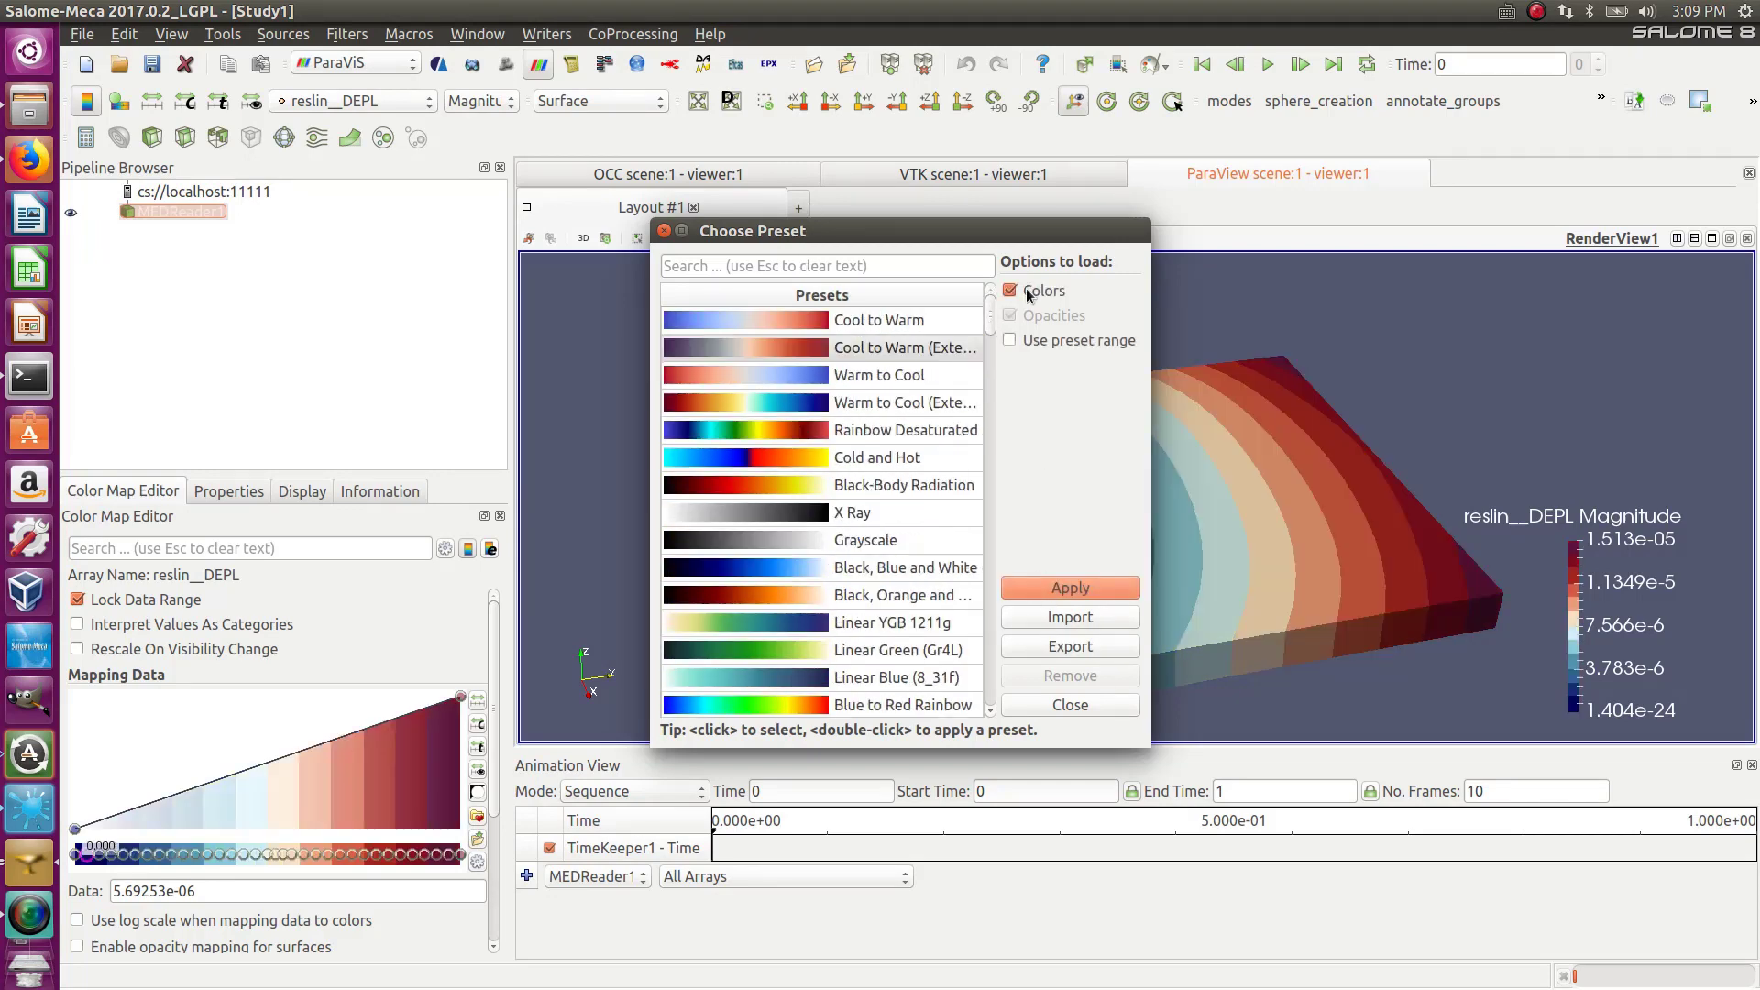
pyautogui.moveTo(986, 229); pyautogui.dragTo(657, 244)
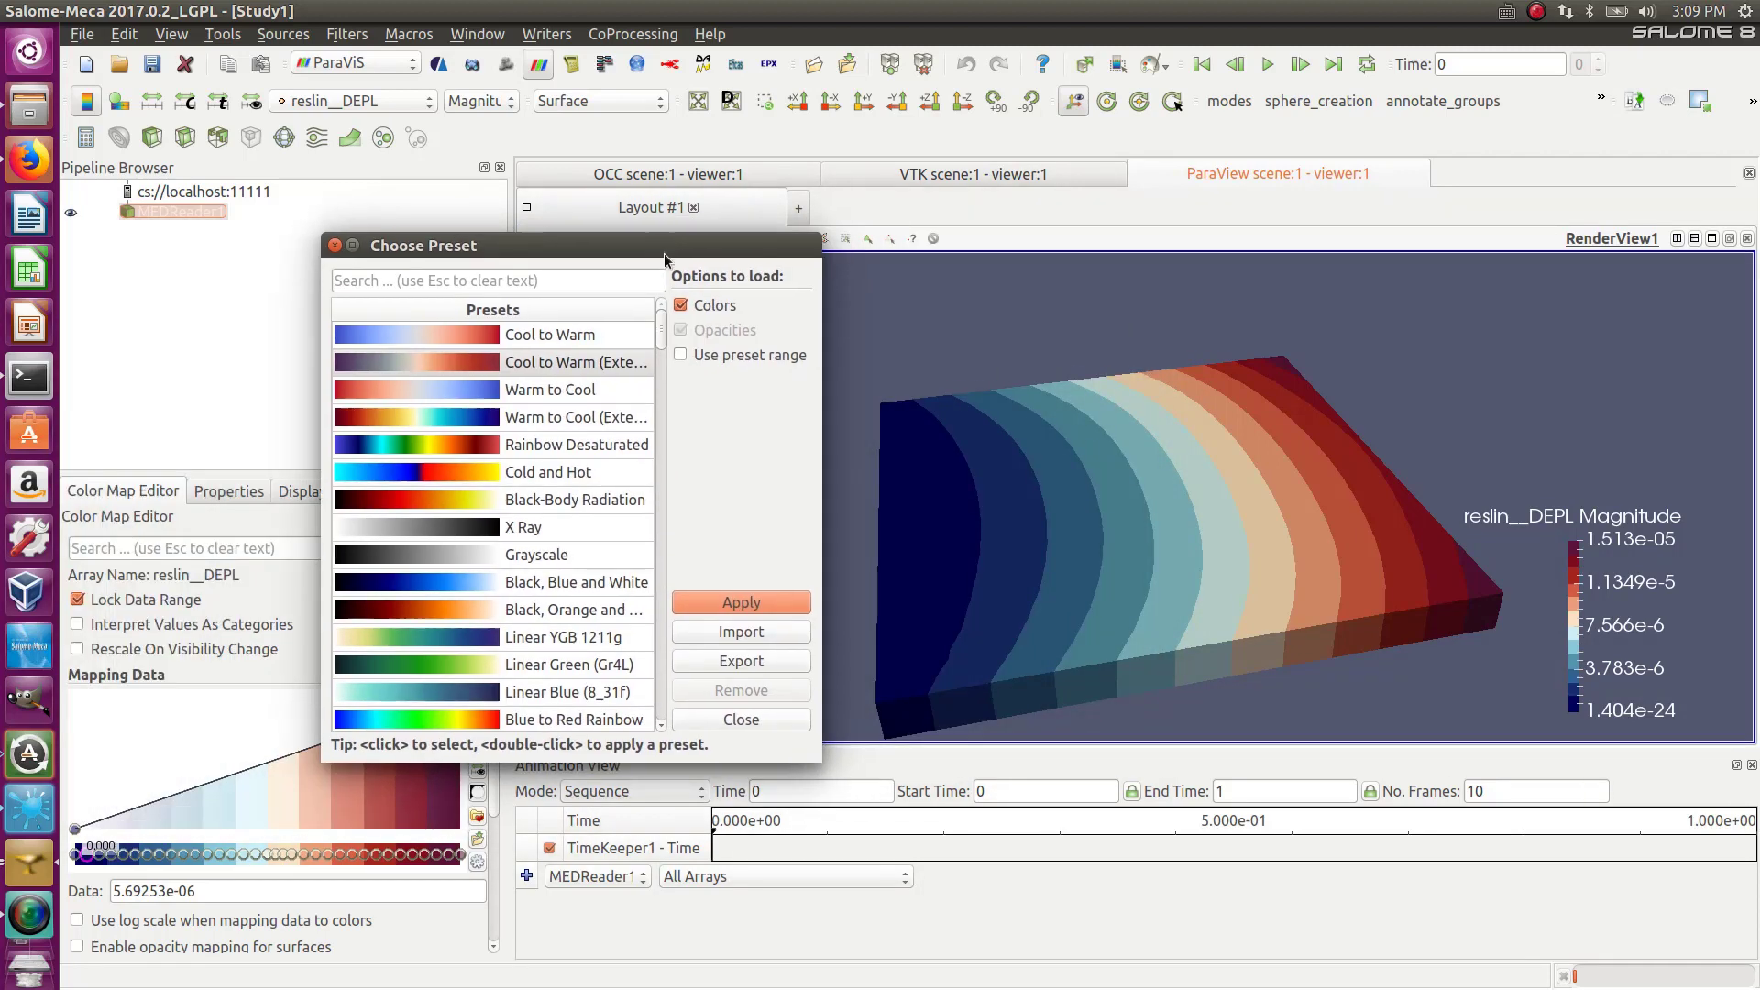
pyautogui.click(470, 448)
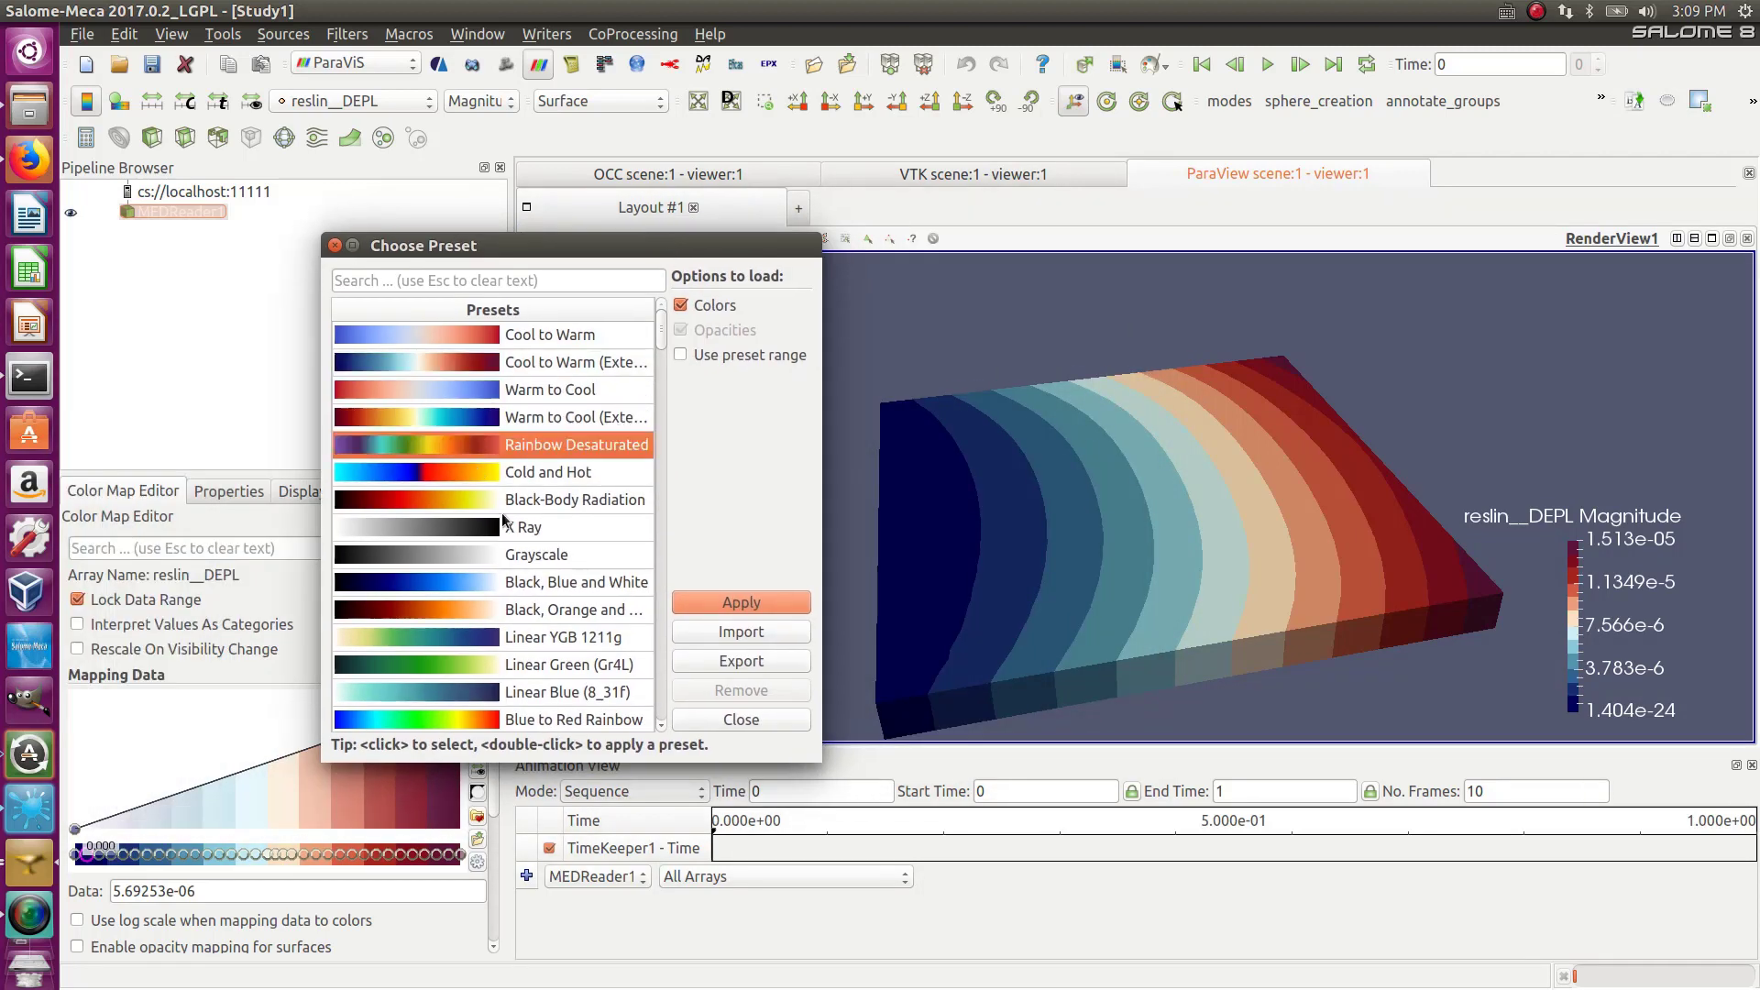
pyautogui.click(715, 601)
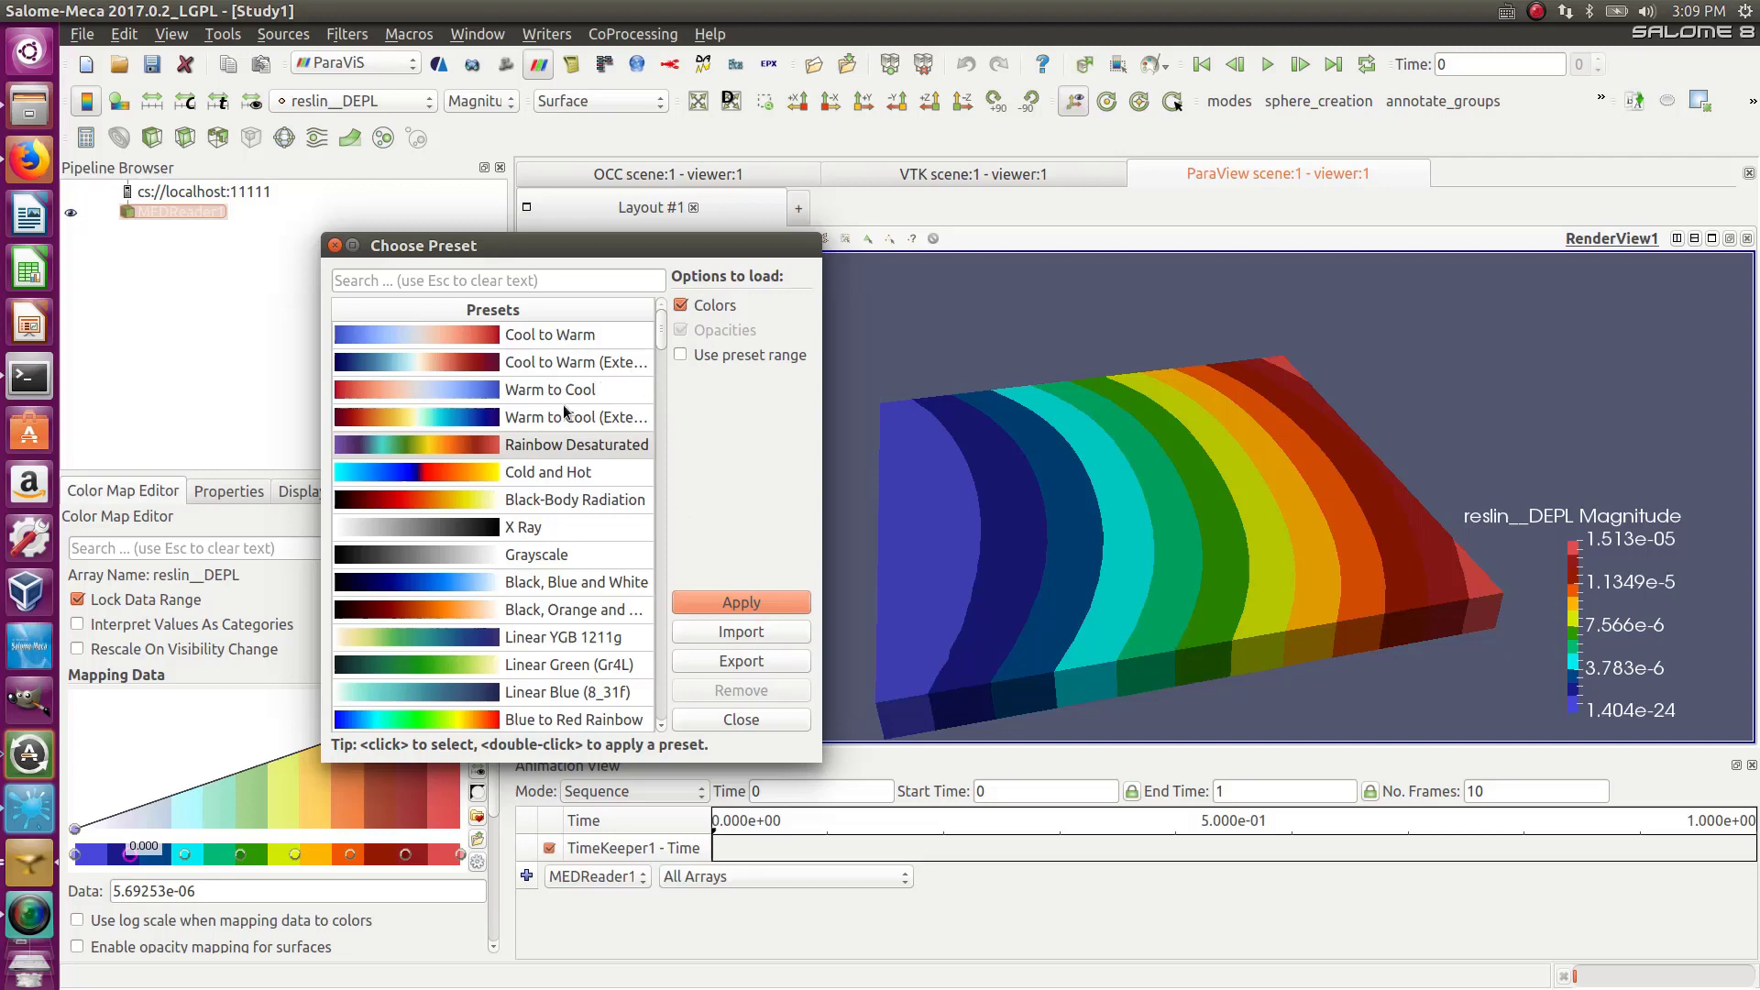
# Try the Cold and Hot preset, then apply Black-Body Radiation to reslin__DEPL
pyautogui.scroll(-4, 561, 417)
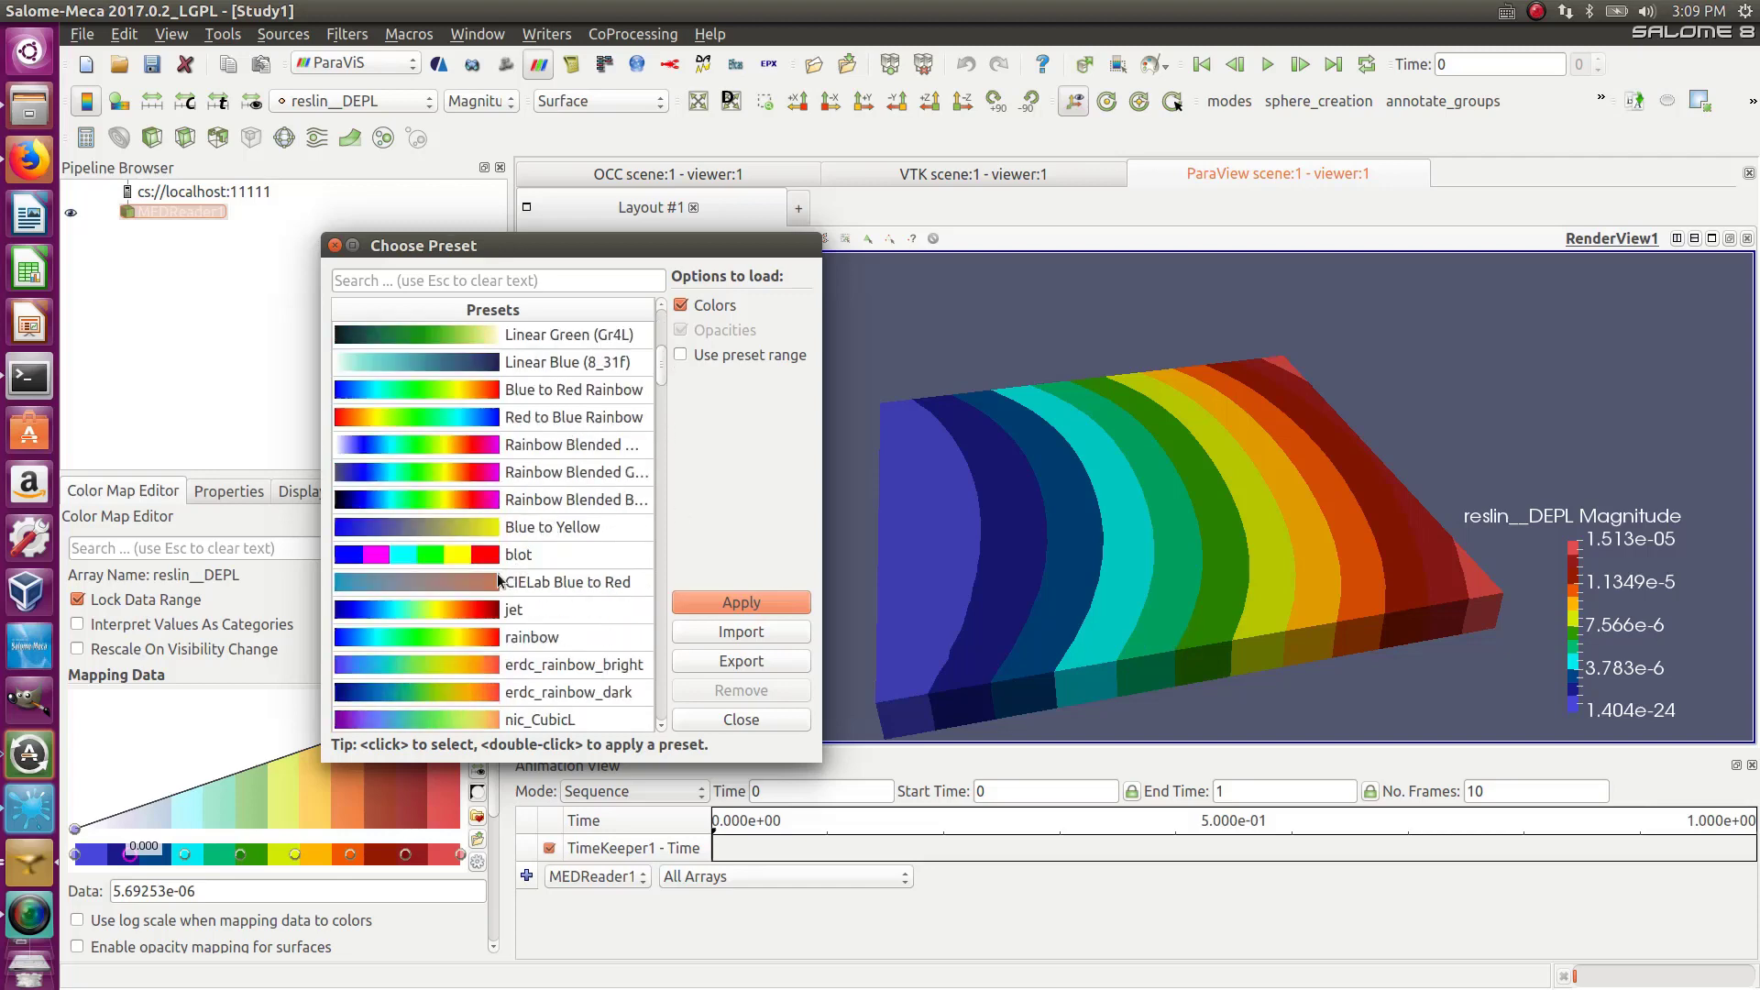
pyautogui.scroll(-5, 398, 579)
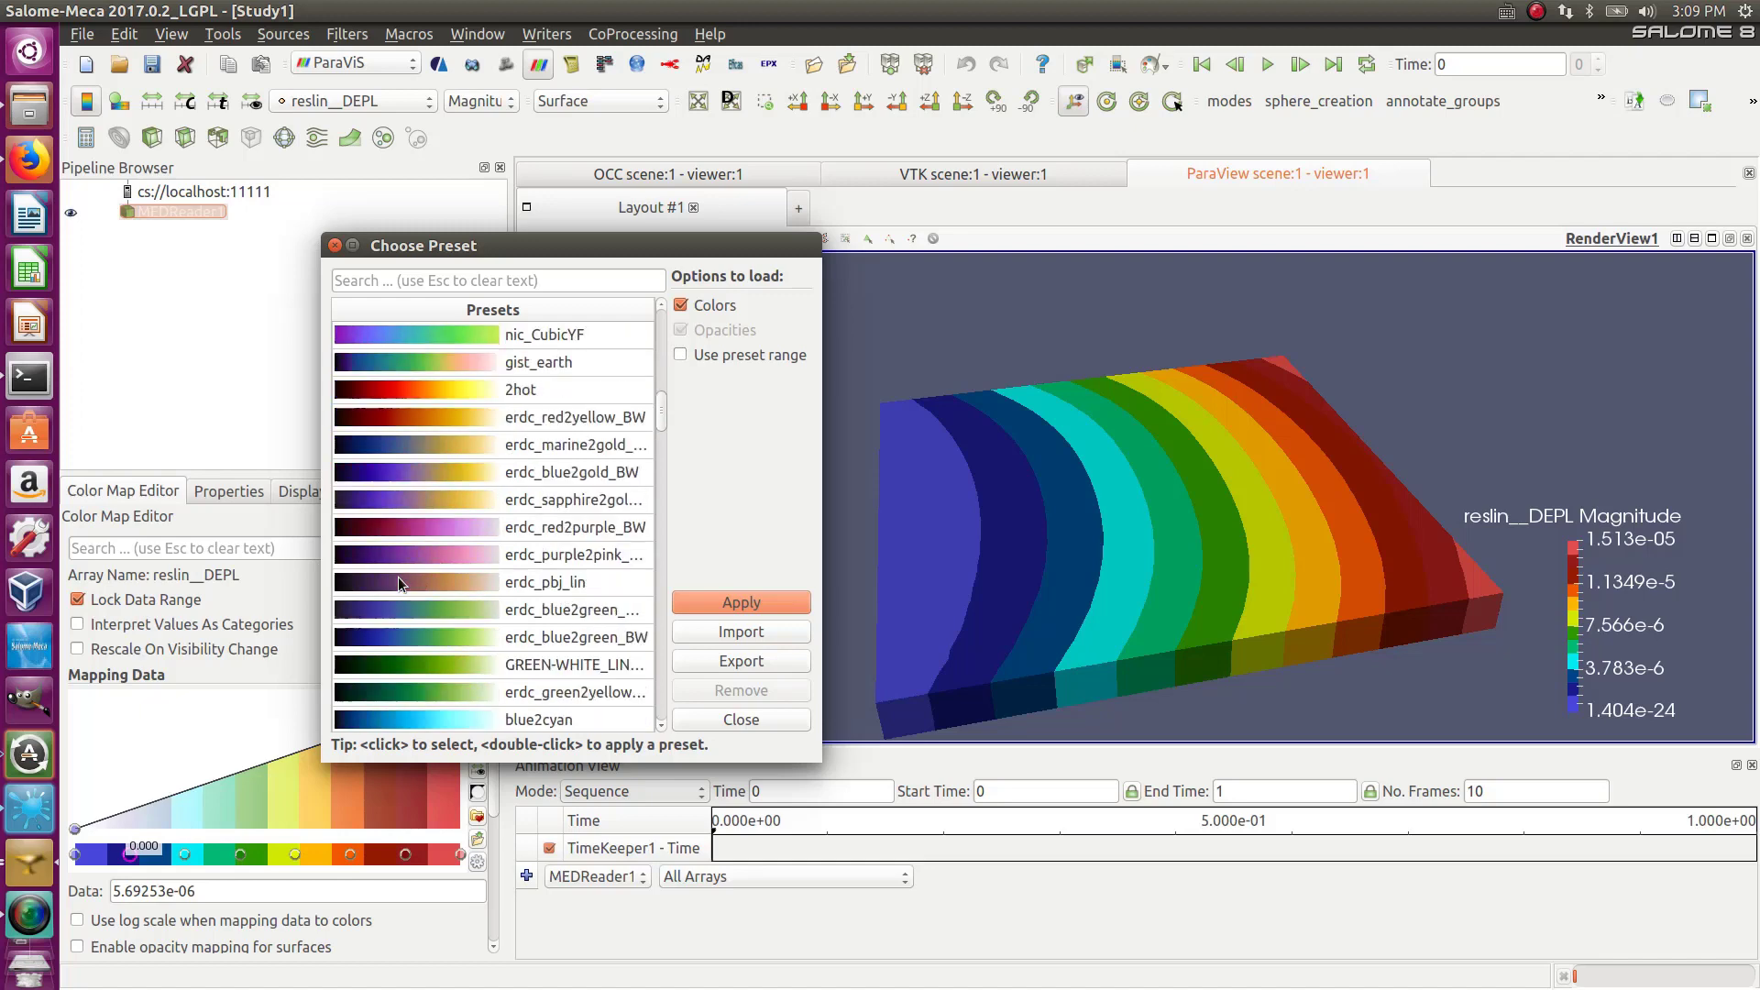
pyautogui.scroll(-9, 398, 575)
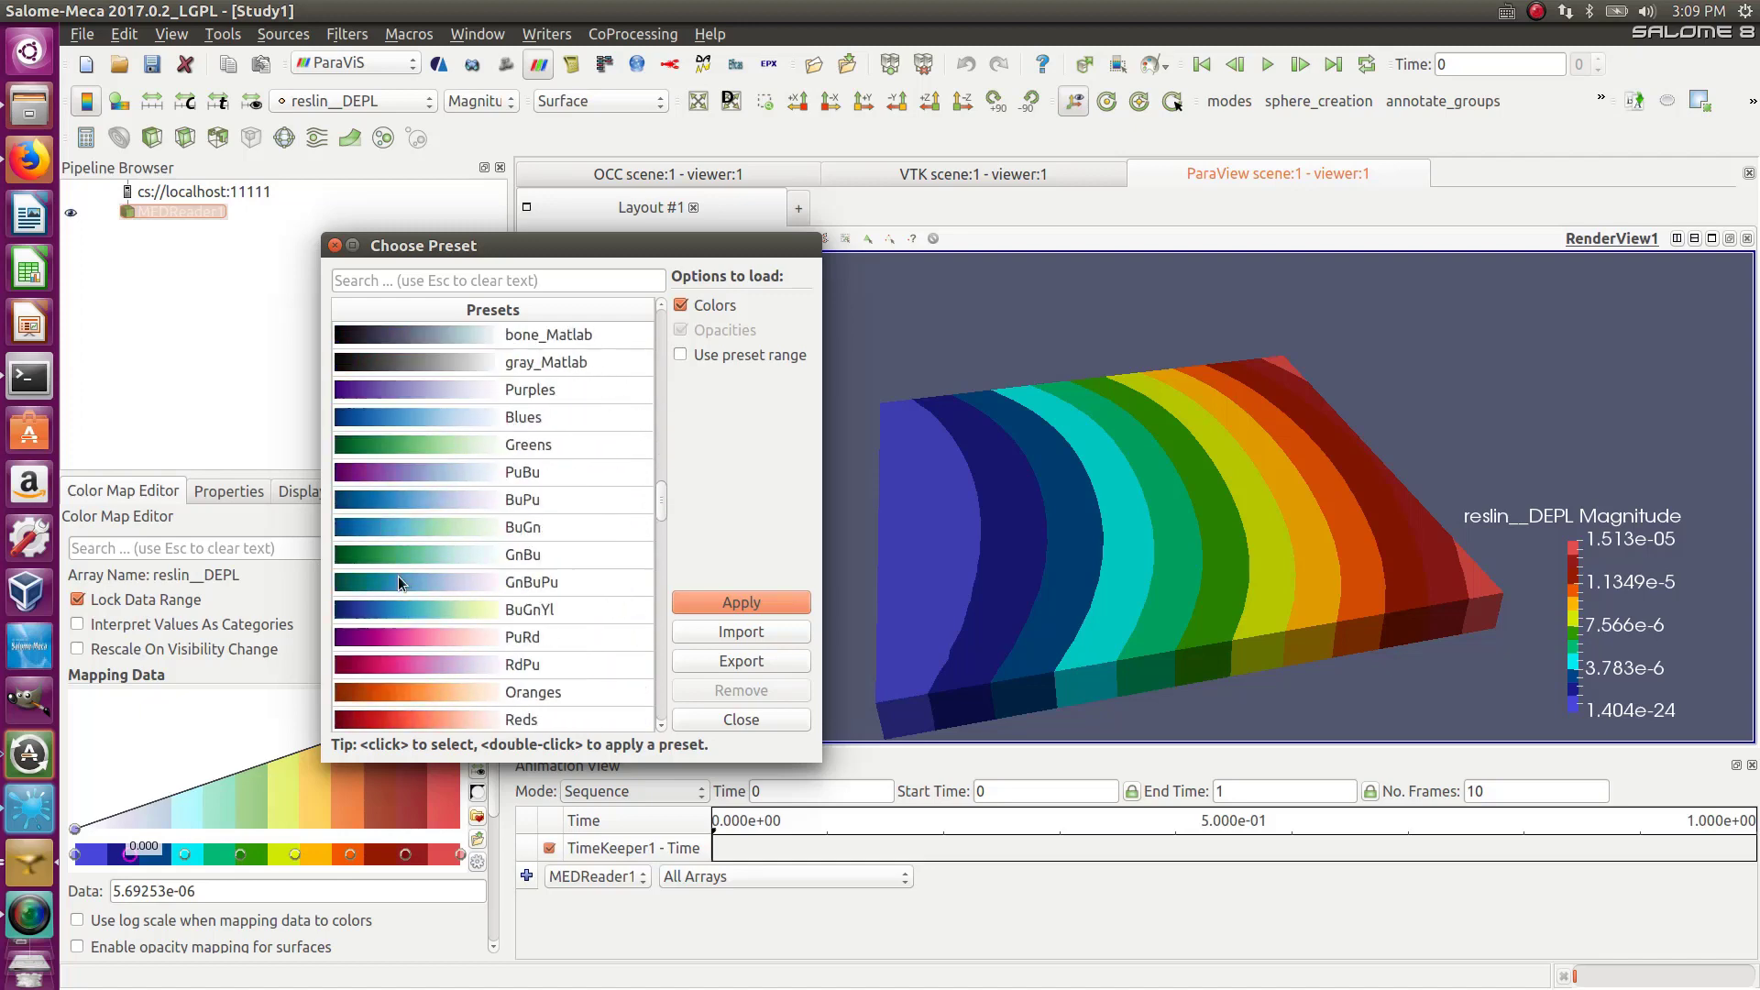
pyautogui.scroll(-8, 398, 576)
pyautogui.scroll(20, 491, 576)
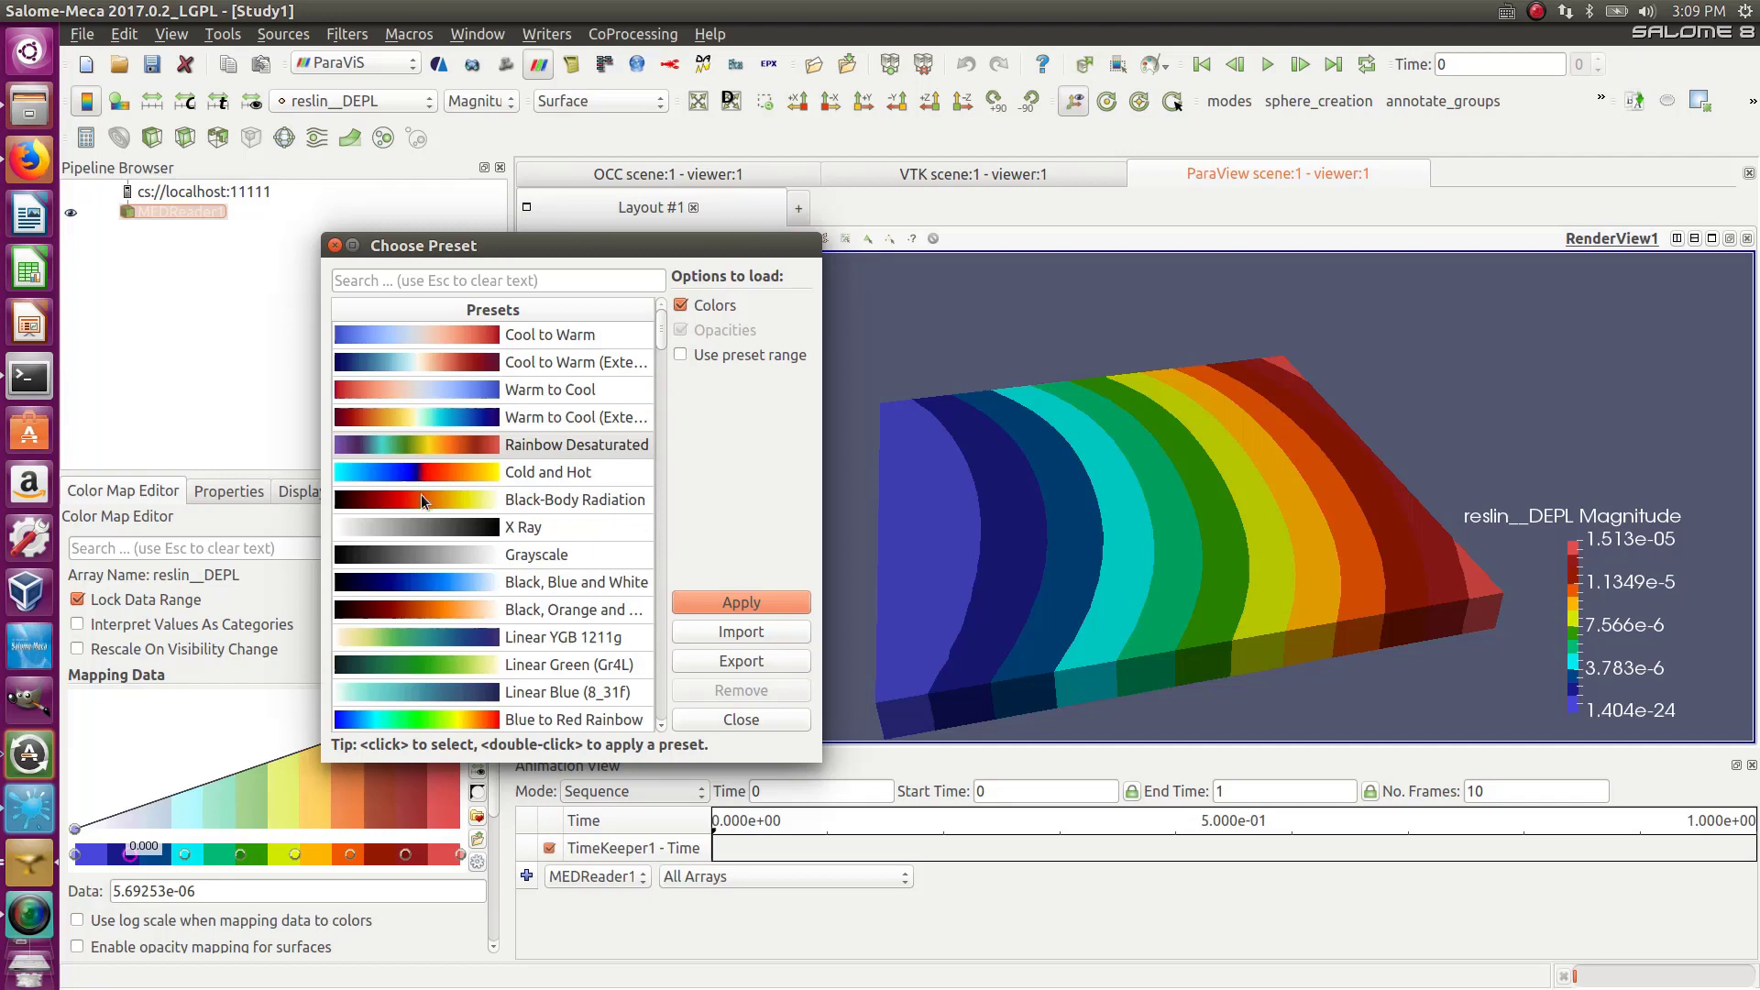
pyautogui.click(425, 475)
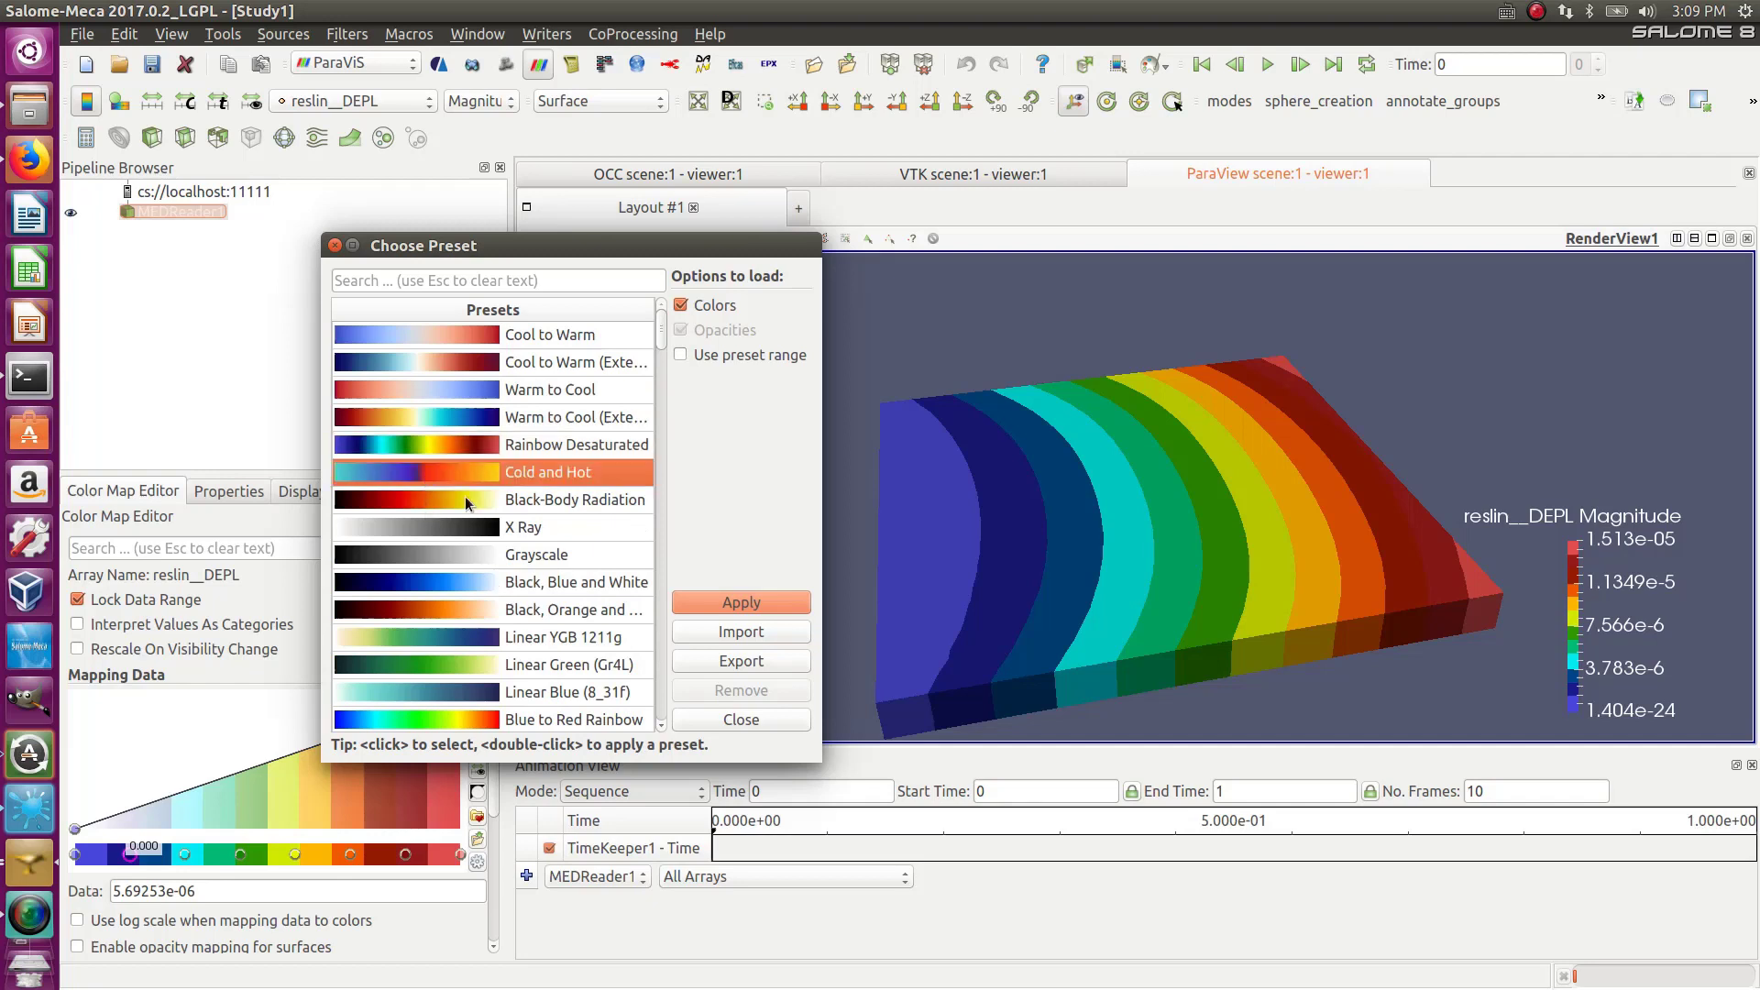
pyautogui.click(731, 605)
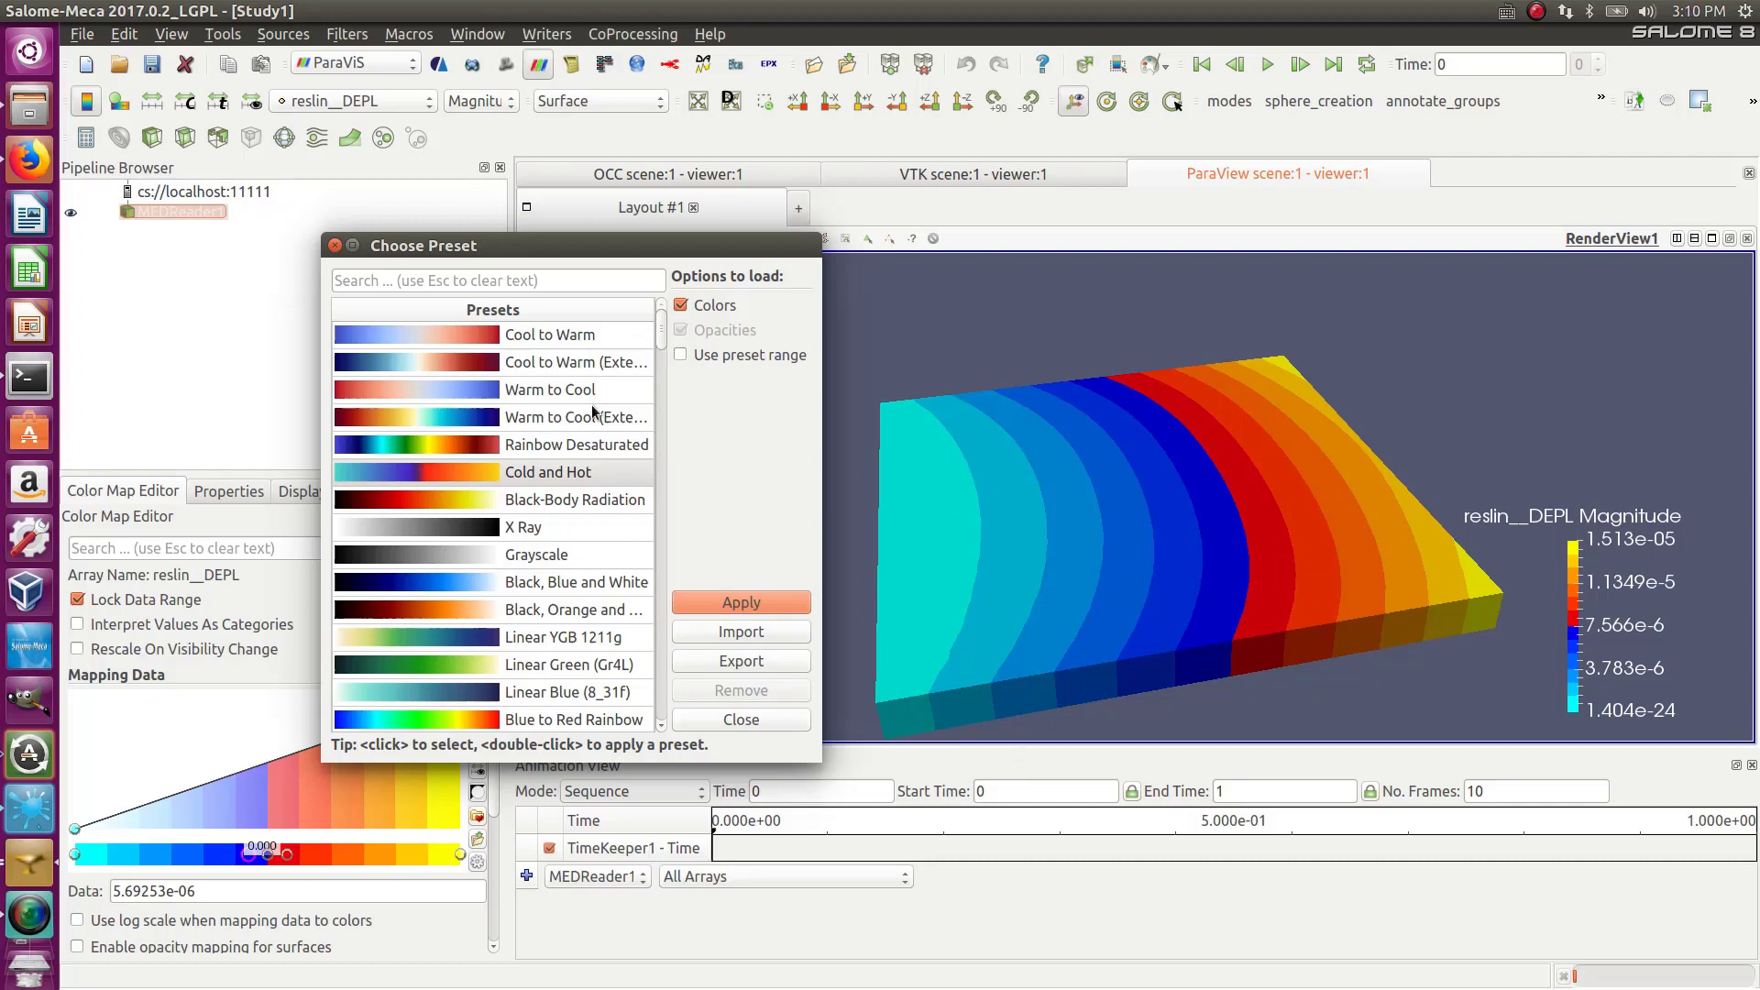
pyautogui.click(512, 502)
pyautogui.click(700, 598)
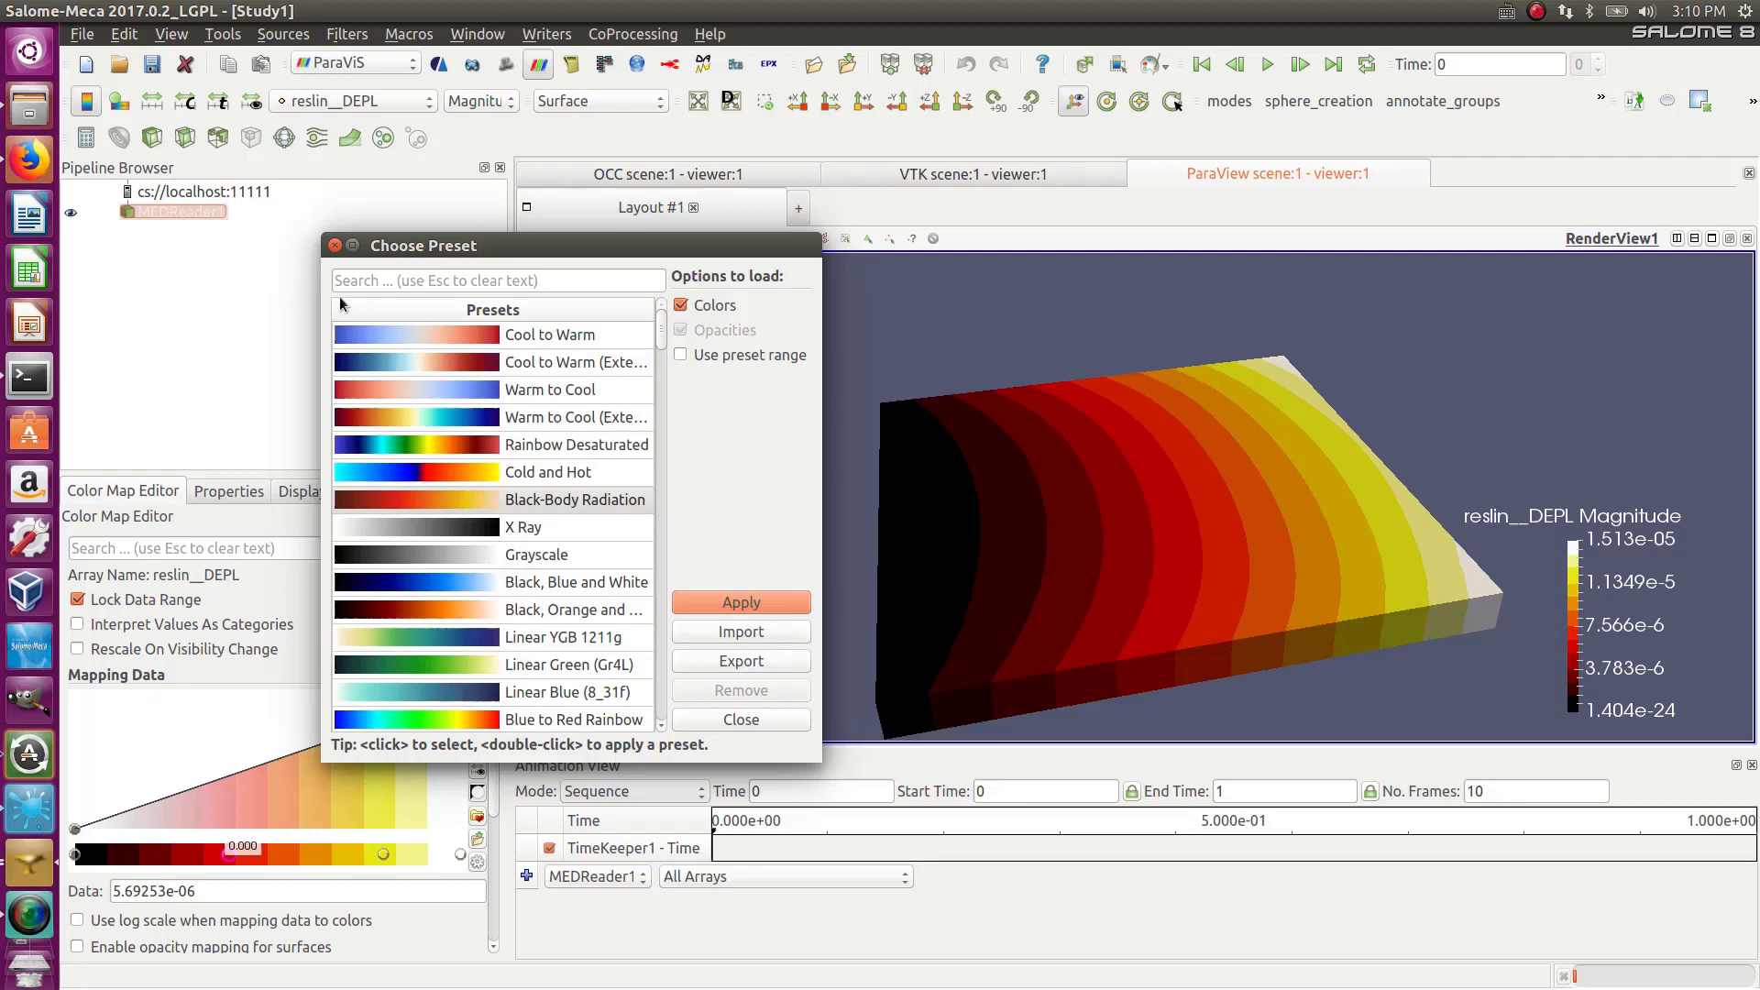
# Close Choose Preset and scroll the Color Map Editor to Color Discretization, showing 12 table values
pyautogui.click(335, 245)
pyautogui.scroll(-5, 494, 779)
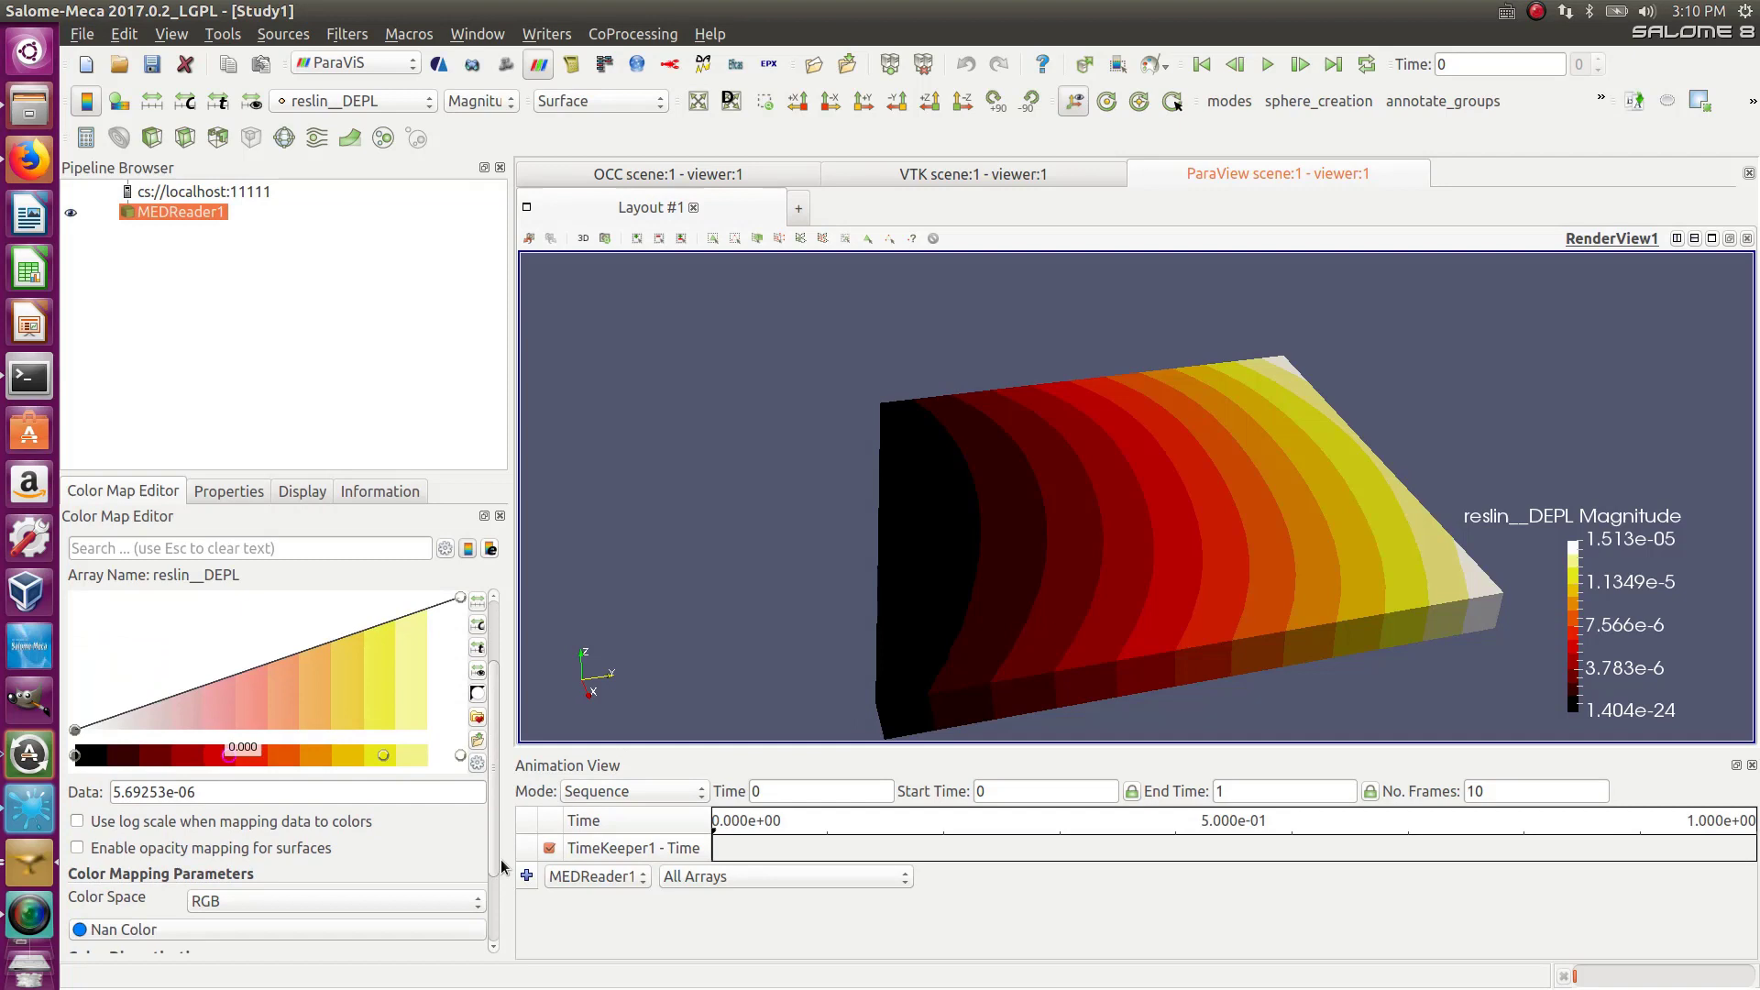
pyautogui.scroll(5, 495, 779)
pyautogui.moveTo(1168, 602)
pyautogui.mouseDown()
pyautogui.moveTo(1148, 513)
pyautogui.moveTo(1181, 586)
pyautogui.moveTo(1137, 608)
pyautogui.mouseUp()
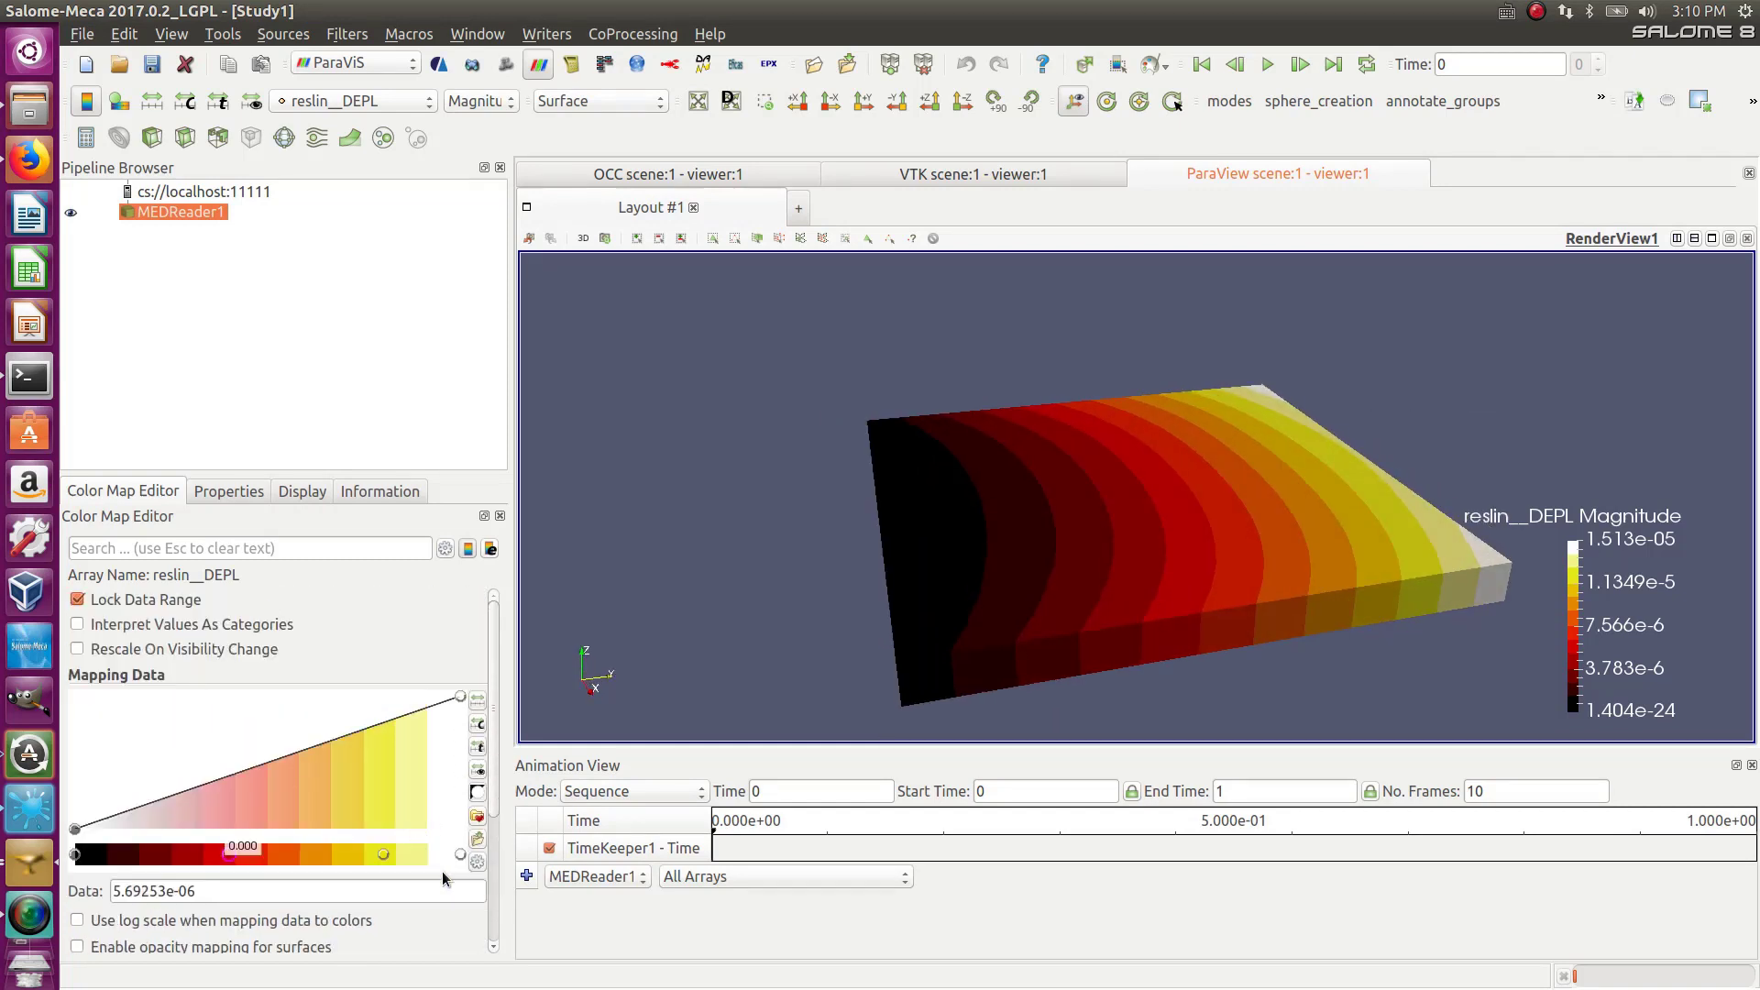
pyautogui.scroll(-1, 500, 812)
pyautogui.scroll(-4, 499, 812)
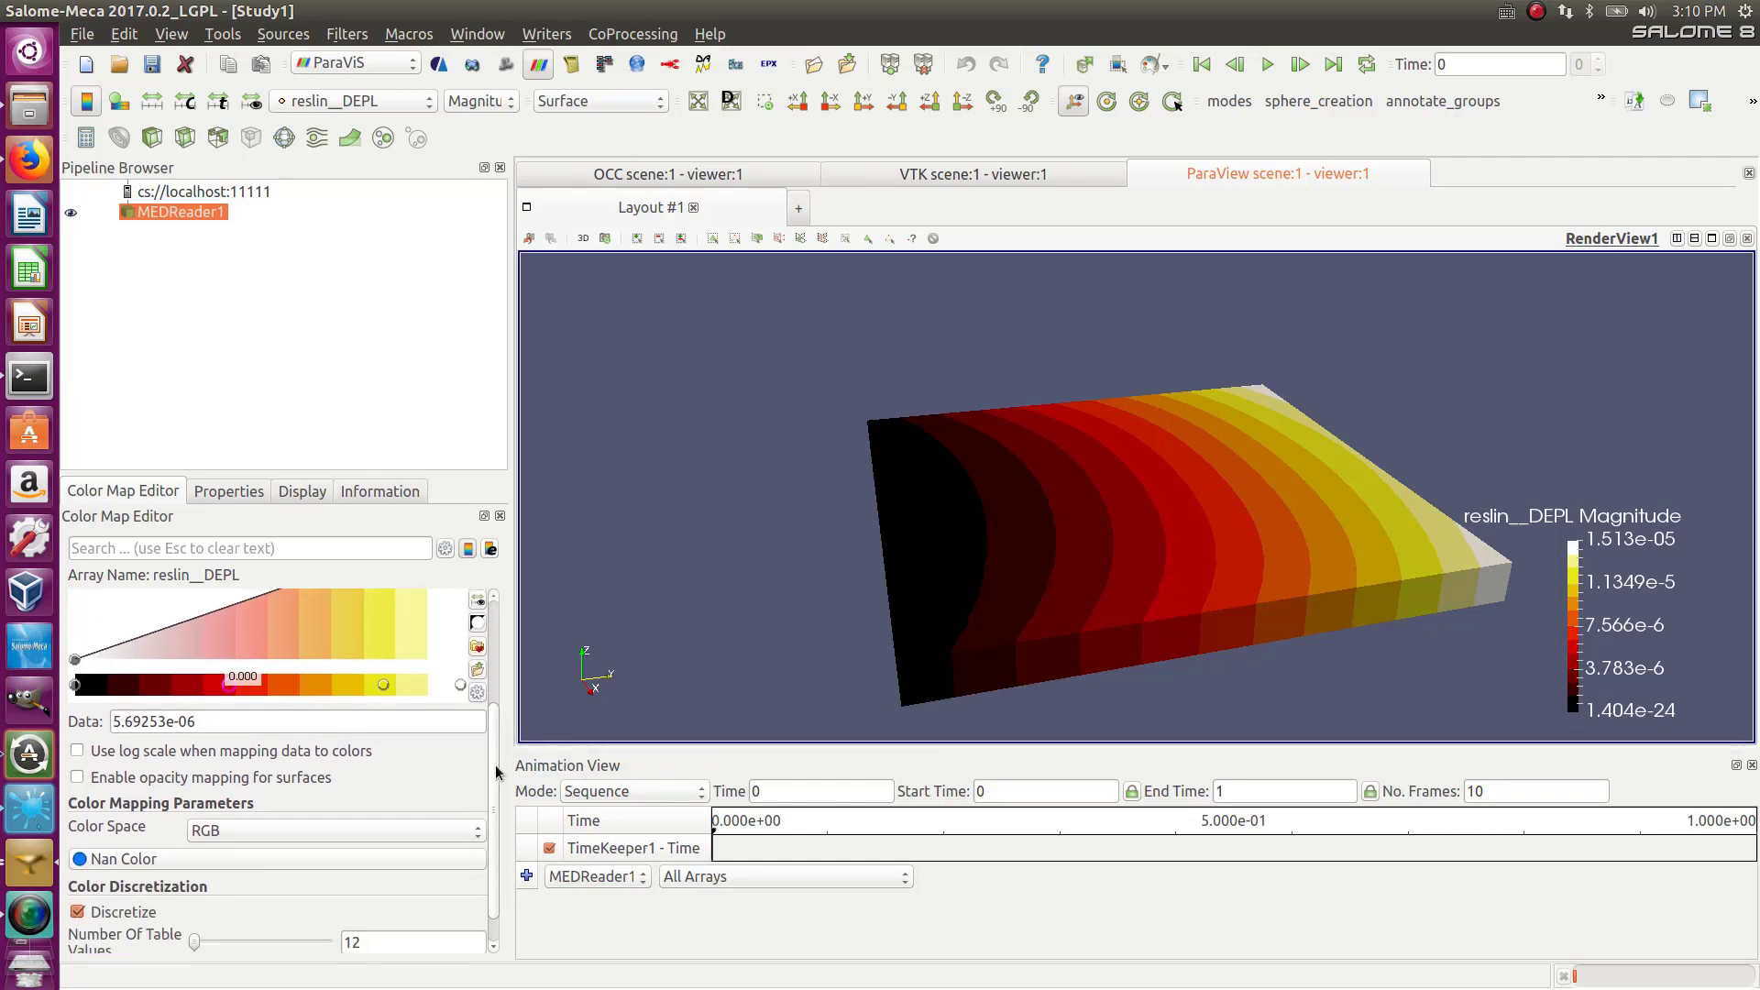
pyautogui.scroll(-1, 496, 788)
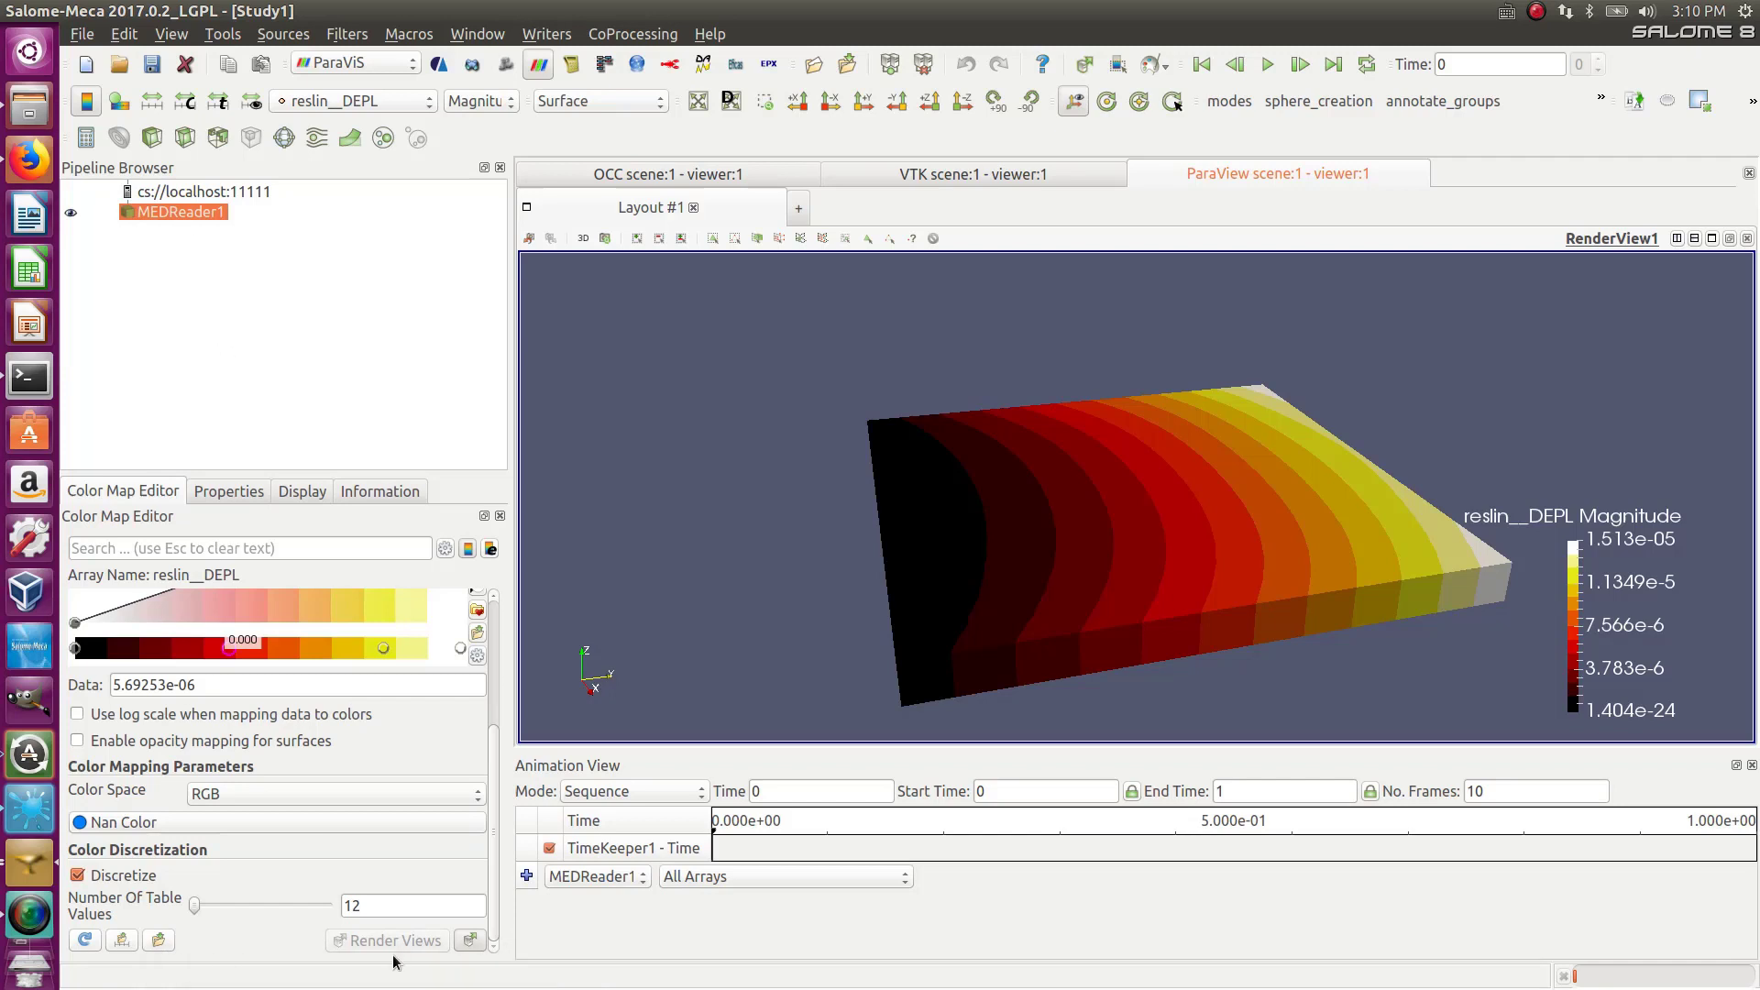
# Change Number Of Table Values from 12 to 24 and orbit the plate to view the finer bands
pyautogui.doubleClick(358, 909)
pyautogui.click(357, 906)
pyautogui.moveTo(366, 910); pyautogui.dragTo(331, 910)
pyautogui.write('24')
pyautogui.press('Tab')
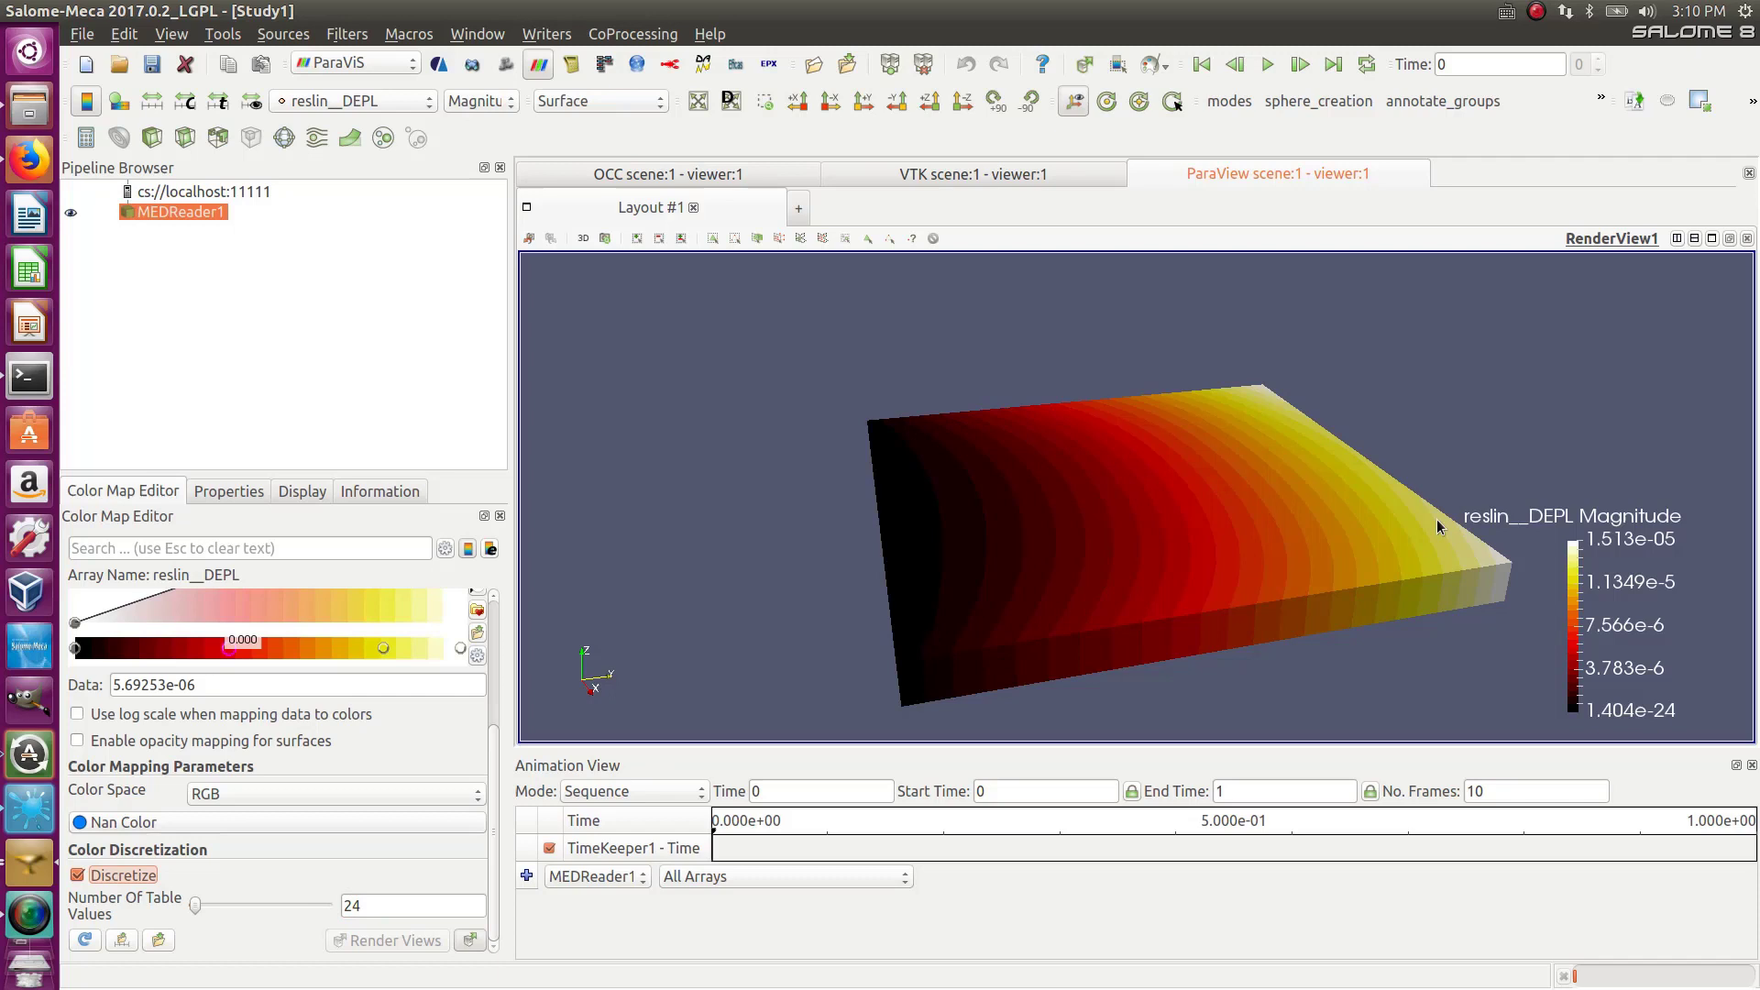
pyautogui.moveTo(1438, 518); pyautogui.dragTo(1405, 502)
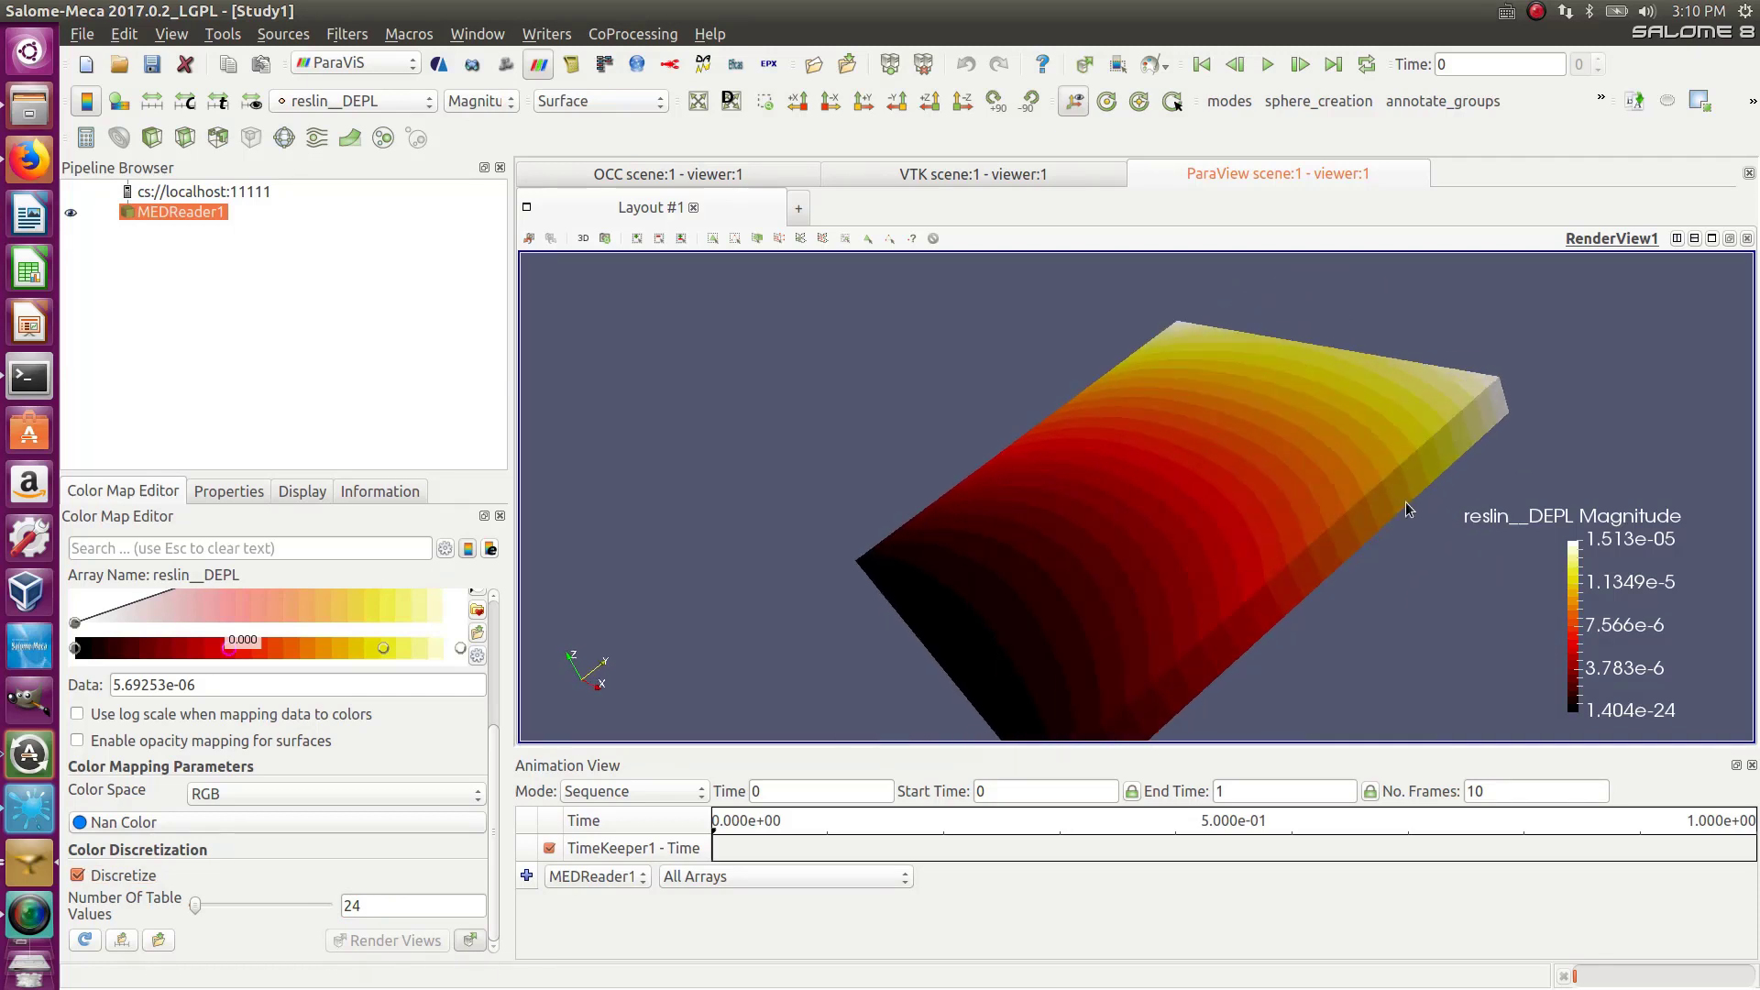
pyautogui.moveTo(1044, 491)
pyautogui.mouseDown()
pyautogui.moveTo(1103, 423)
pyautogui.moveTo(1119, 499)
pyautogui.moveTo(995, 544)
pyautogui.moveTo(1171, 456)
pyautogui.moveTo(1244, 462)
pyautogui.moveTo(1160, 423)
pyautogui.moveTo(1017, 482)
pyautogui.mouseUp()
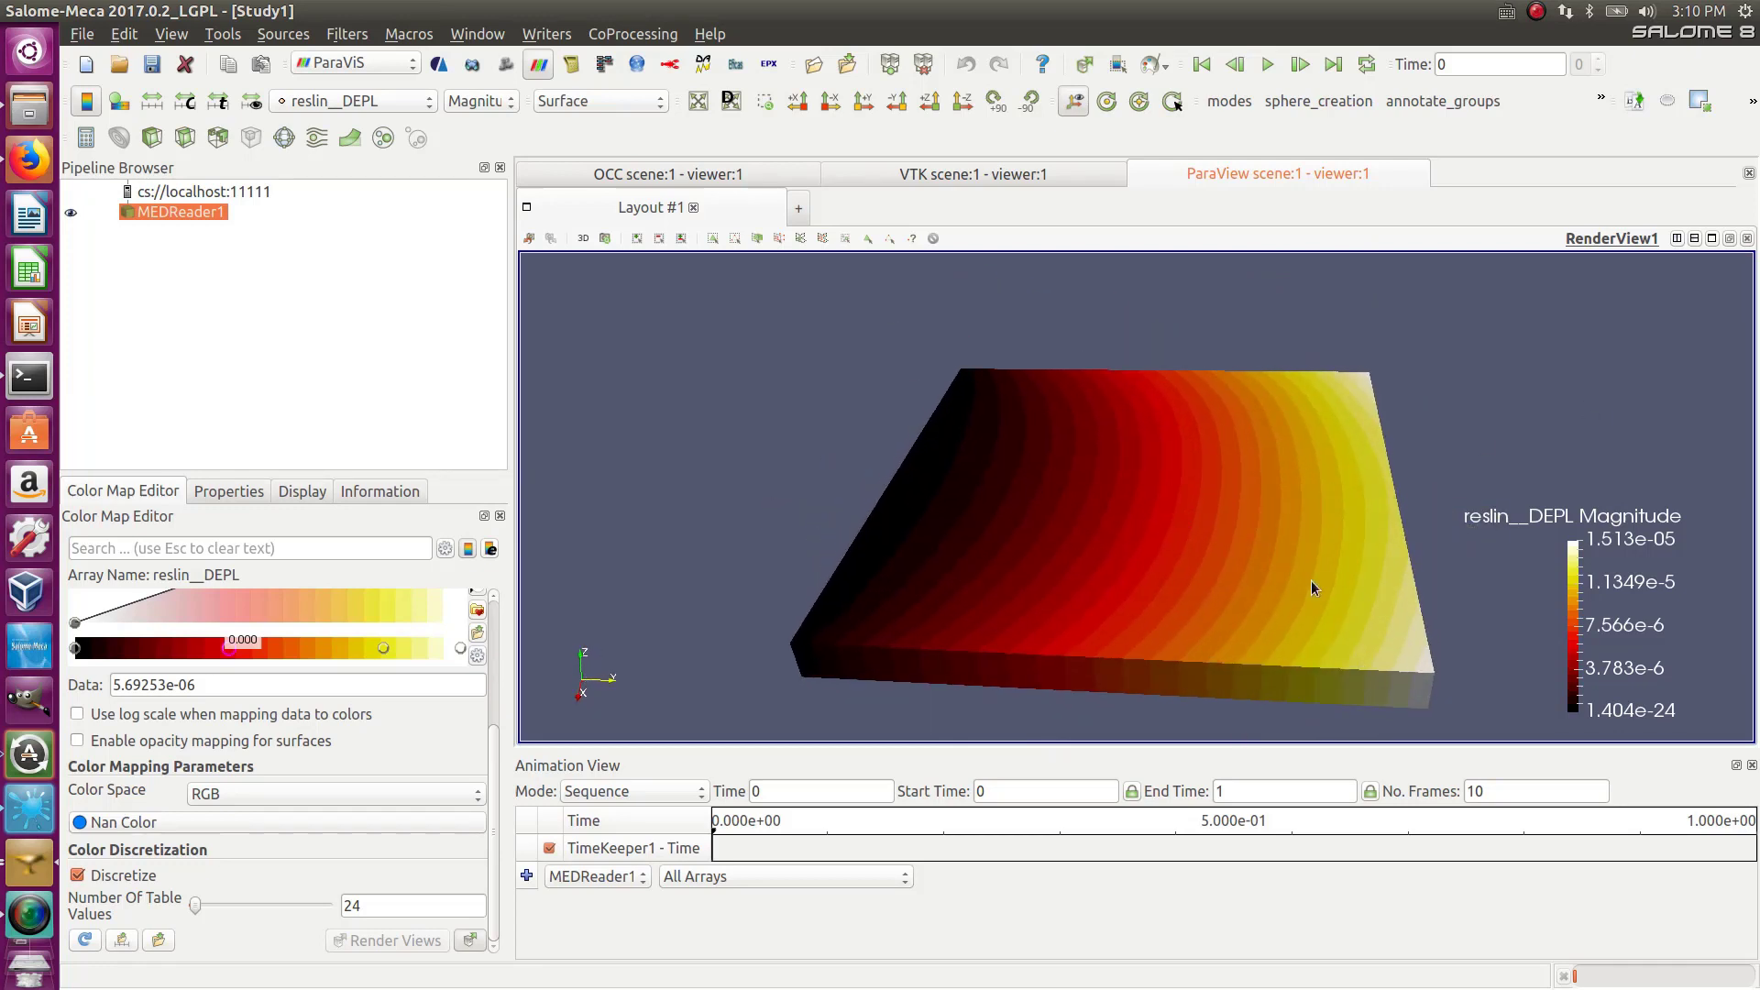
pyautogui.moveTo(1311, 586); pyautogui.dragTo(1100, 575)
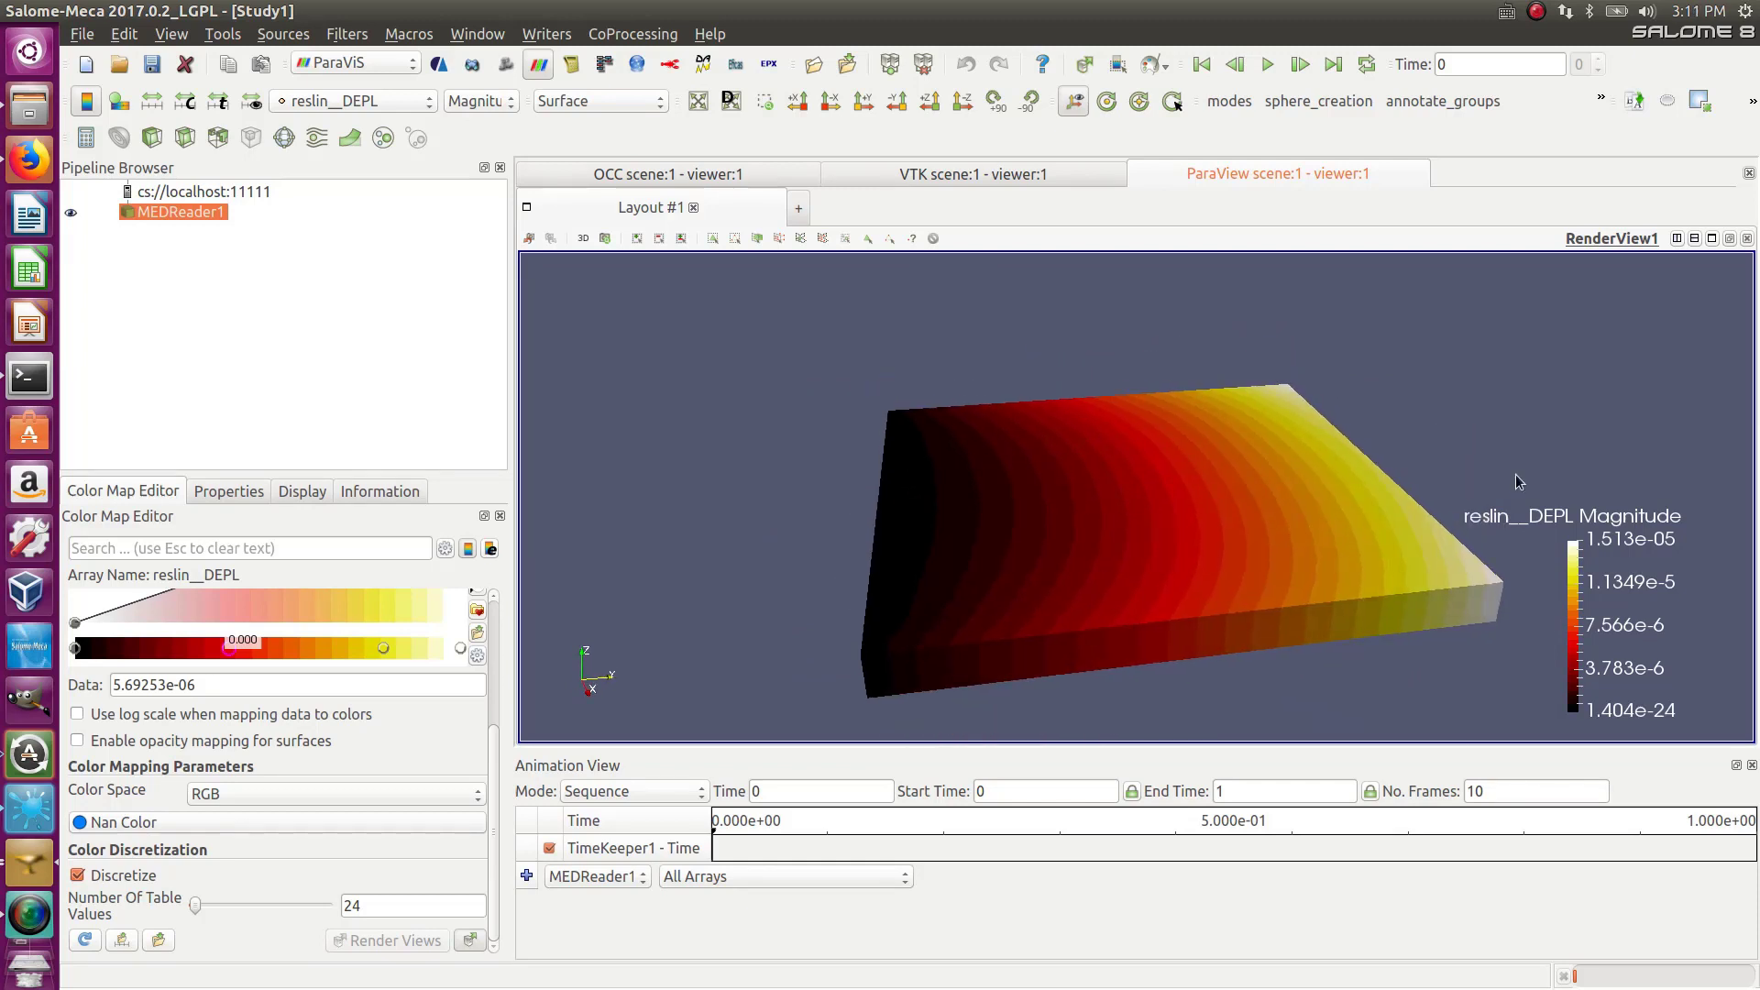